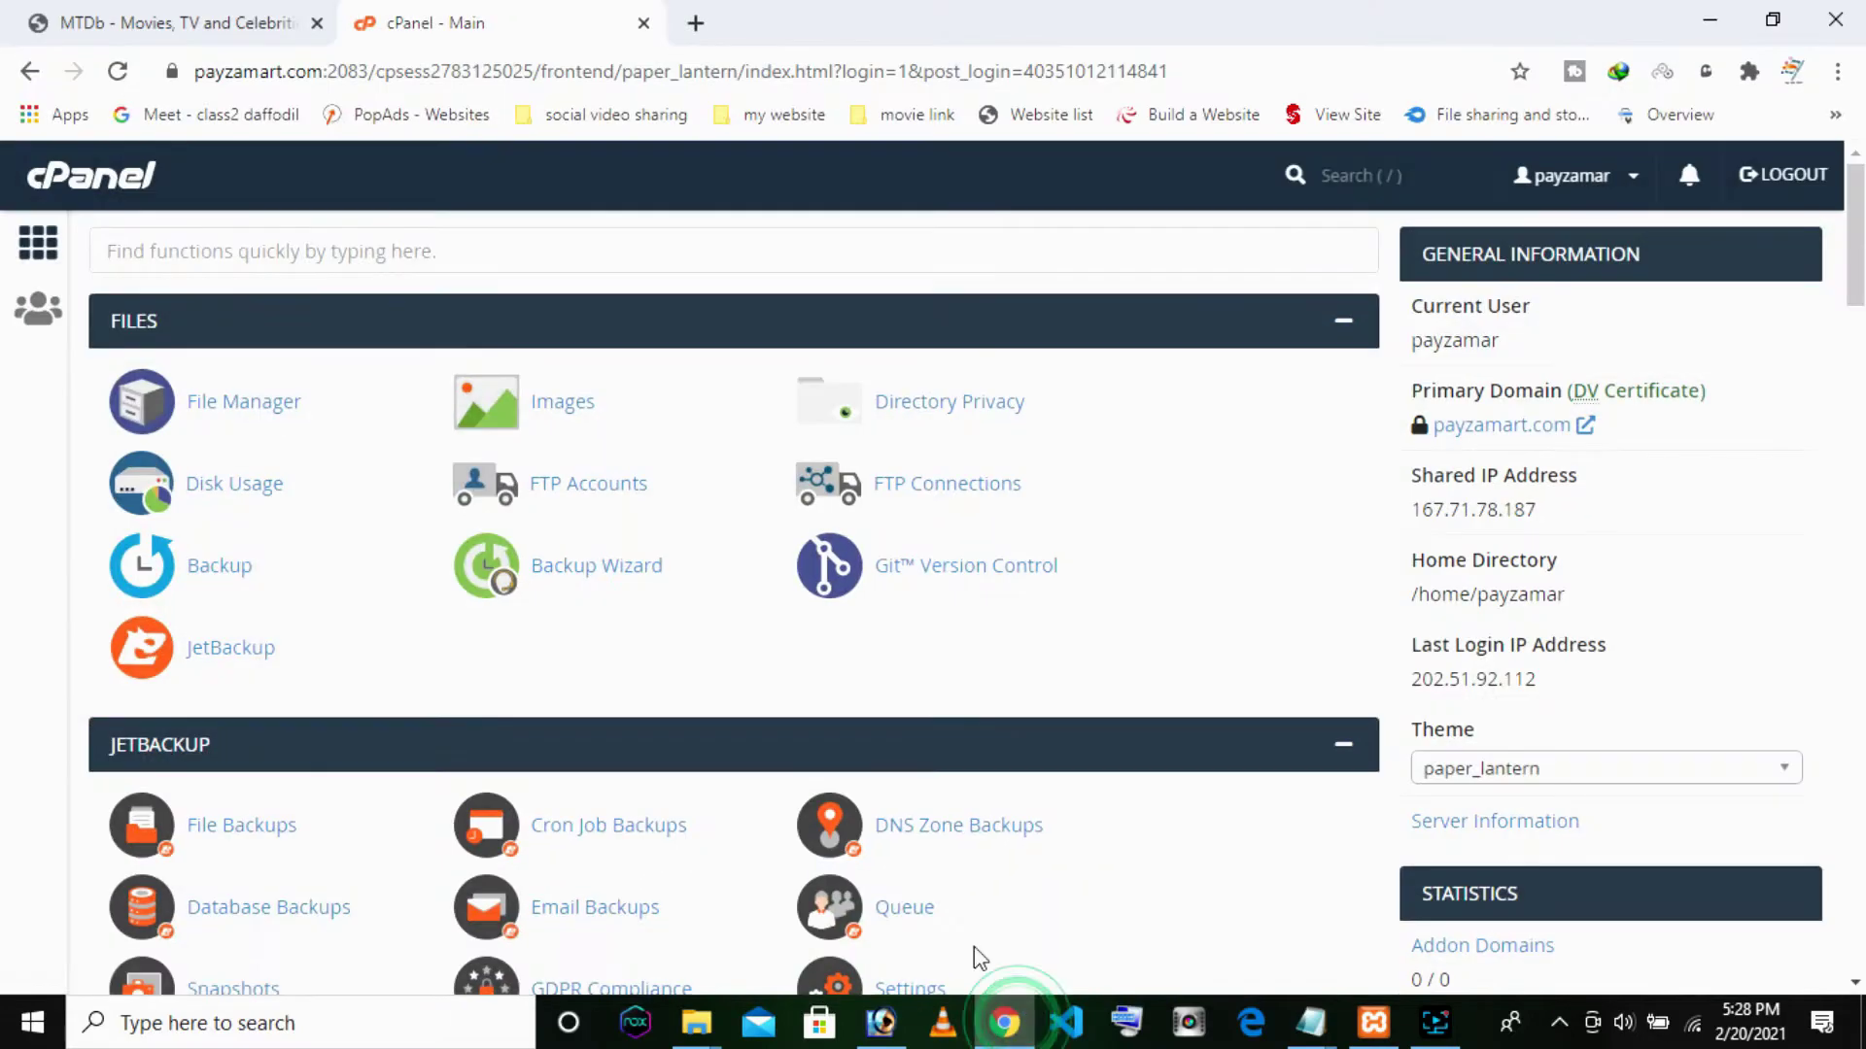
Scroll through the MTDb demo site's movie and TV listings, then return to the cPanel main tab
key("ctrl+1")
scroll(964, 578, "down", 10)
scroll(554, 588, "down", 20)
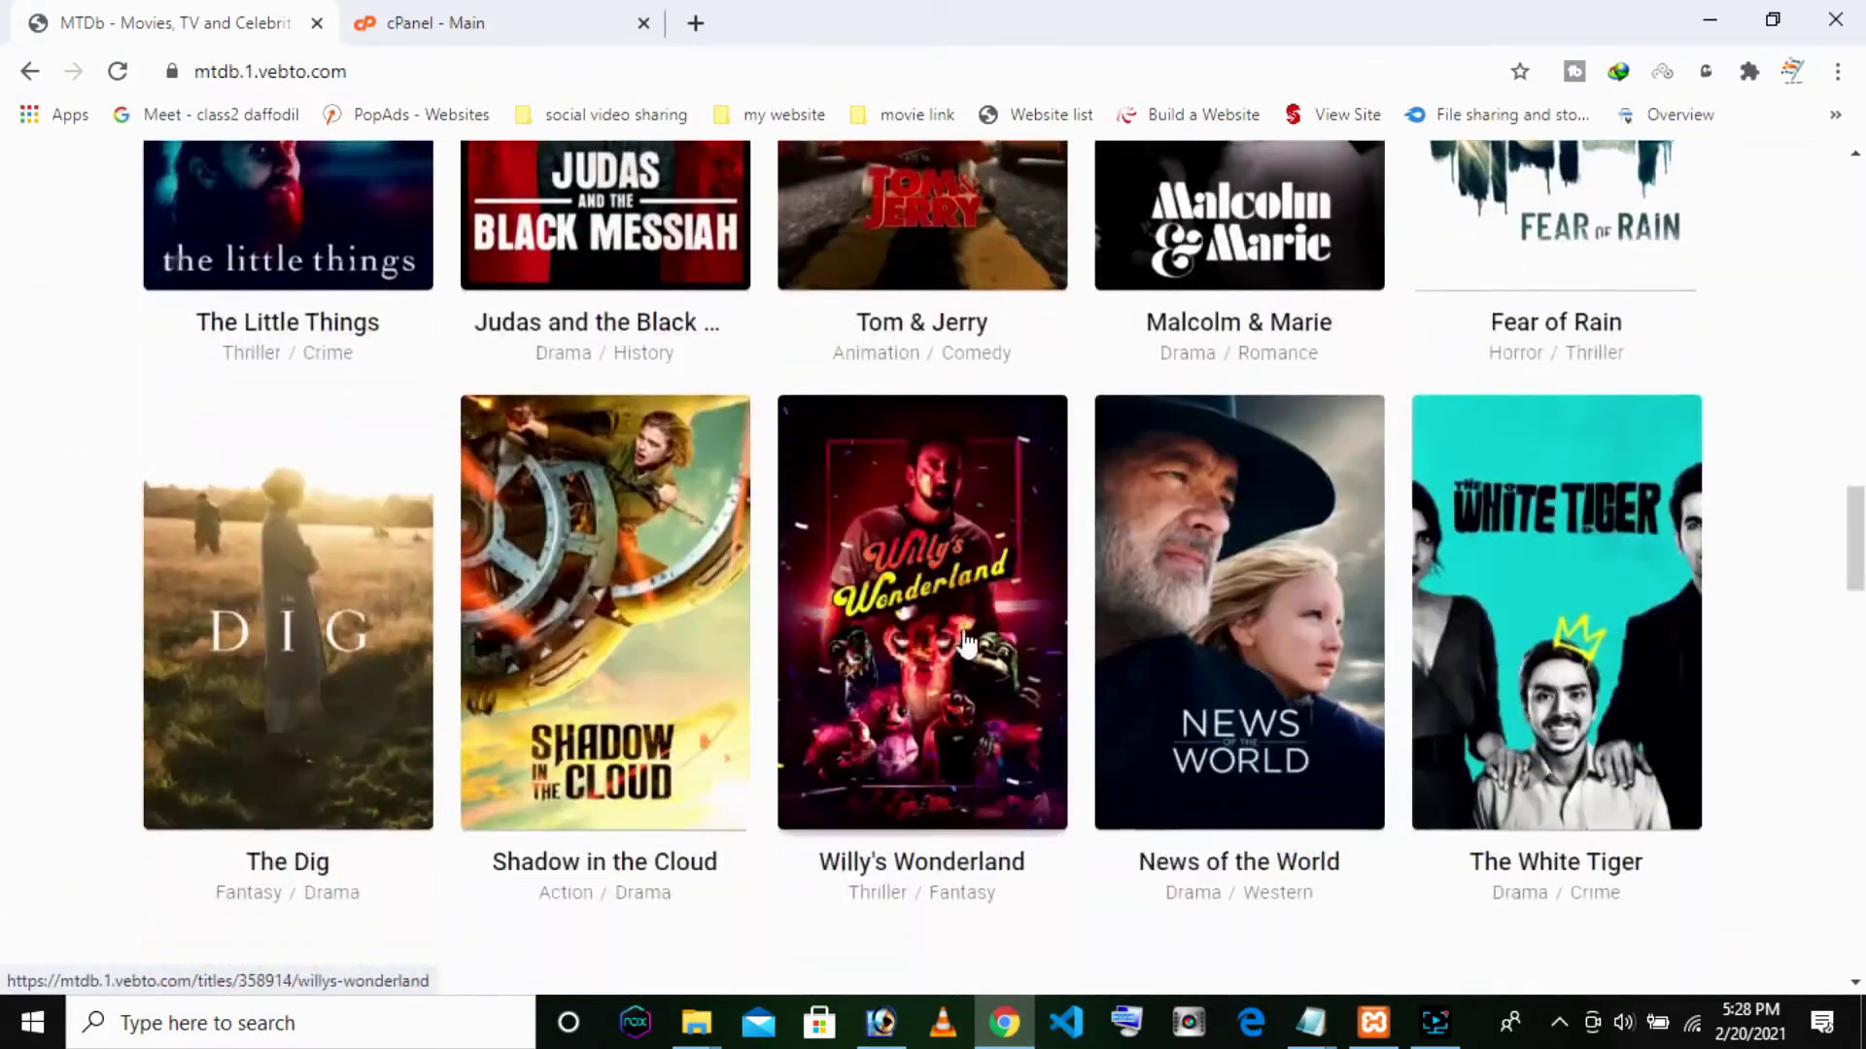
scroll(1166, 520, "down", 5)
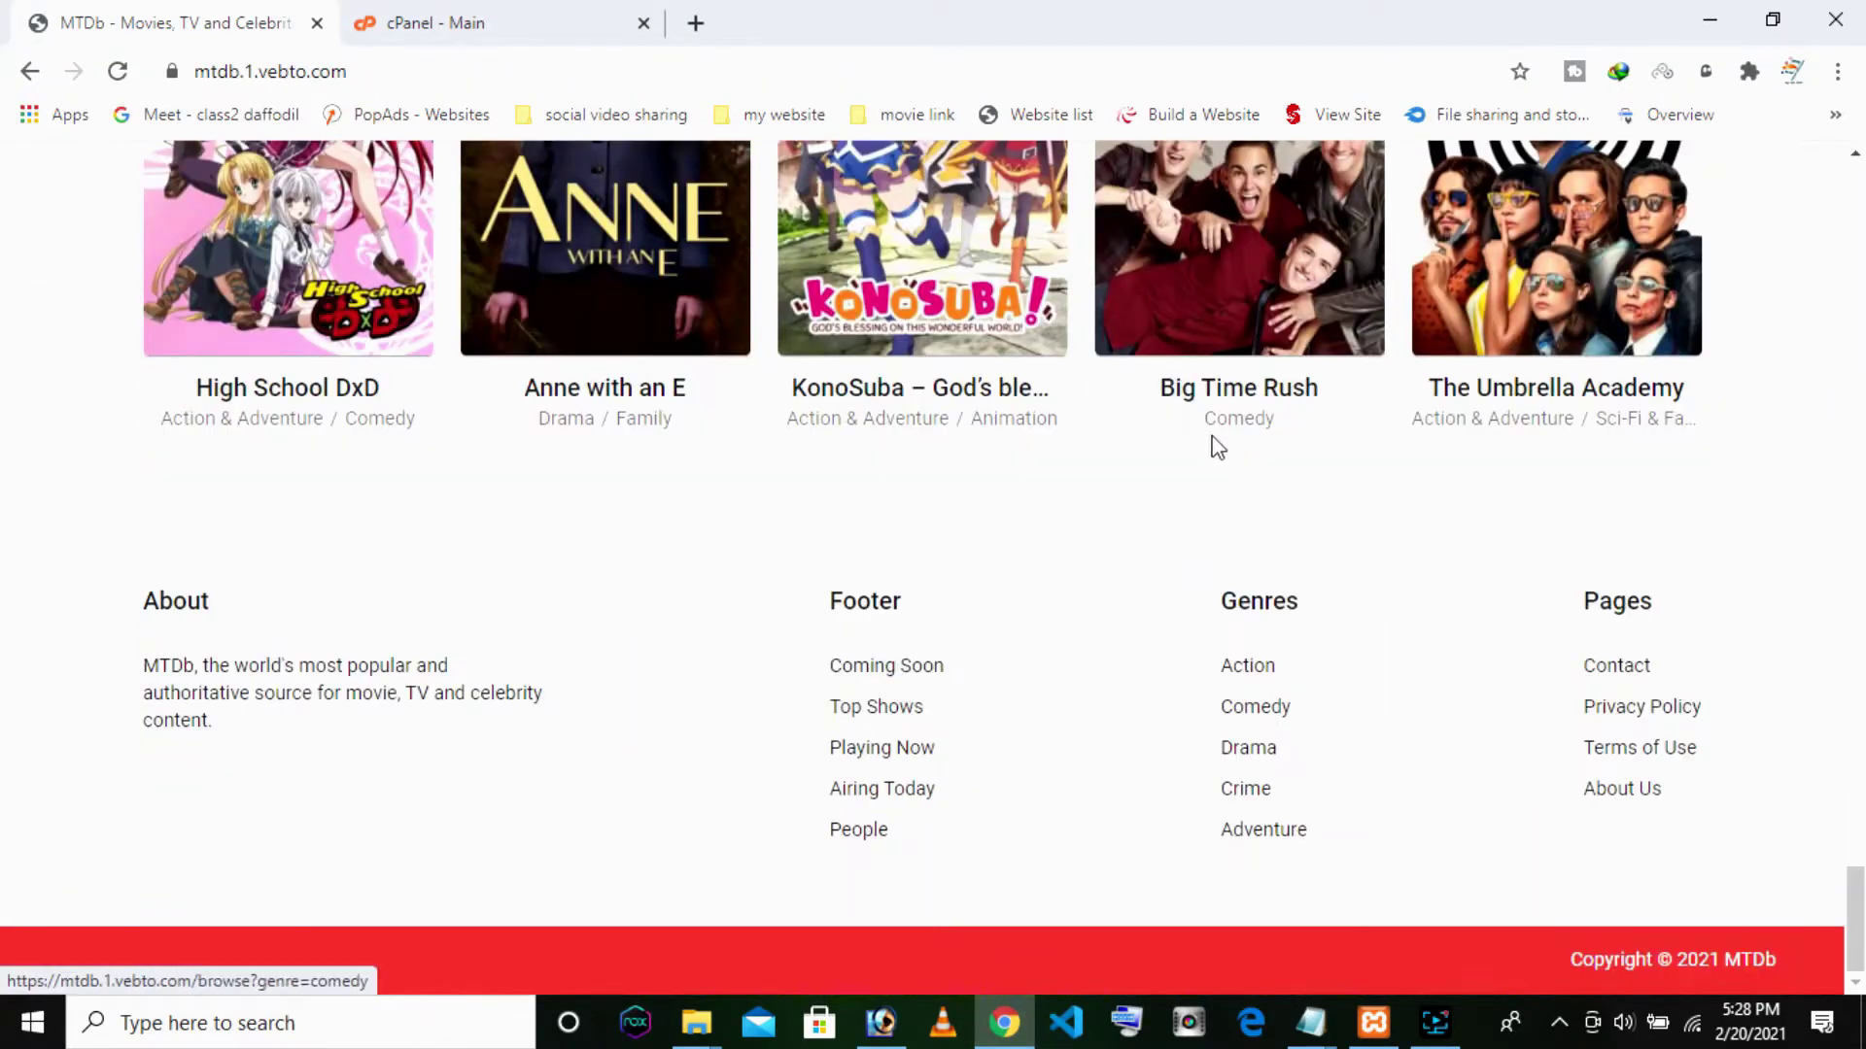
scroll(1212, 445, "up", 15)
scroll(1205, 433, "up", 20)
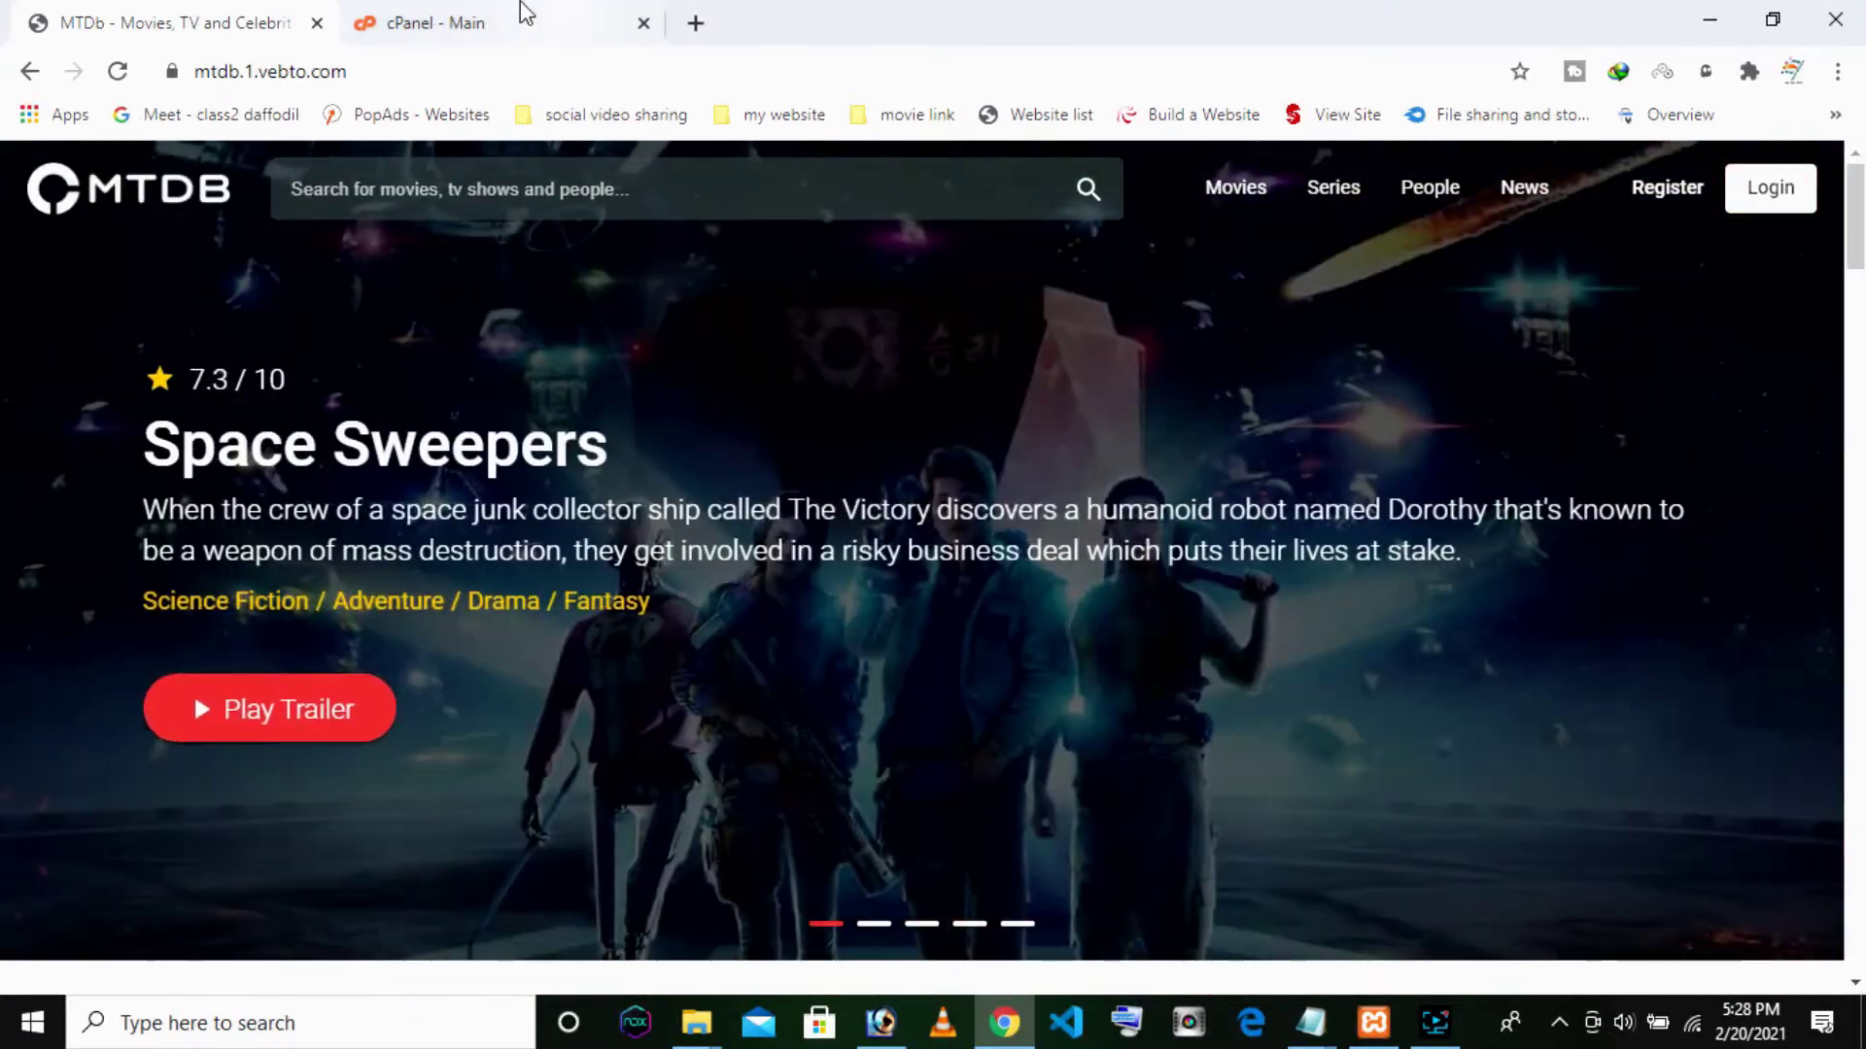
left_click(521, 15)
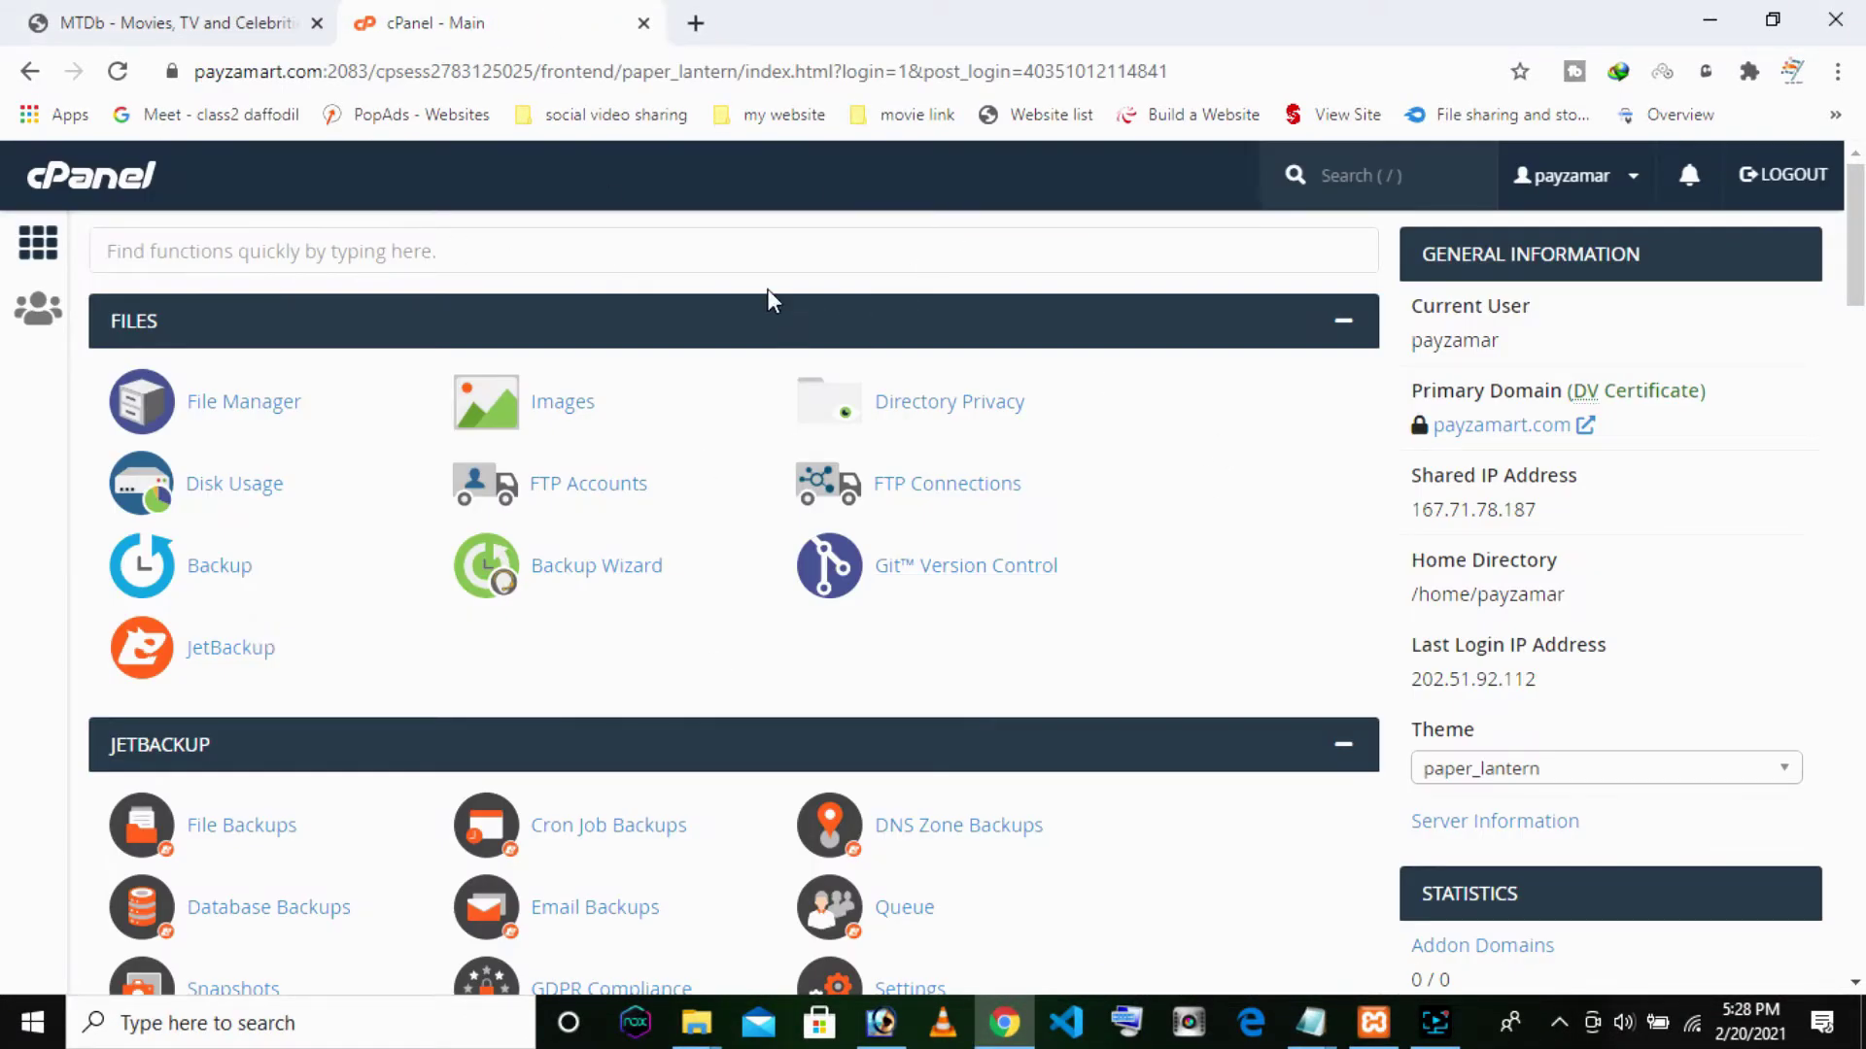
Open File Manager, locate website.zip on the desktop, and bring up the public_html upload page
left_click(204, 416)
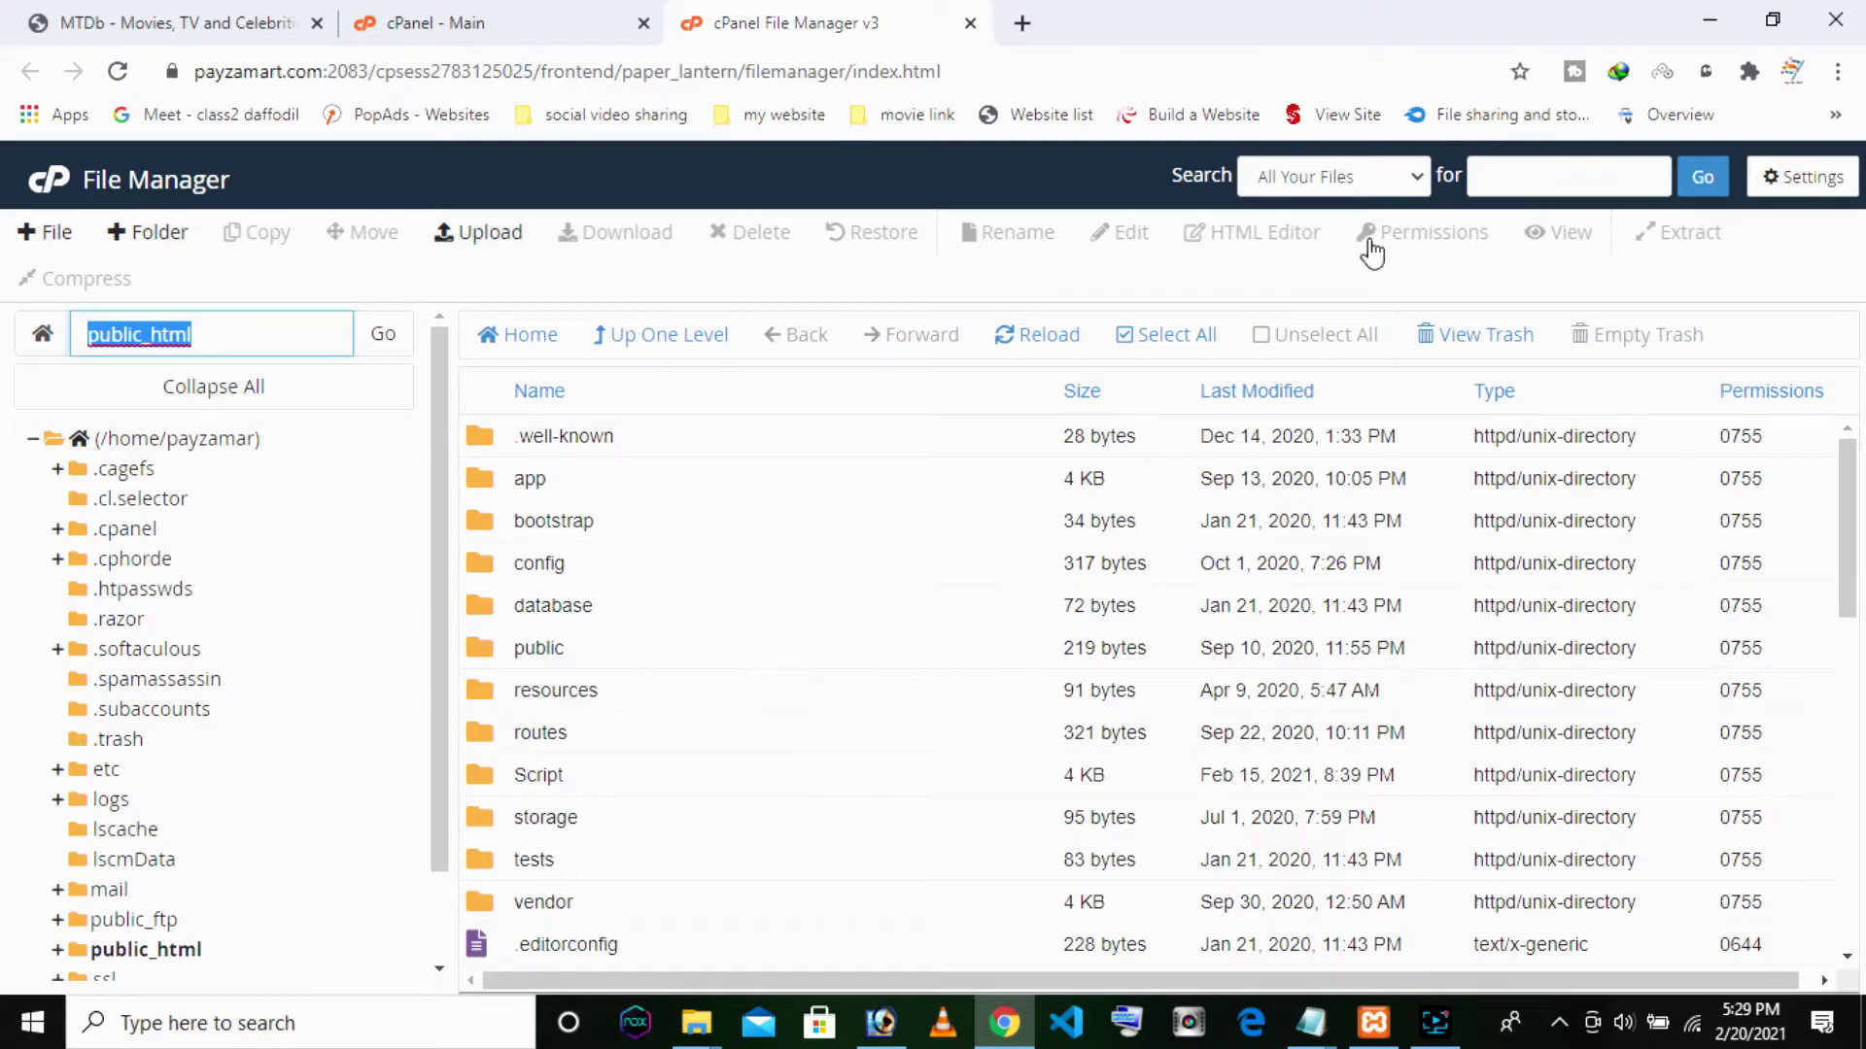
left_click(1710, 20)
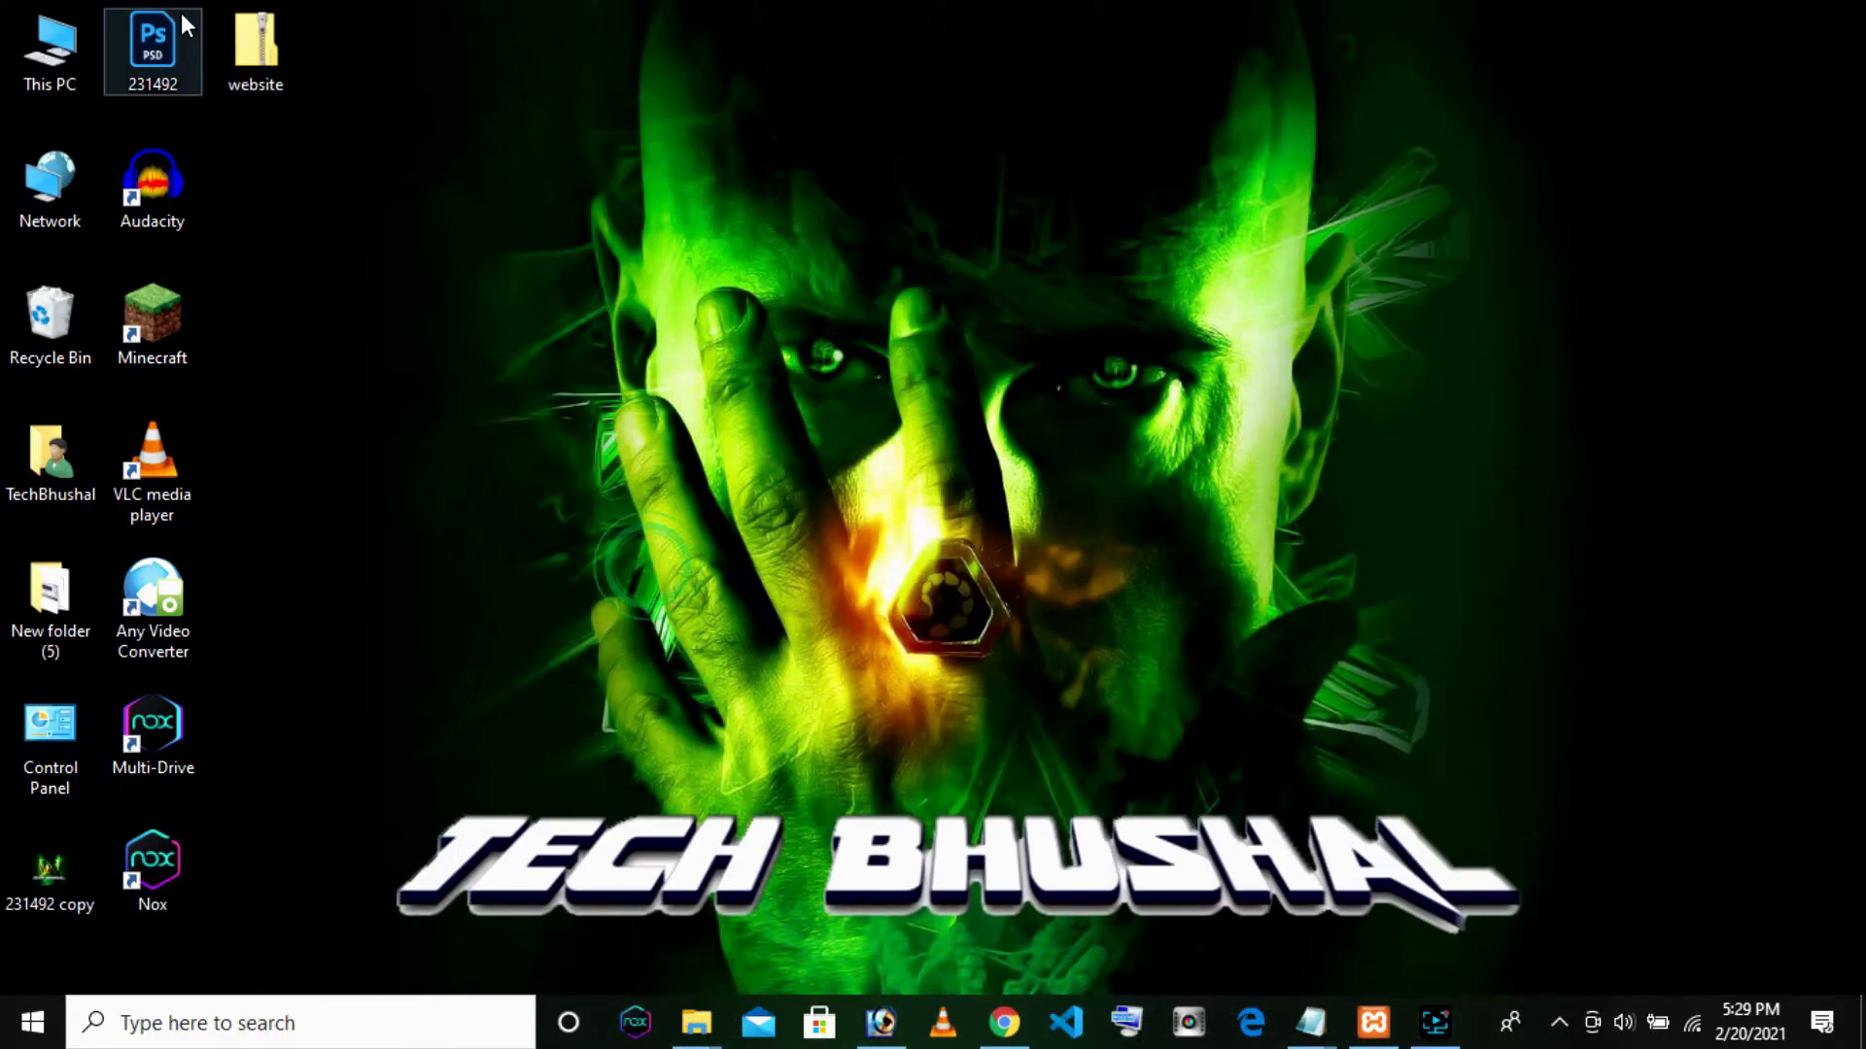
left_click_drag(256, 48, 392, 333)
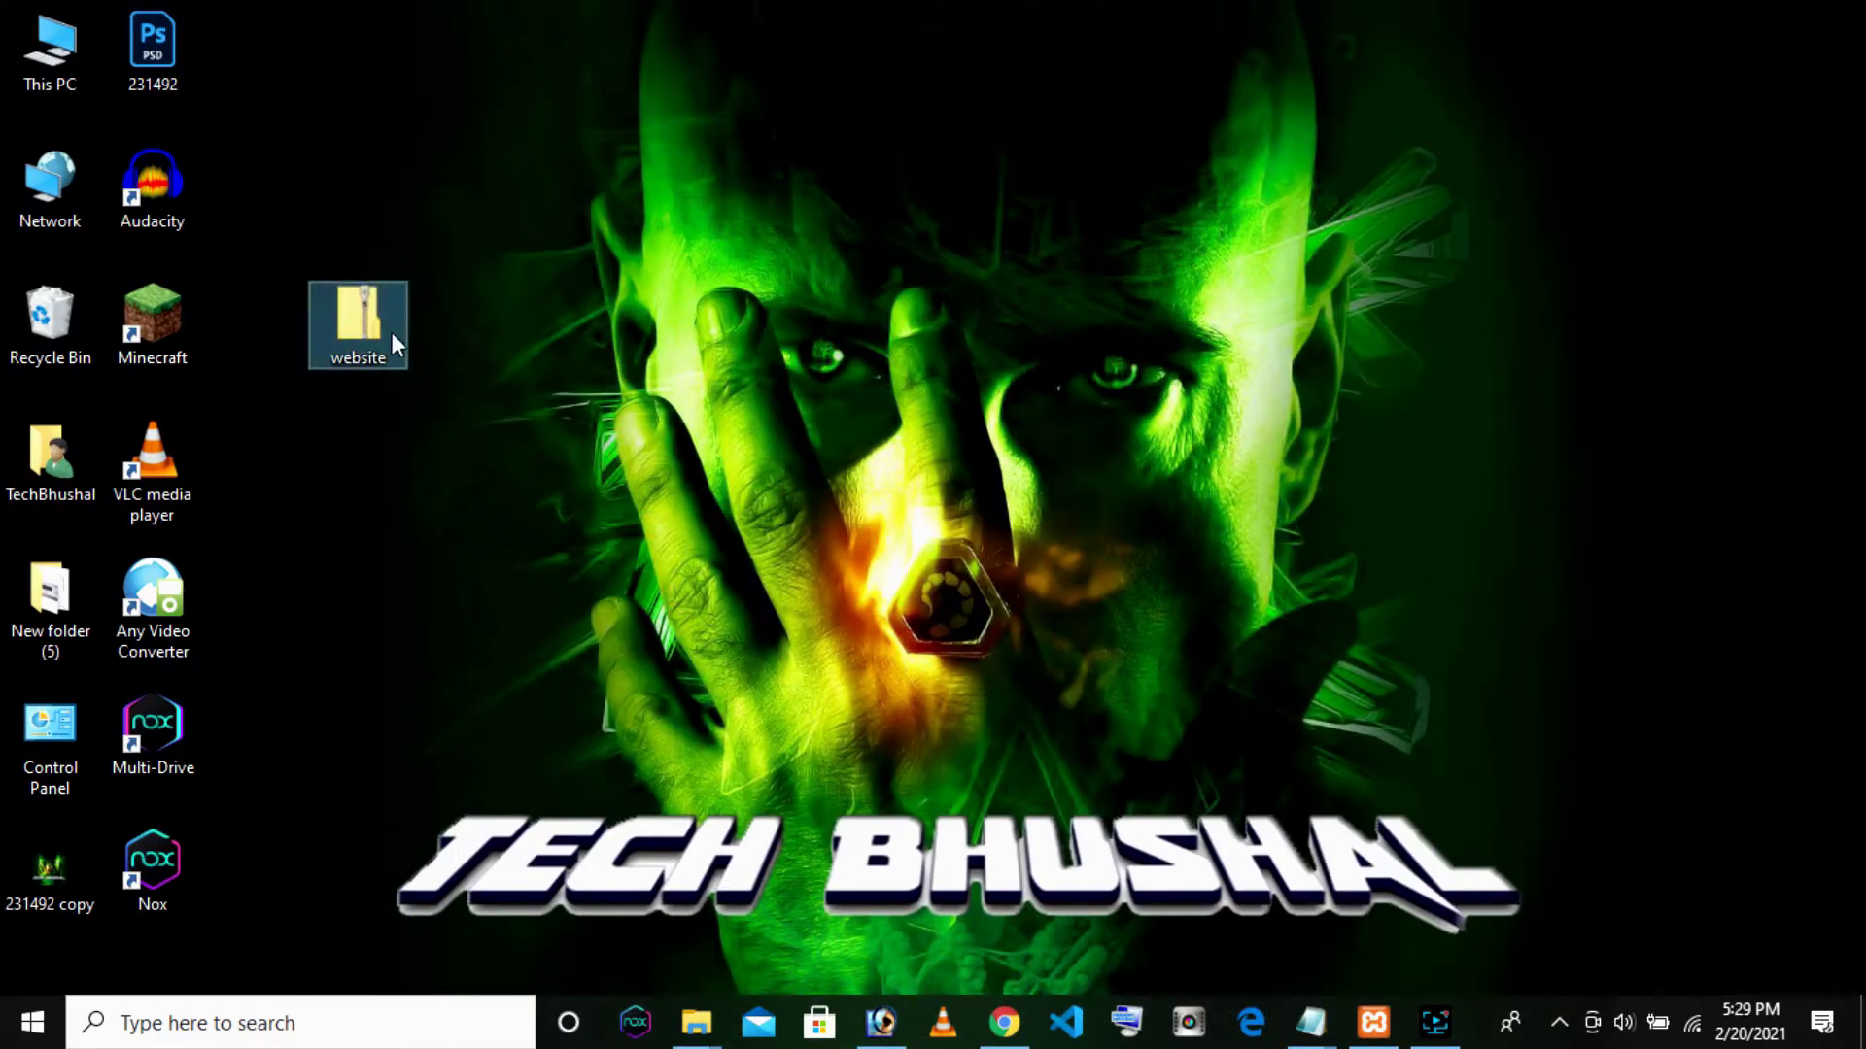
left_click(502, 360)
left_click_drag(246, 222, 457, 450)
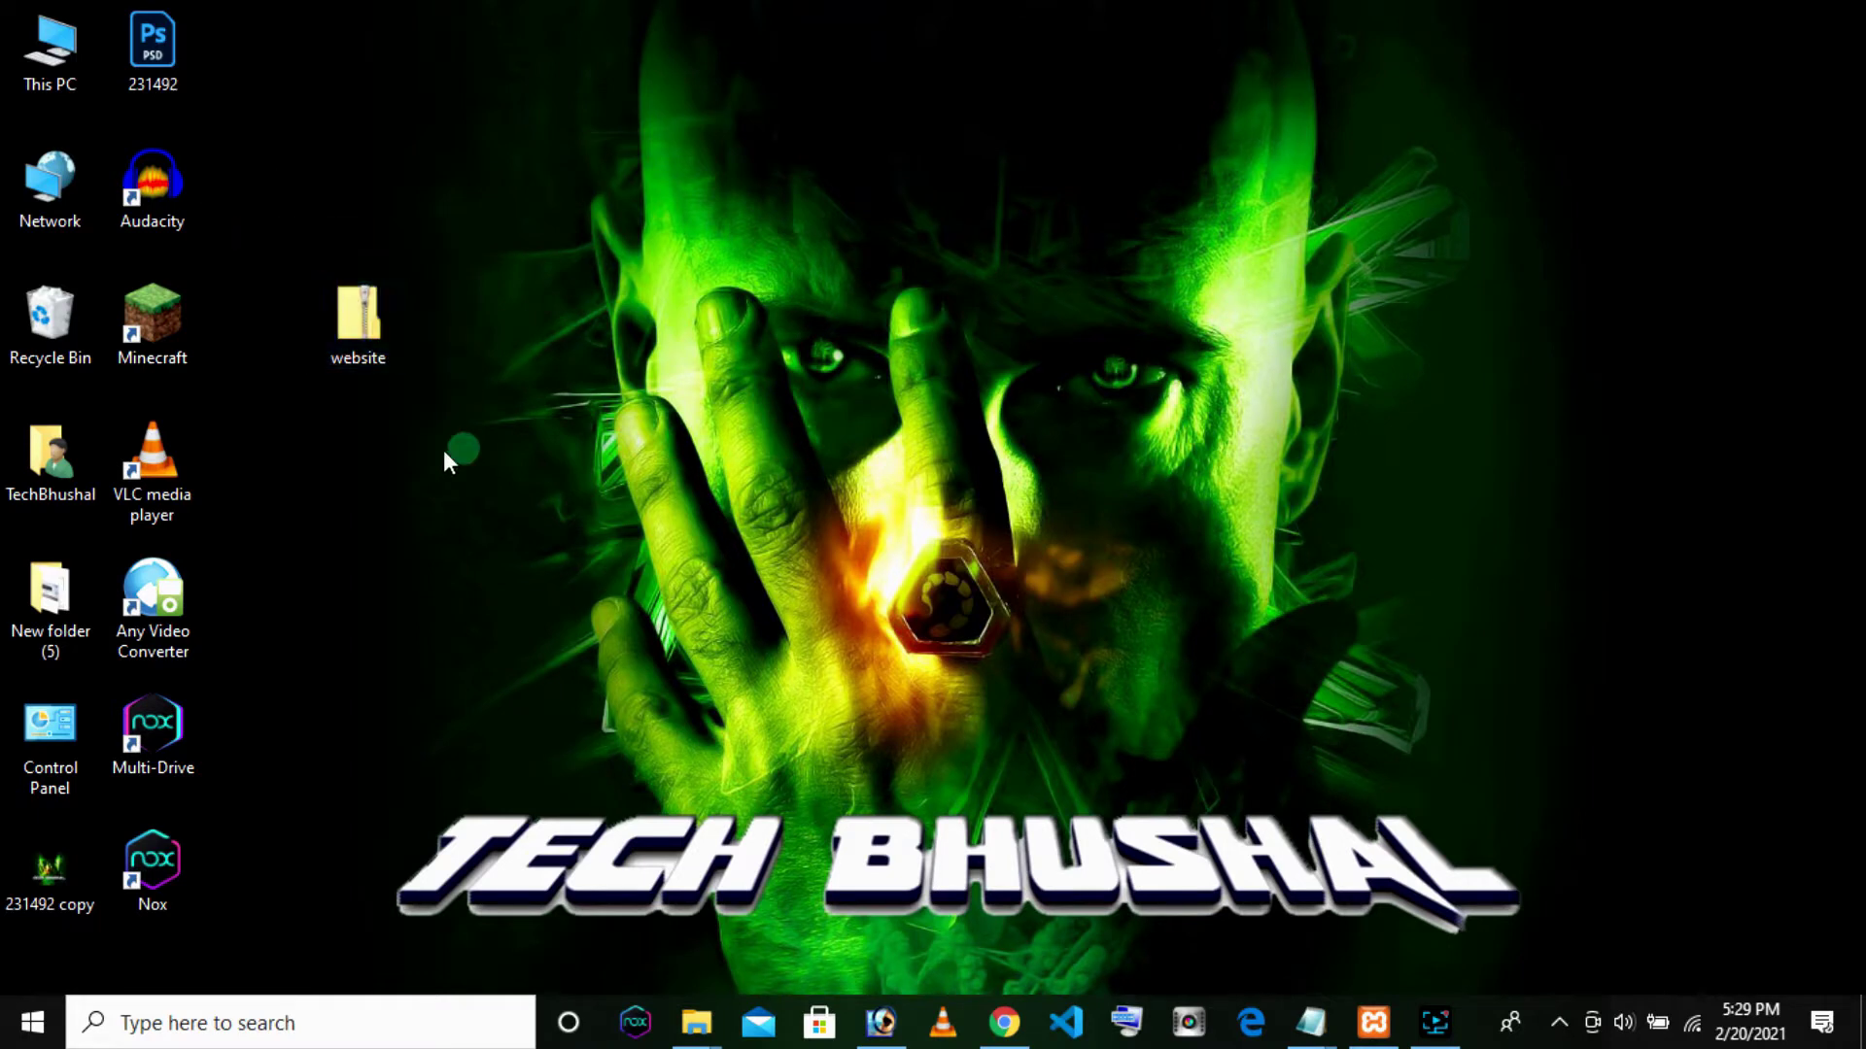
left_click(301, 243)
left_click_drag(302, 243, 463, 440)
key("alt+Tab")
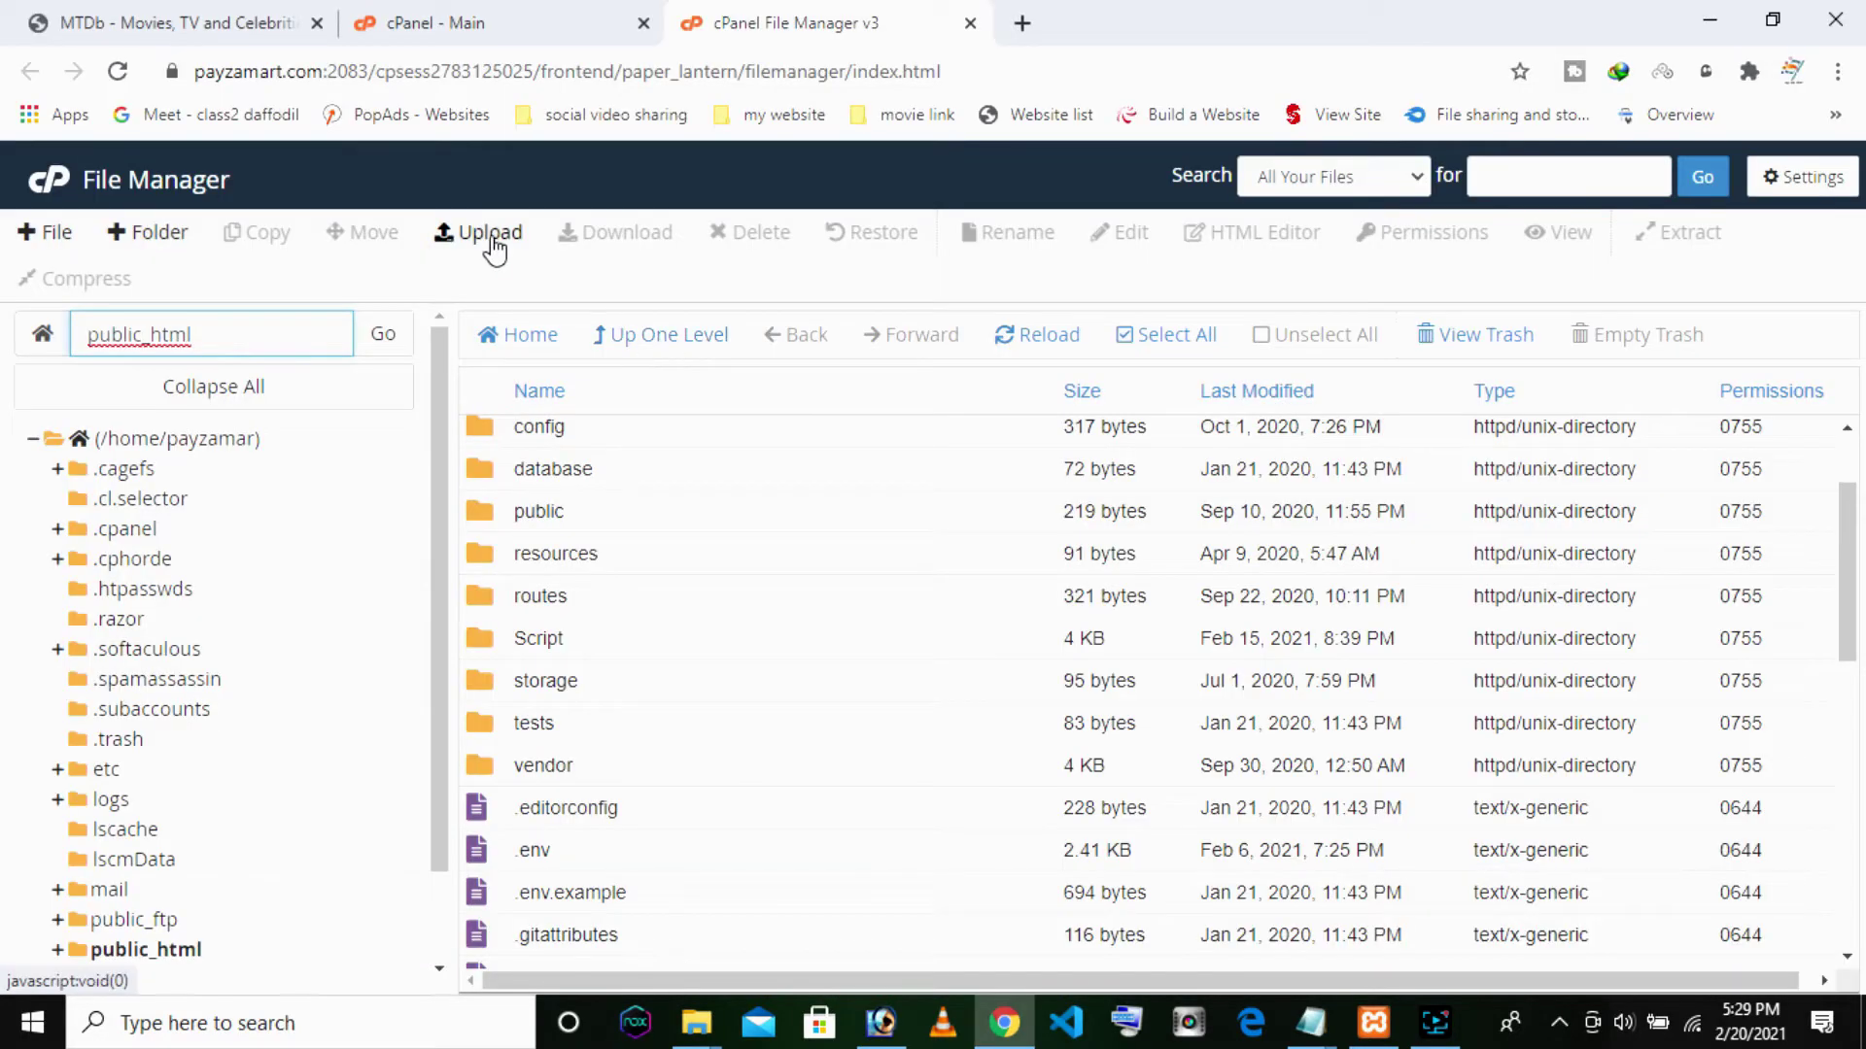
left_click(493, 242)
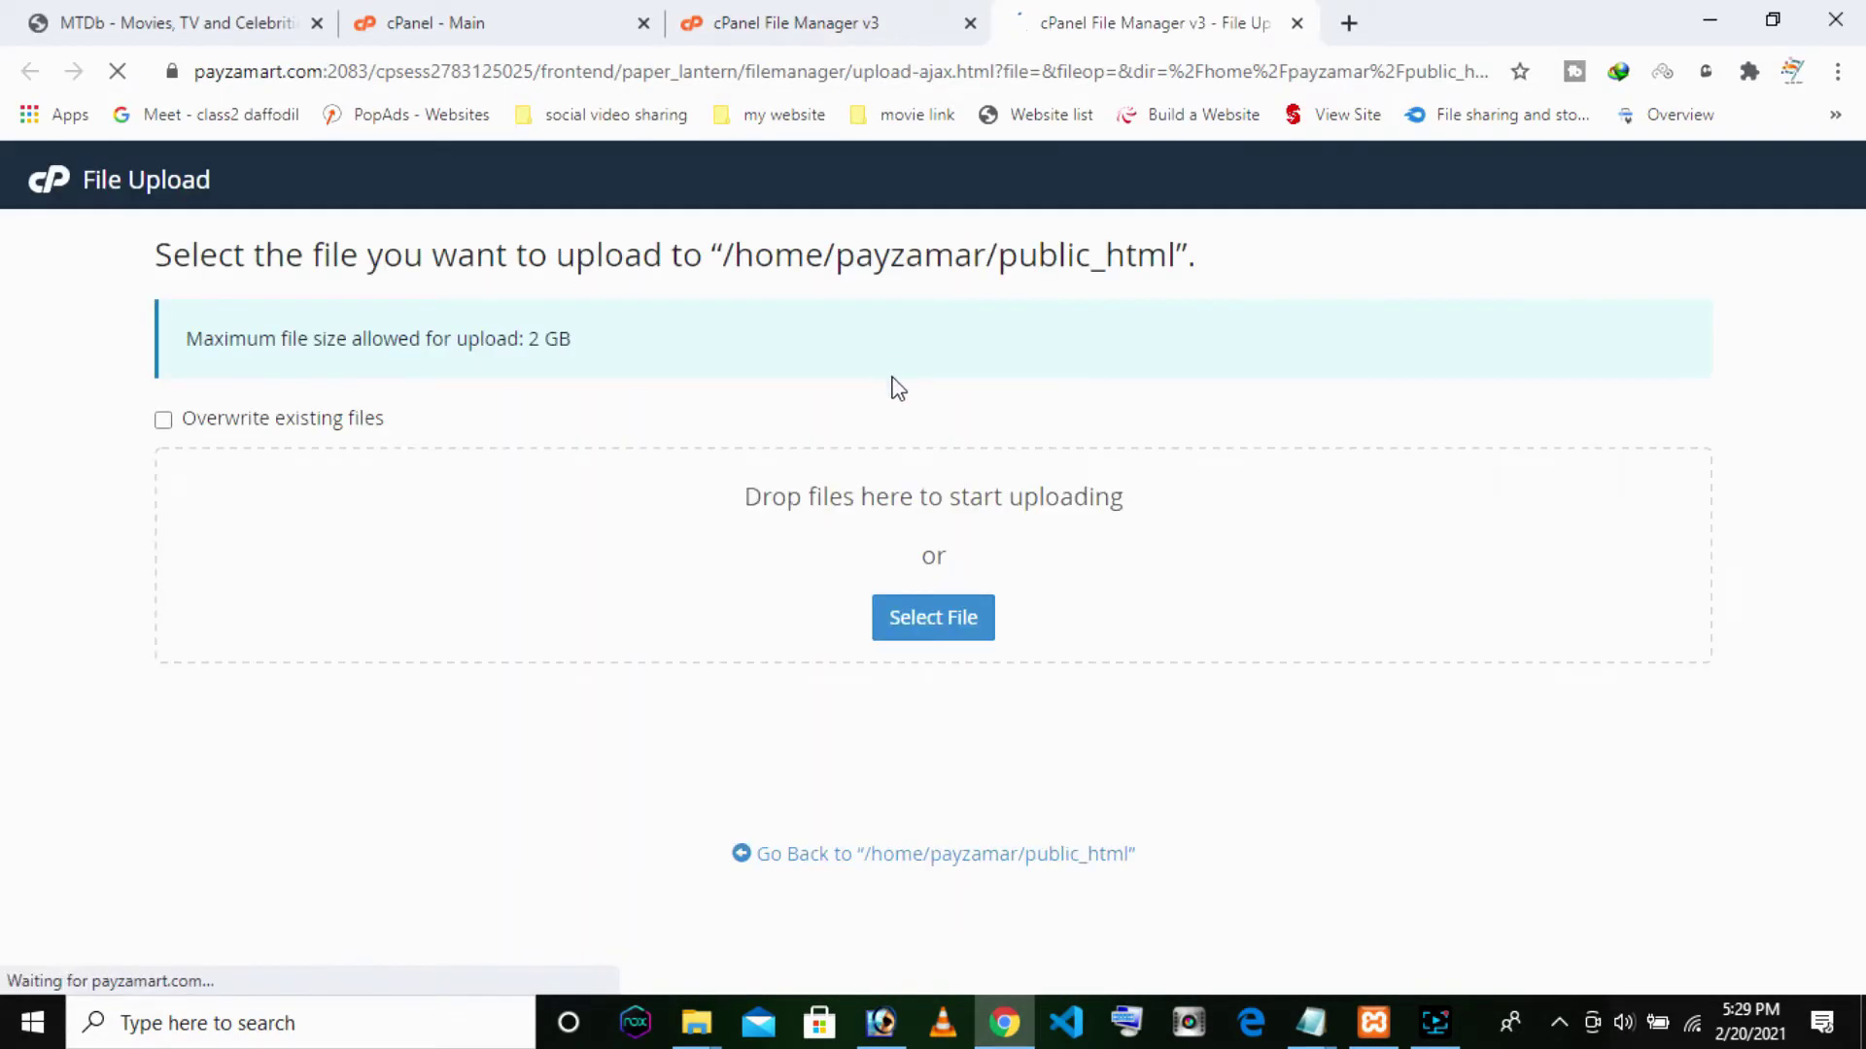
Select website.zip (51.38 MB), let it upload to 100%, and close the upload tab
left_click(960, 644)
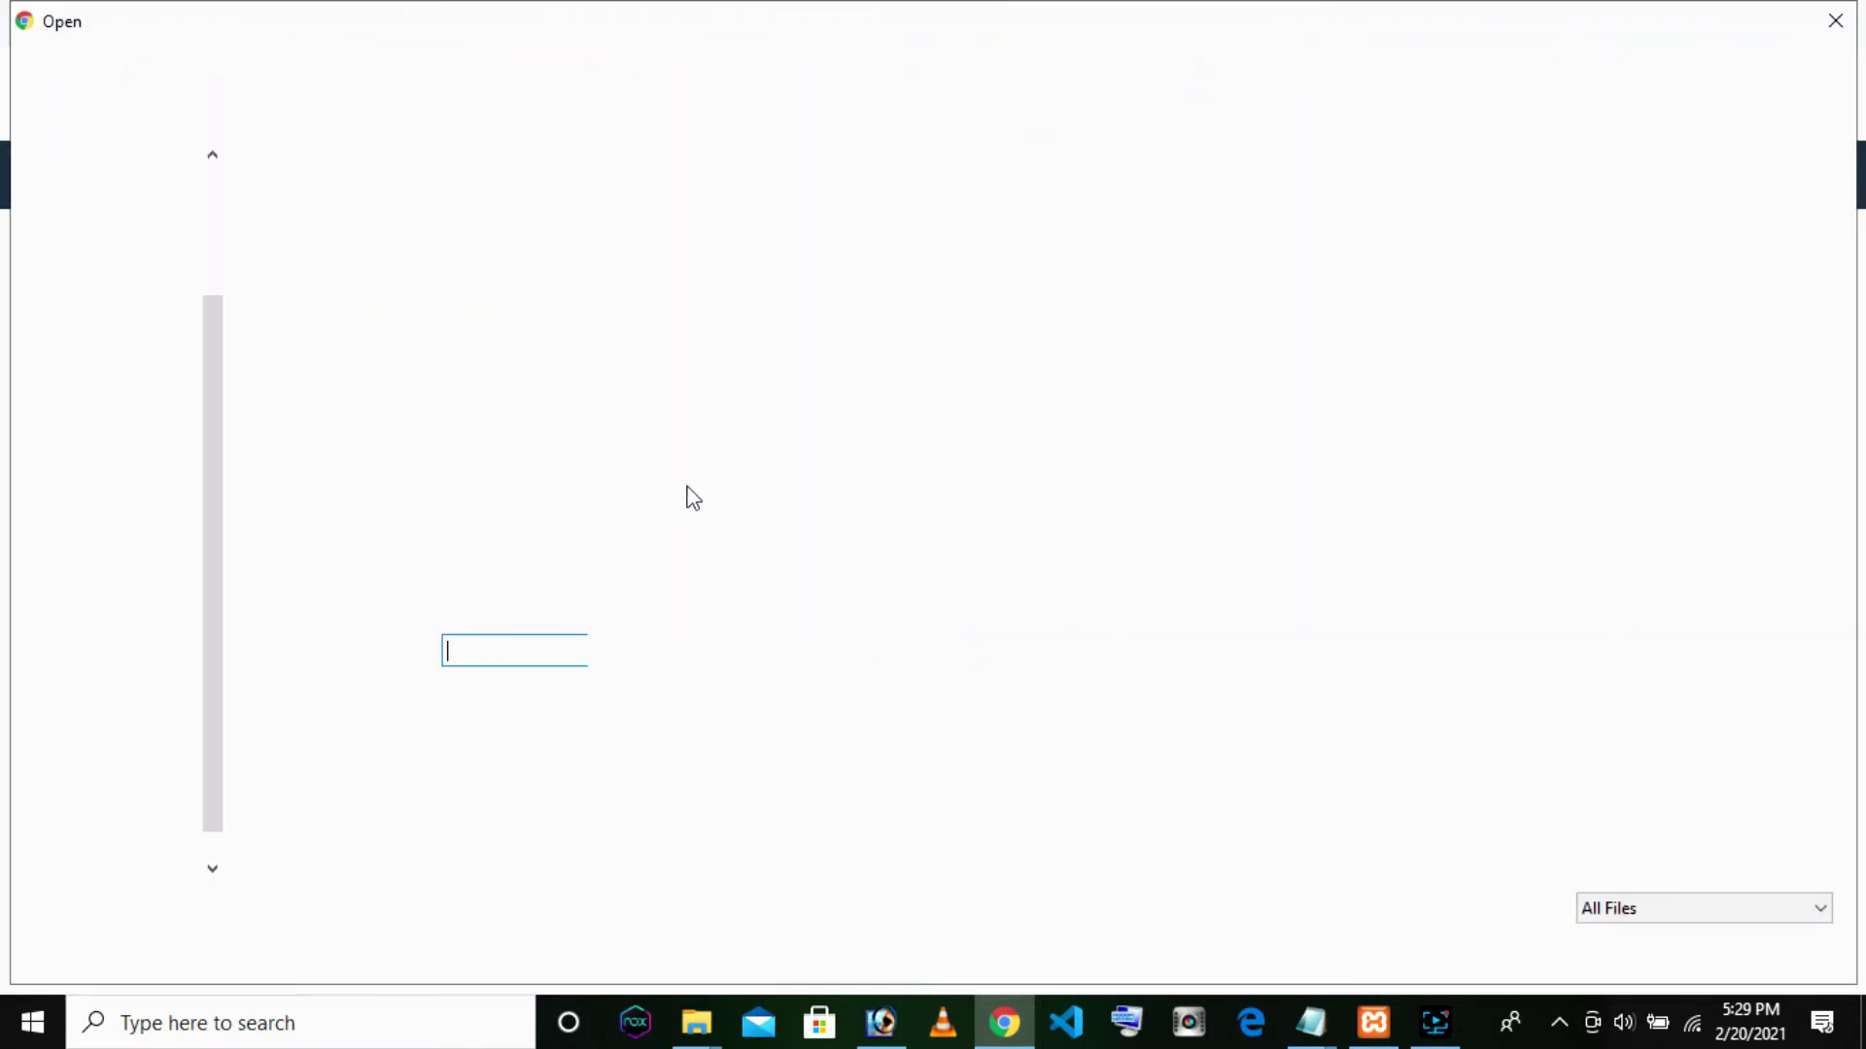
left_click(309, 372)
left_click(1635, 949)
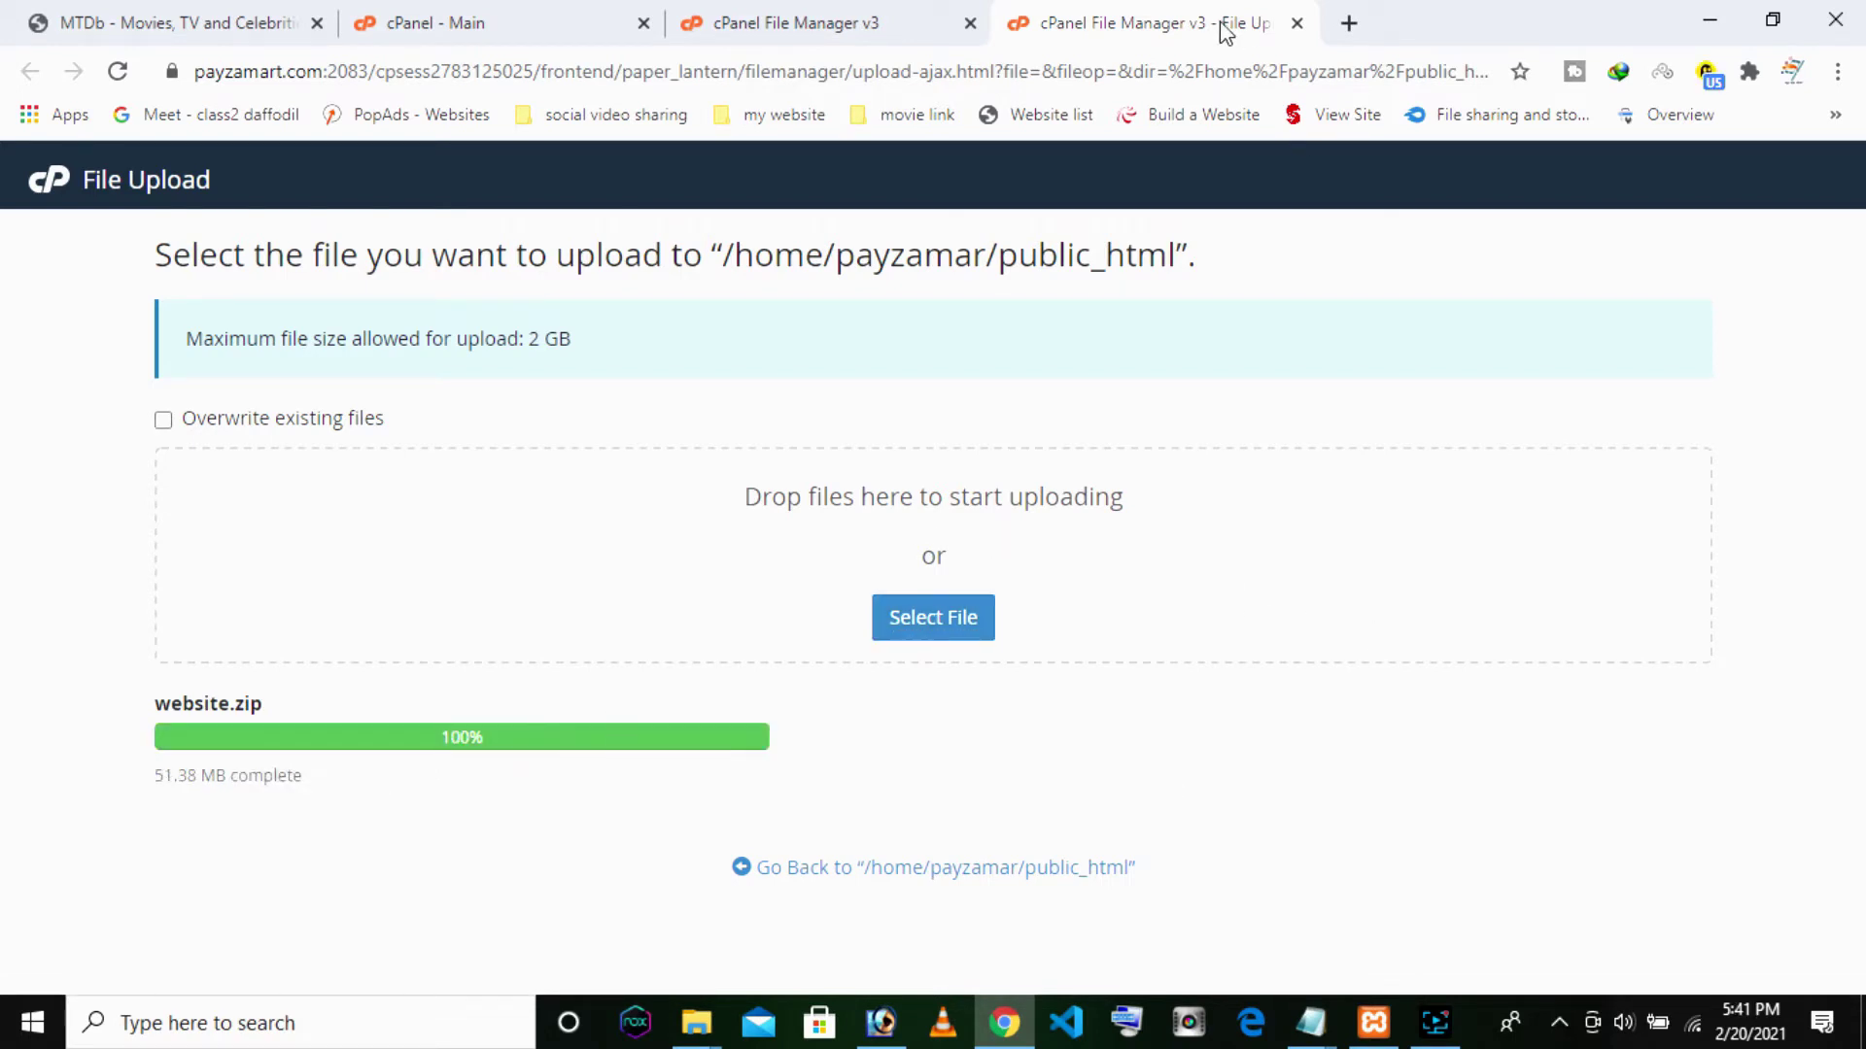
left_click(1297, 24)
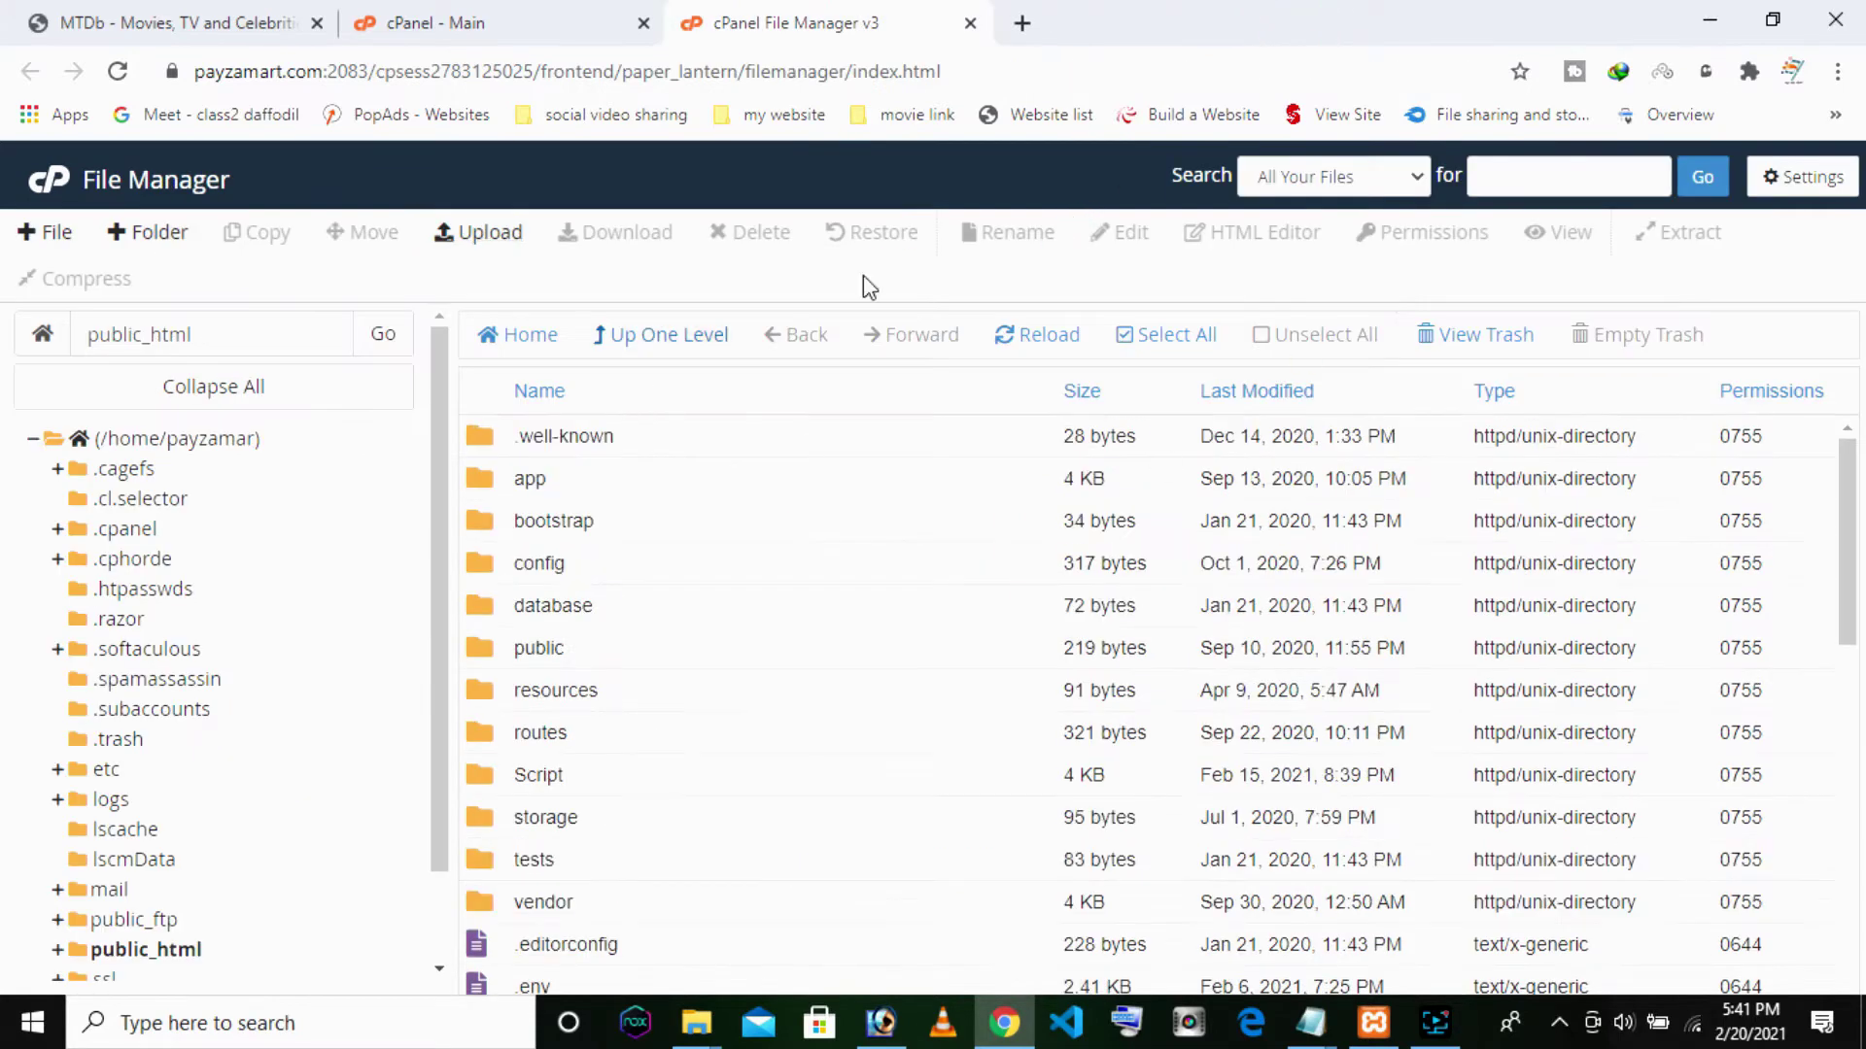
Refresh the listing and extract website.zip into /public_html, then close the extraction results
left_click(1038, 340)
scroll(867, 492, "down", 8)
scroll(868, 494, "up", 5)
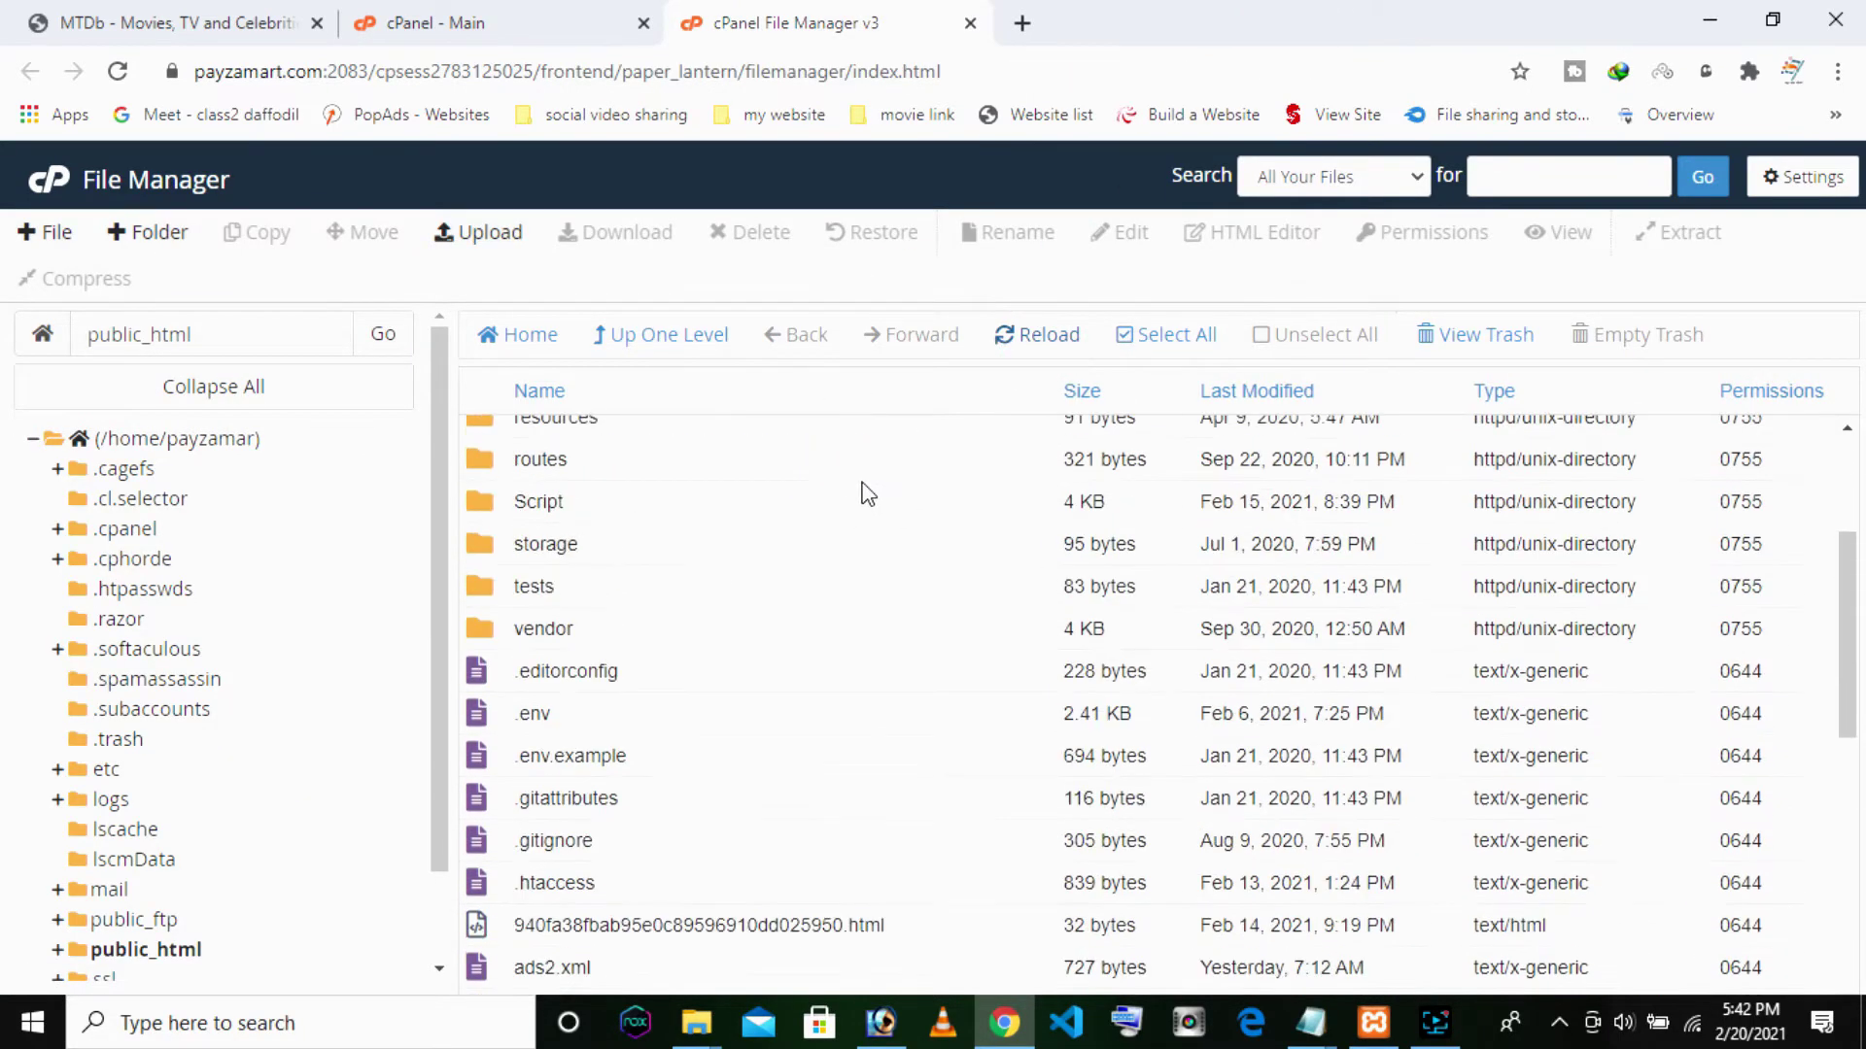
scroll(864, 489, "down", 6)
scroll(599, 814, "down", 2)
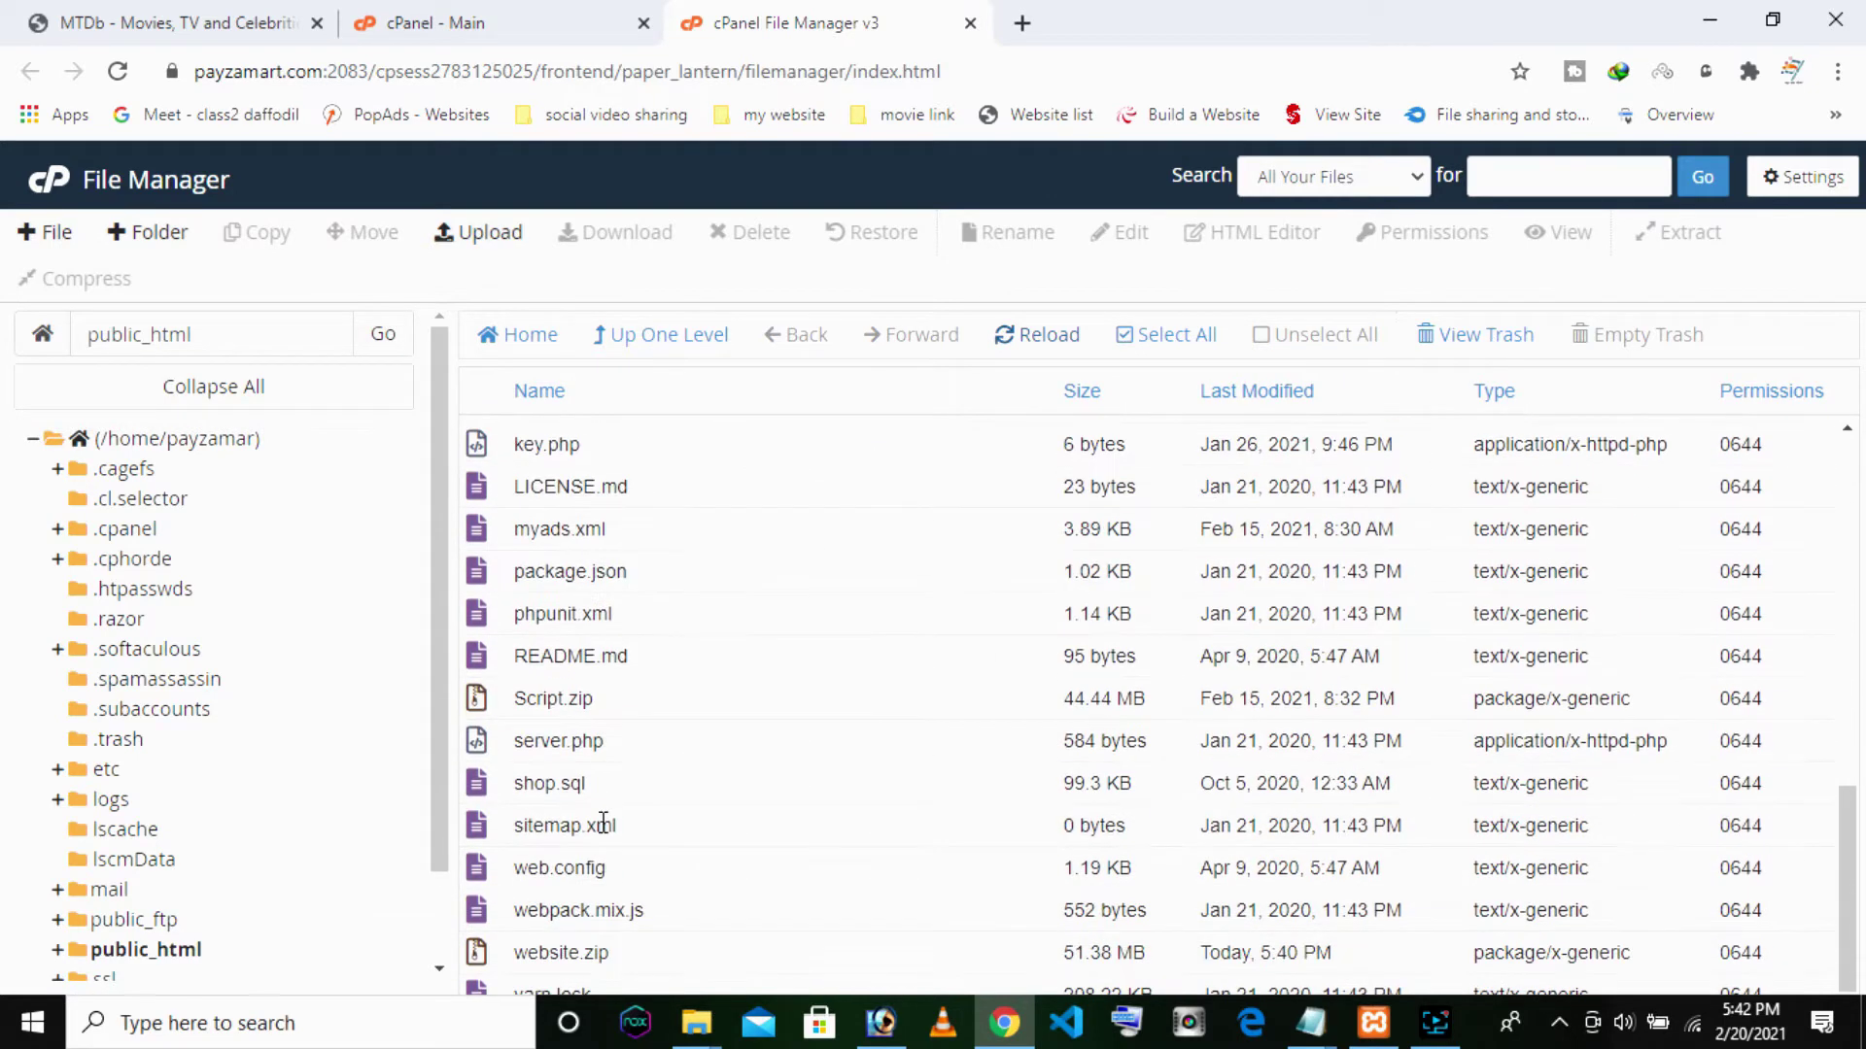
left_click(564, 965)
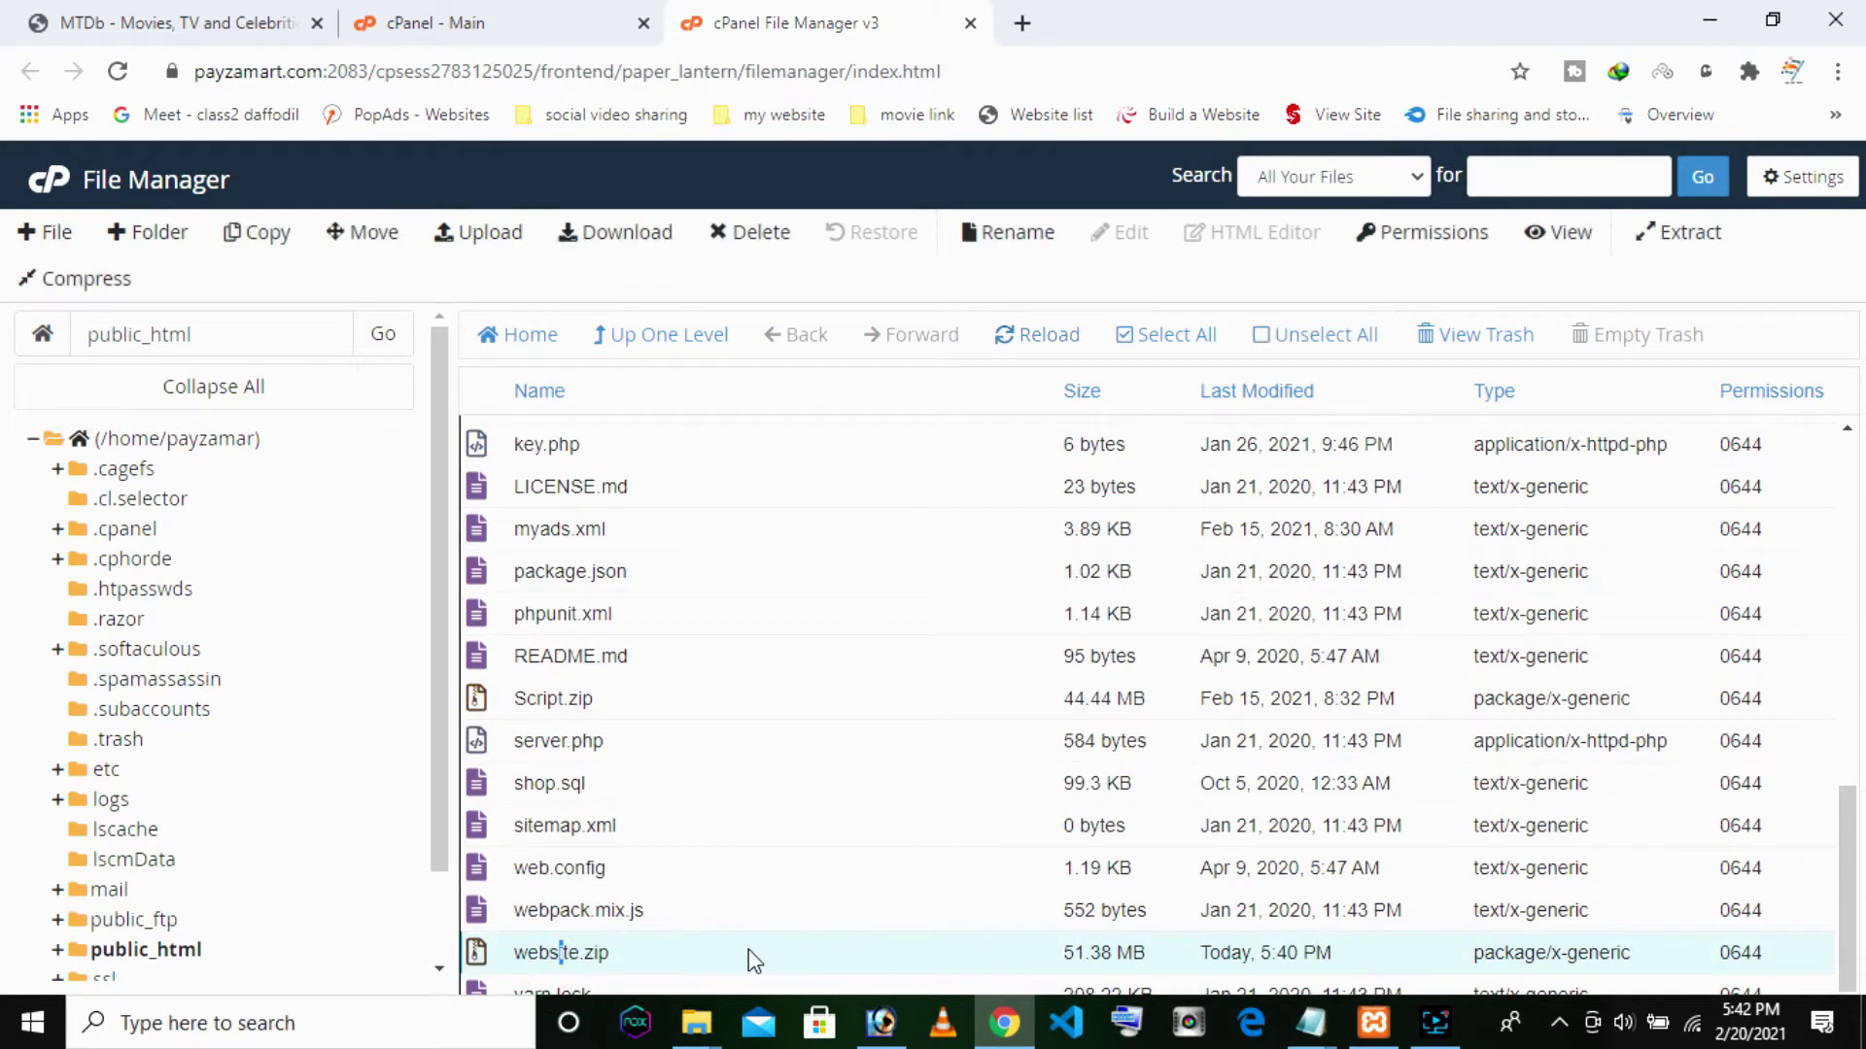
right_click(595, 960)
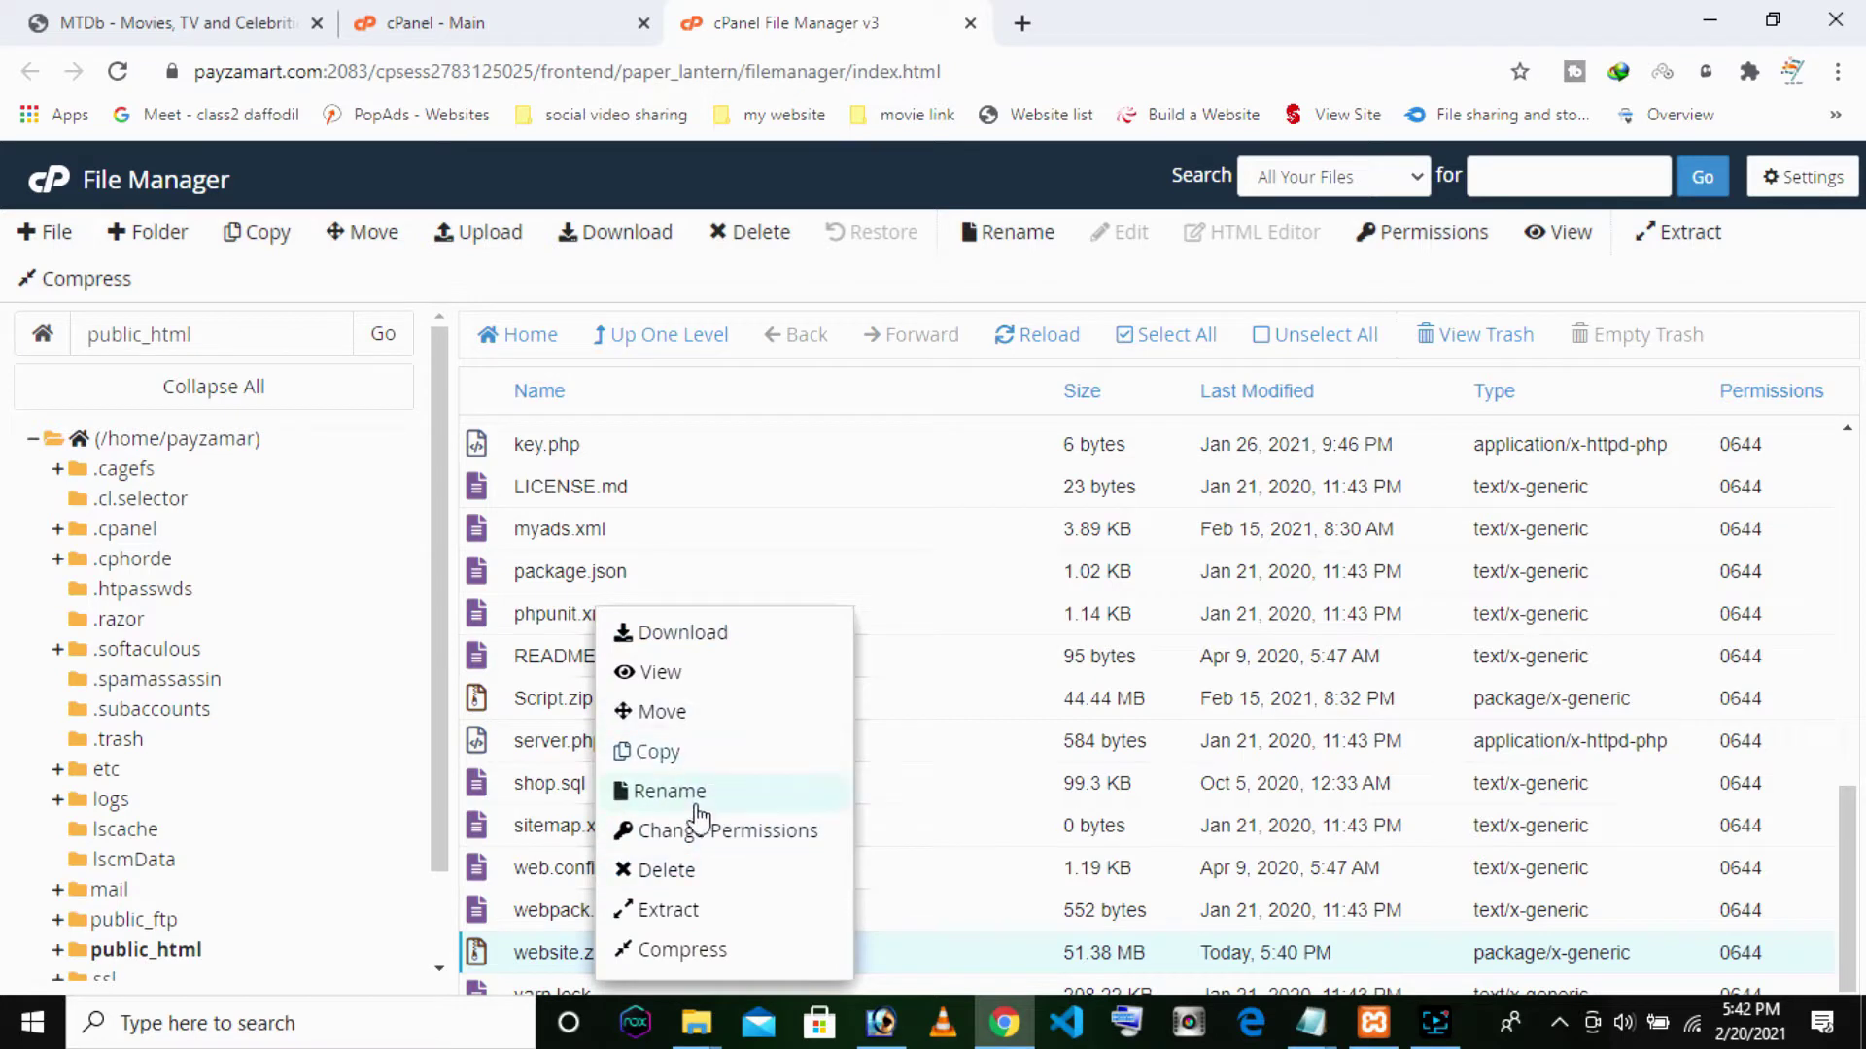
left_click(694, 905)
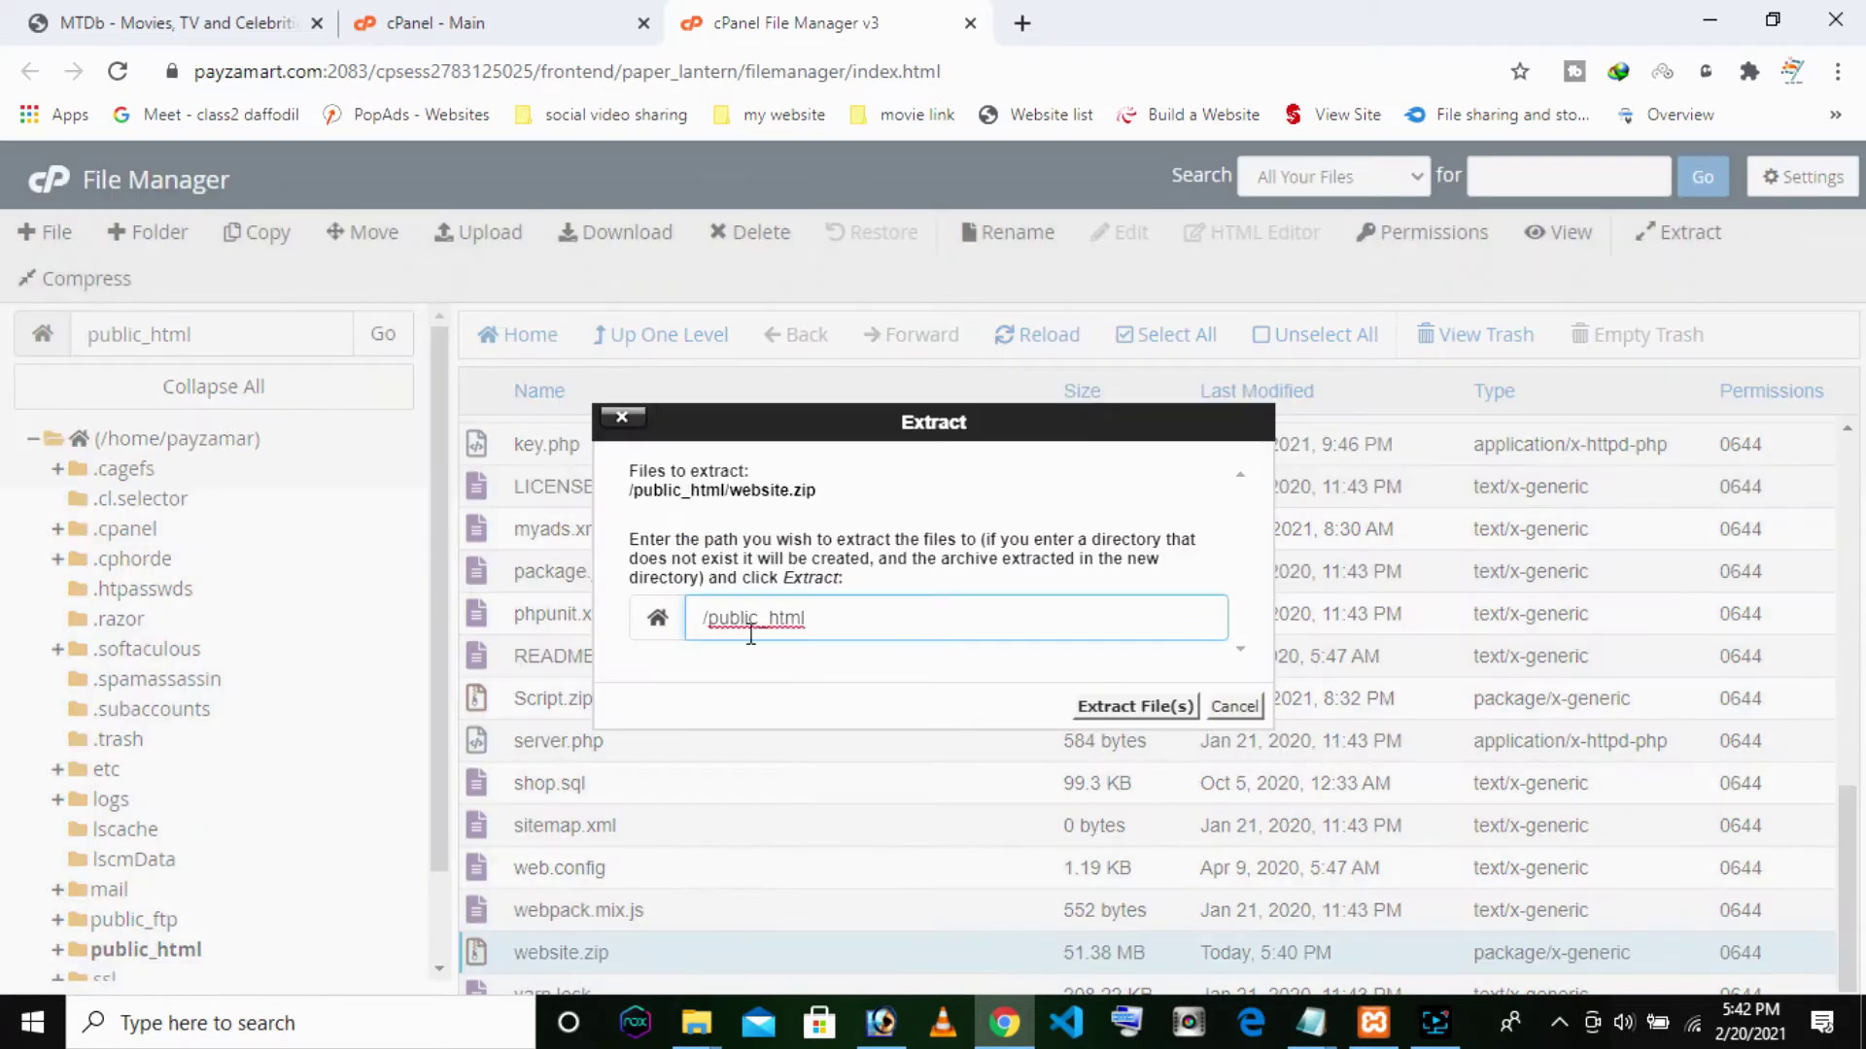
left_click(1122, 706)
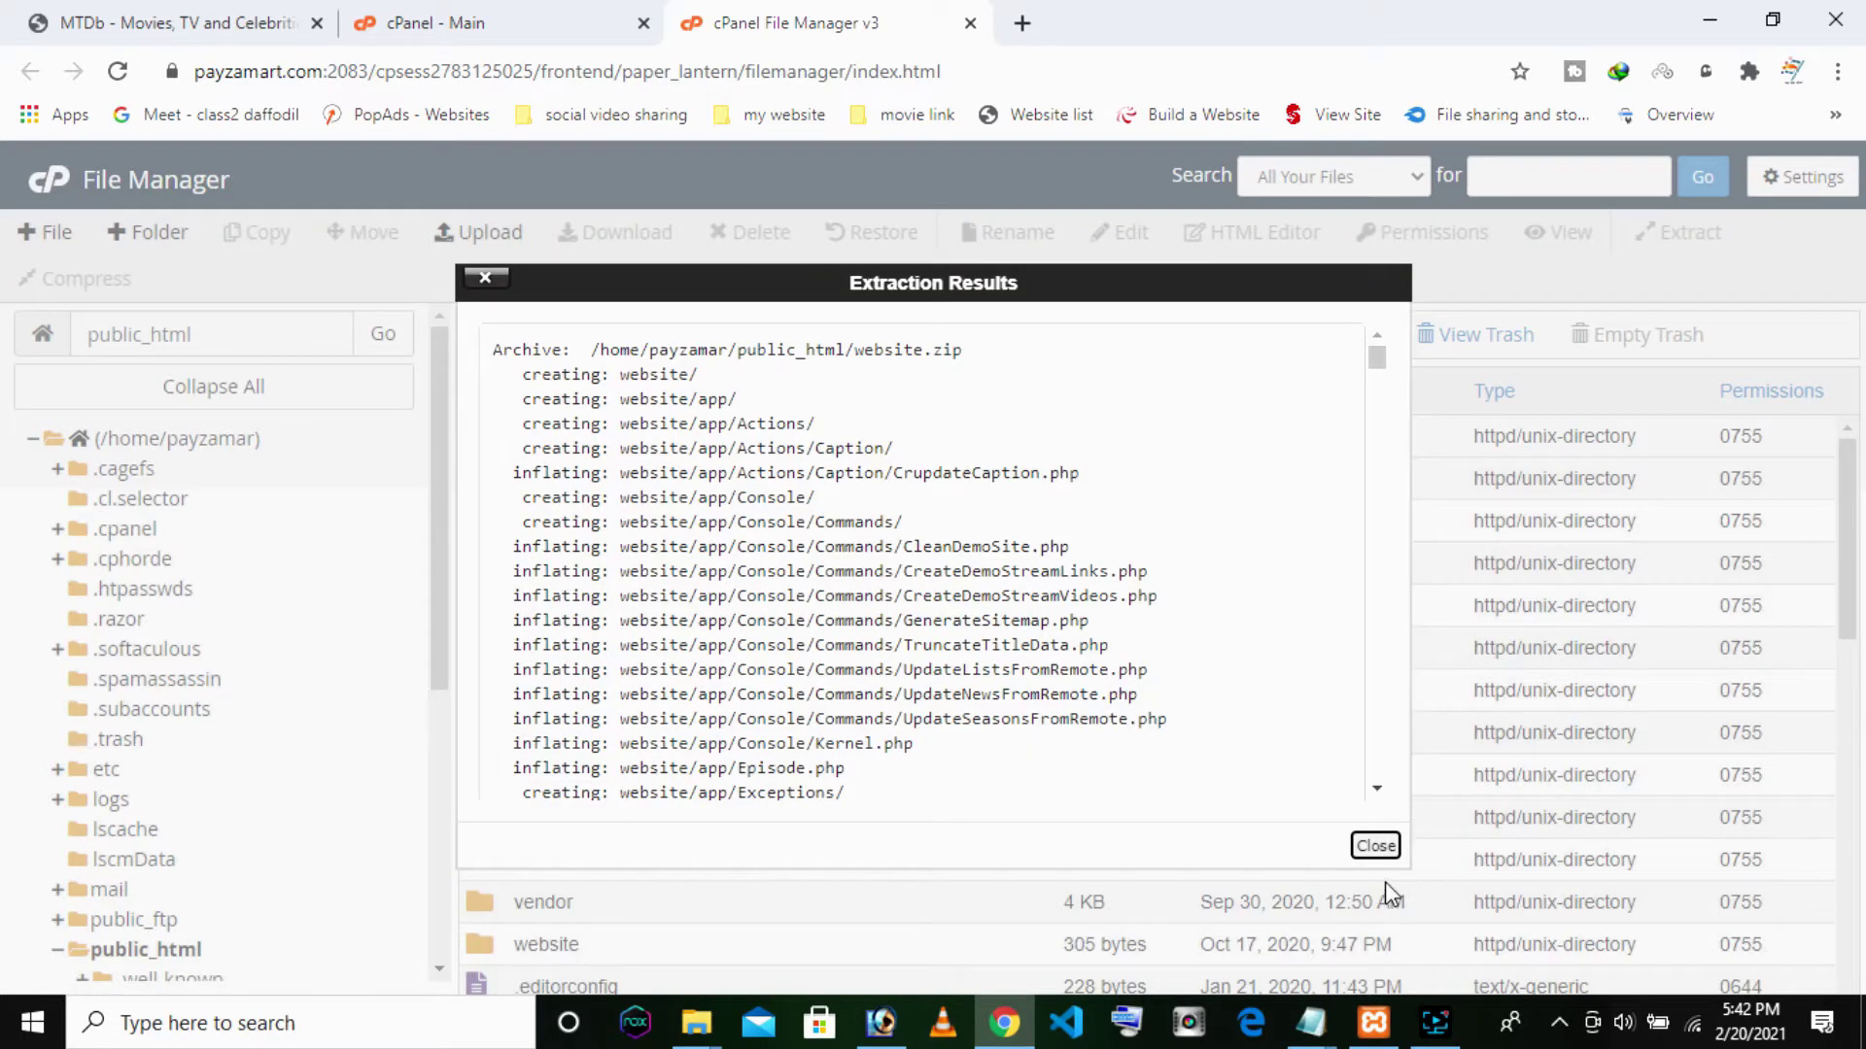
left_click(1373, 843)
scroll(682, 680, "down", 10)
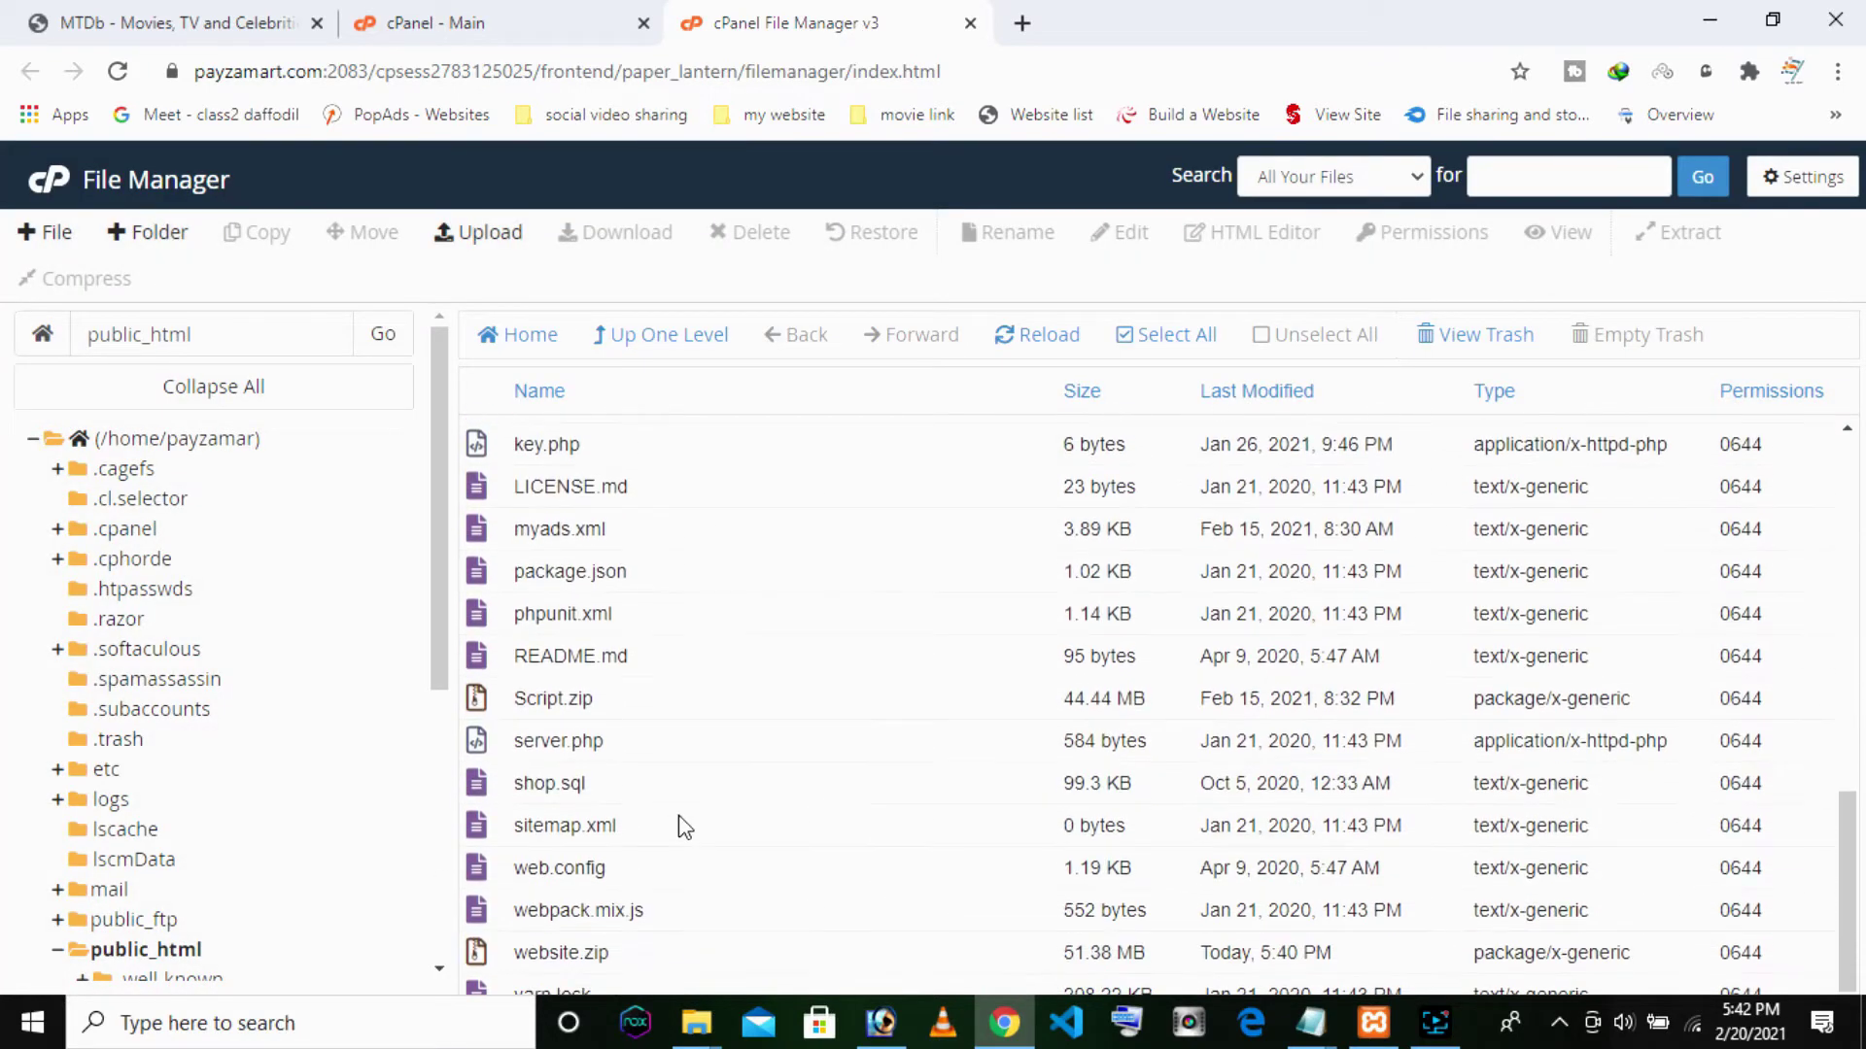
Permanently delete website.zip from public_html
left_click(580, 957)
right_click(581, 957)
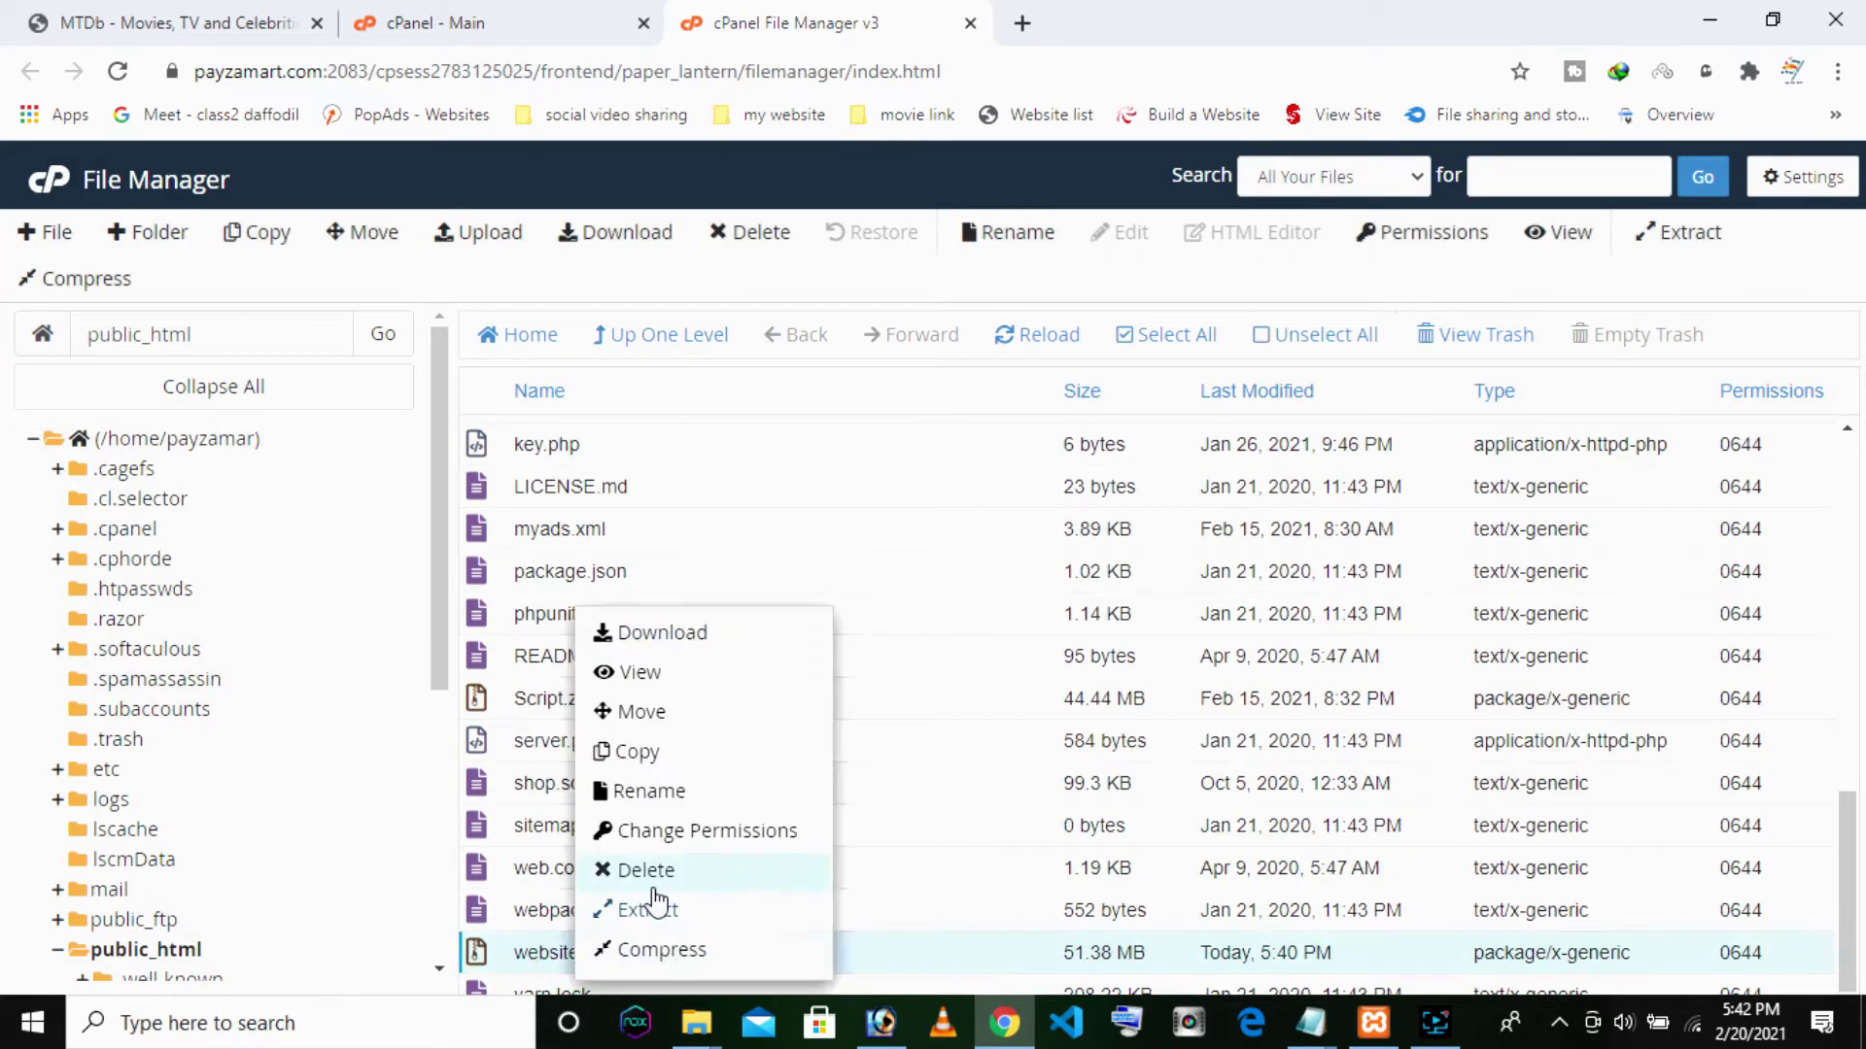
left_click(678, 871)
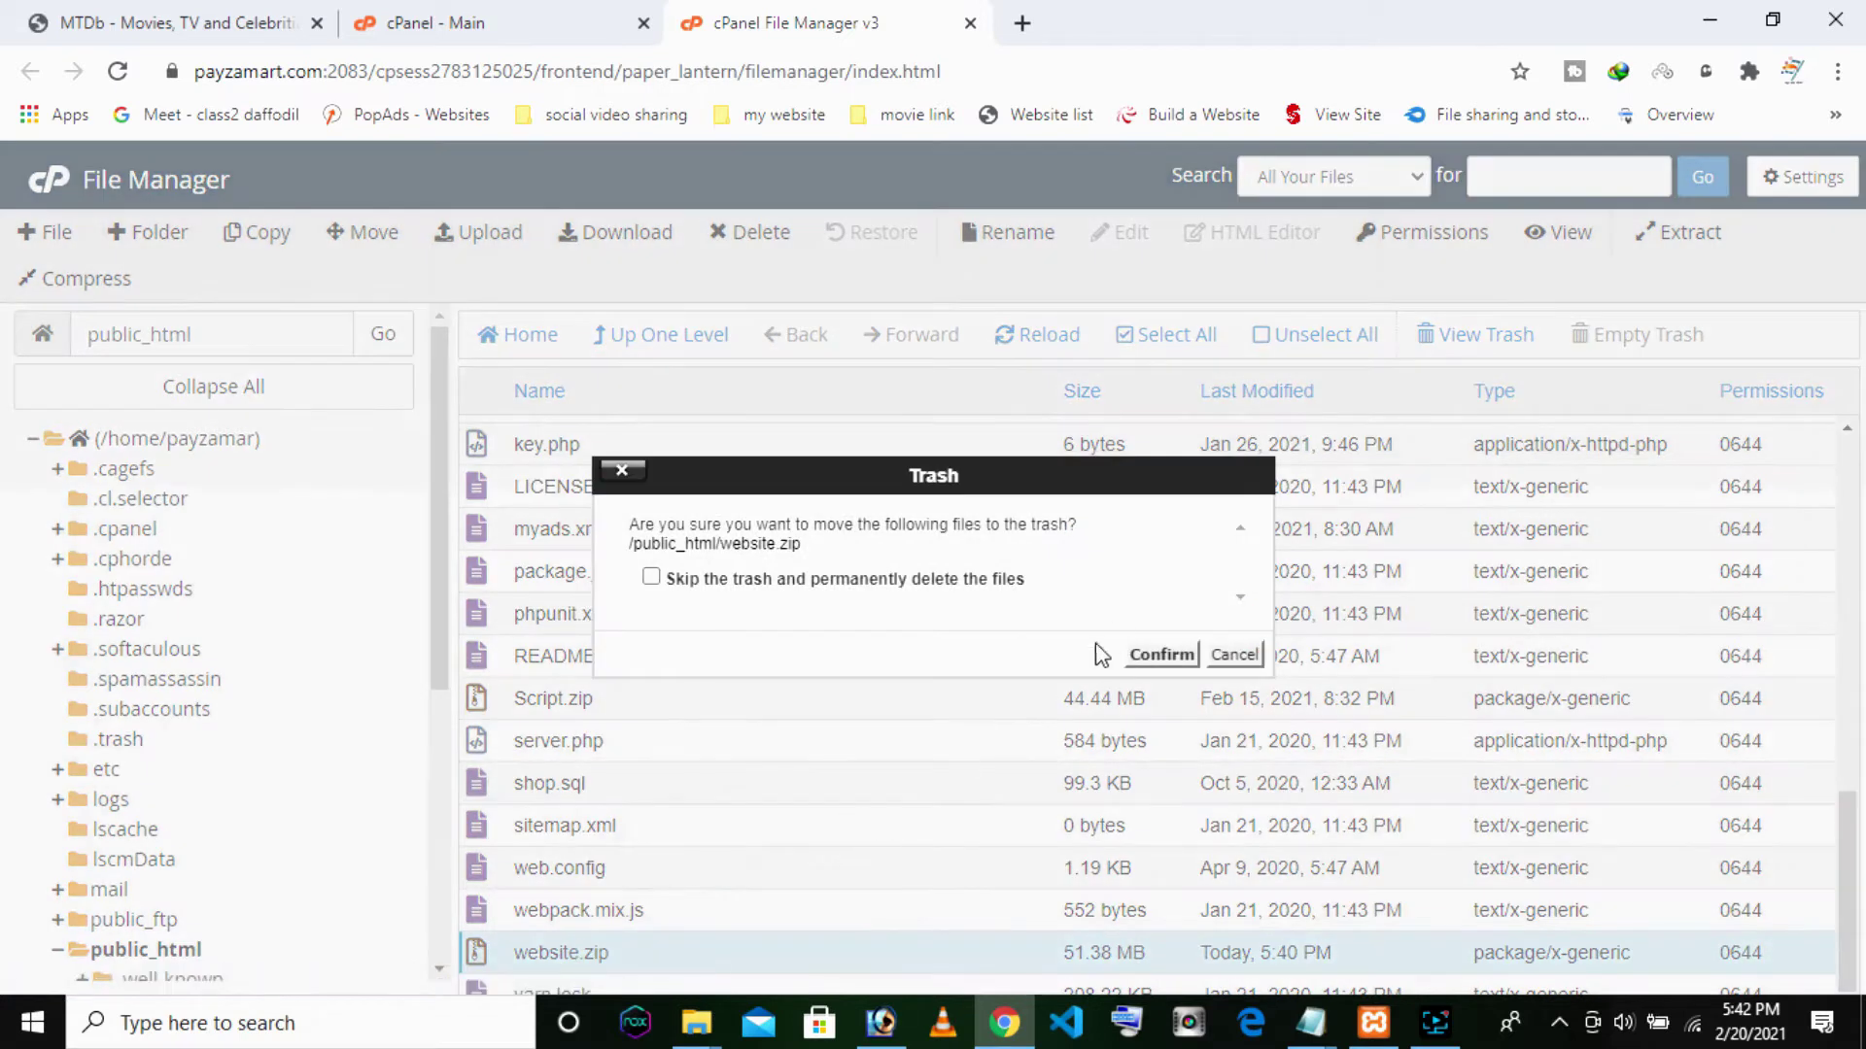
left_click(841, 582)
left_click(1162, 654)
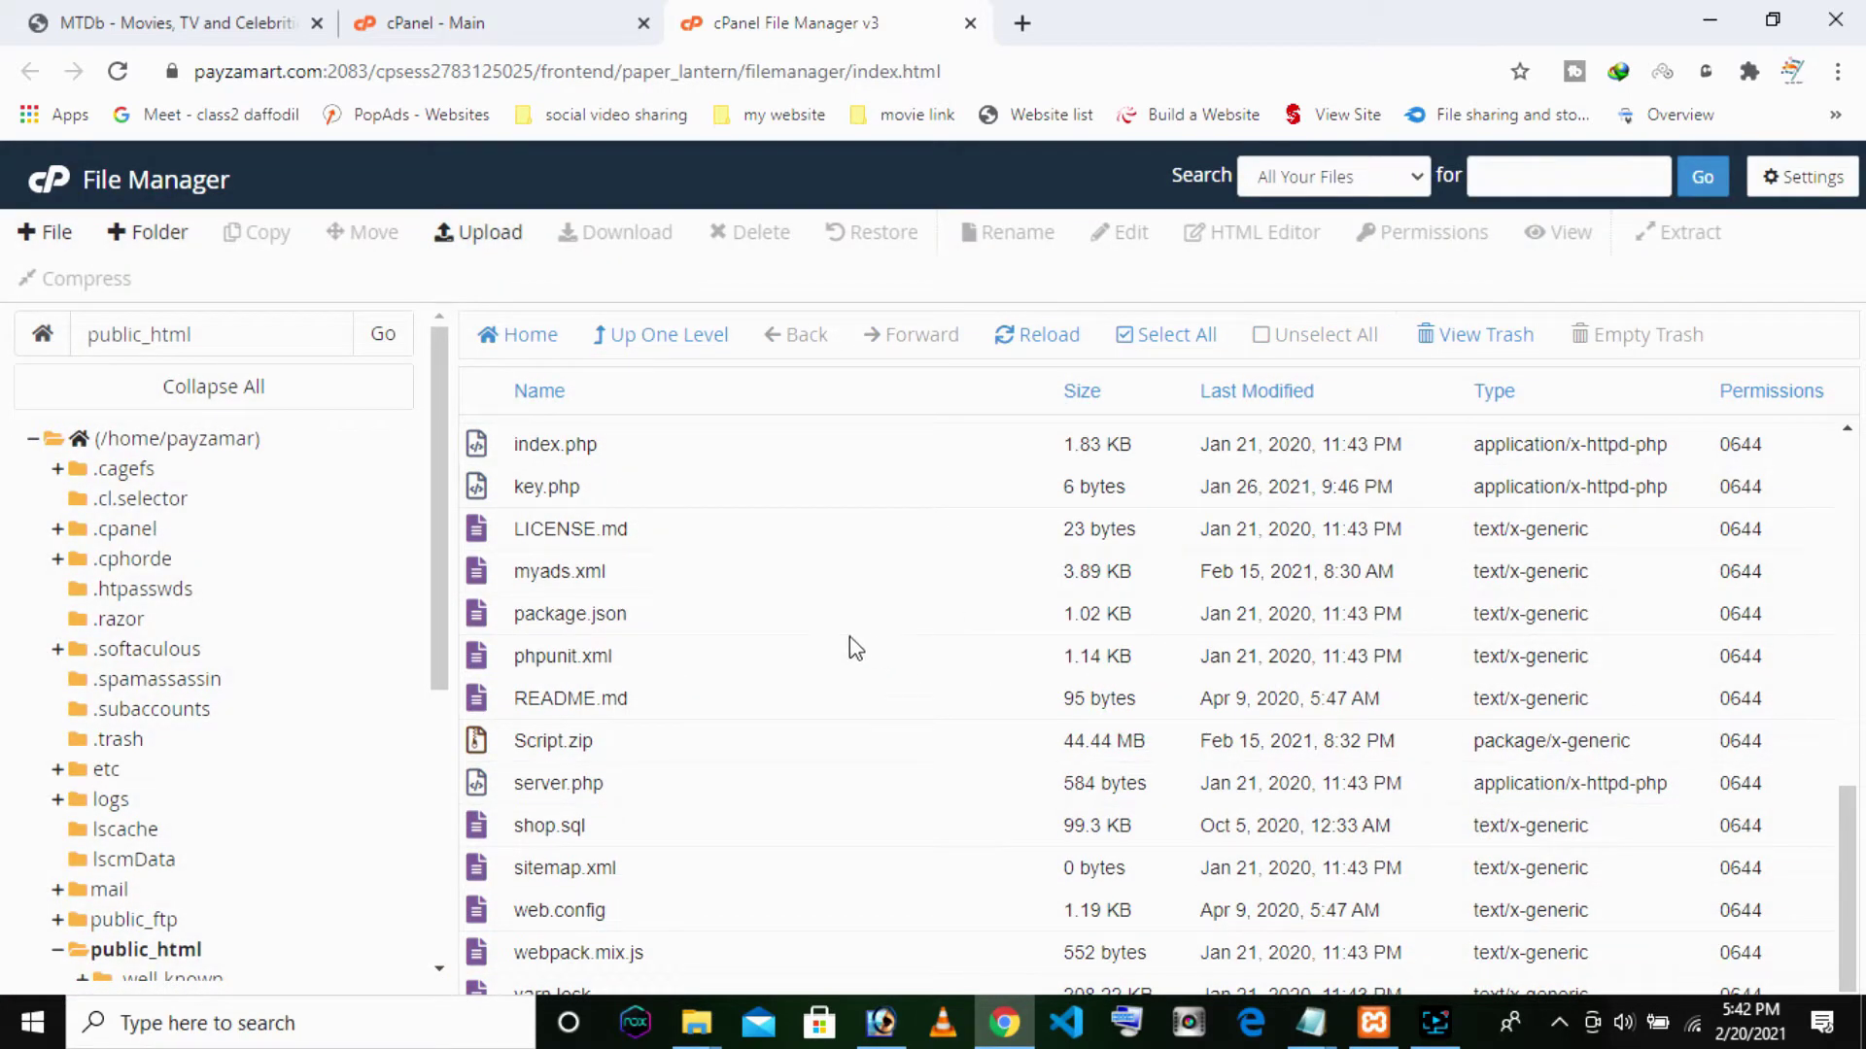
Refresh public_html, select the website folder, and open a new browser tab
scroll(850, 638, "up", 10)
left_click(1063, 354)
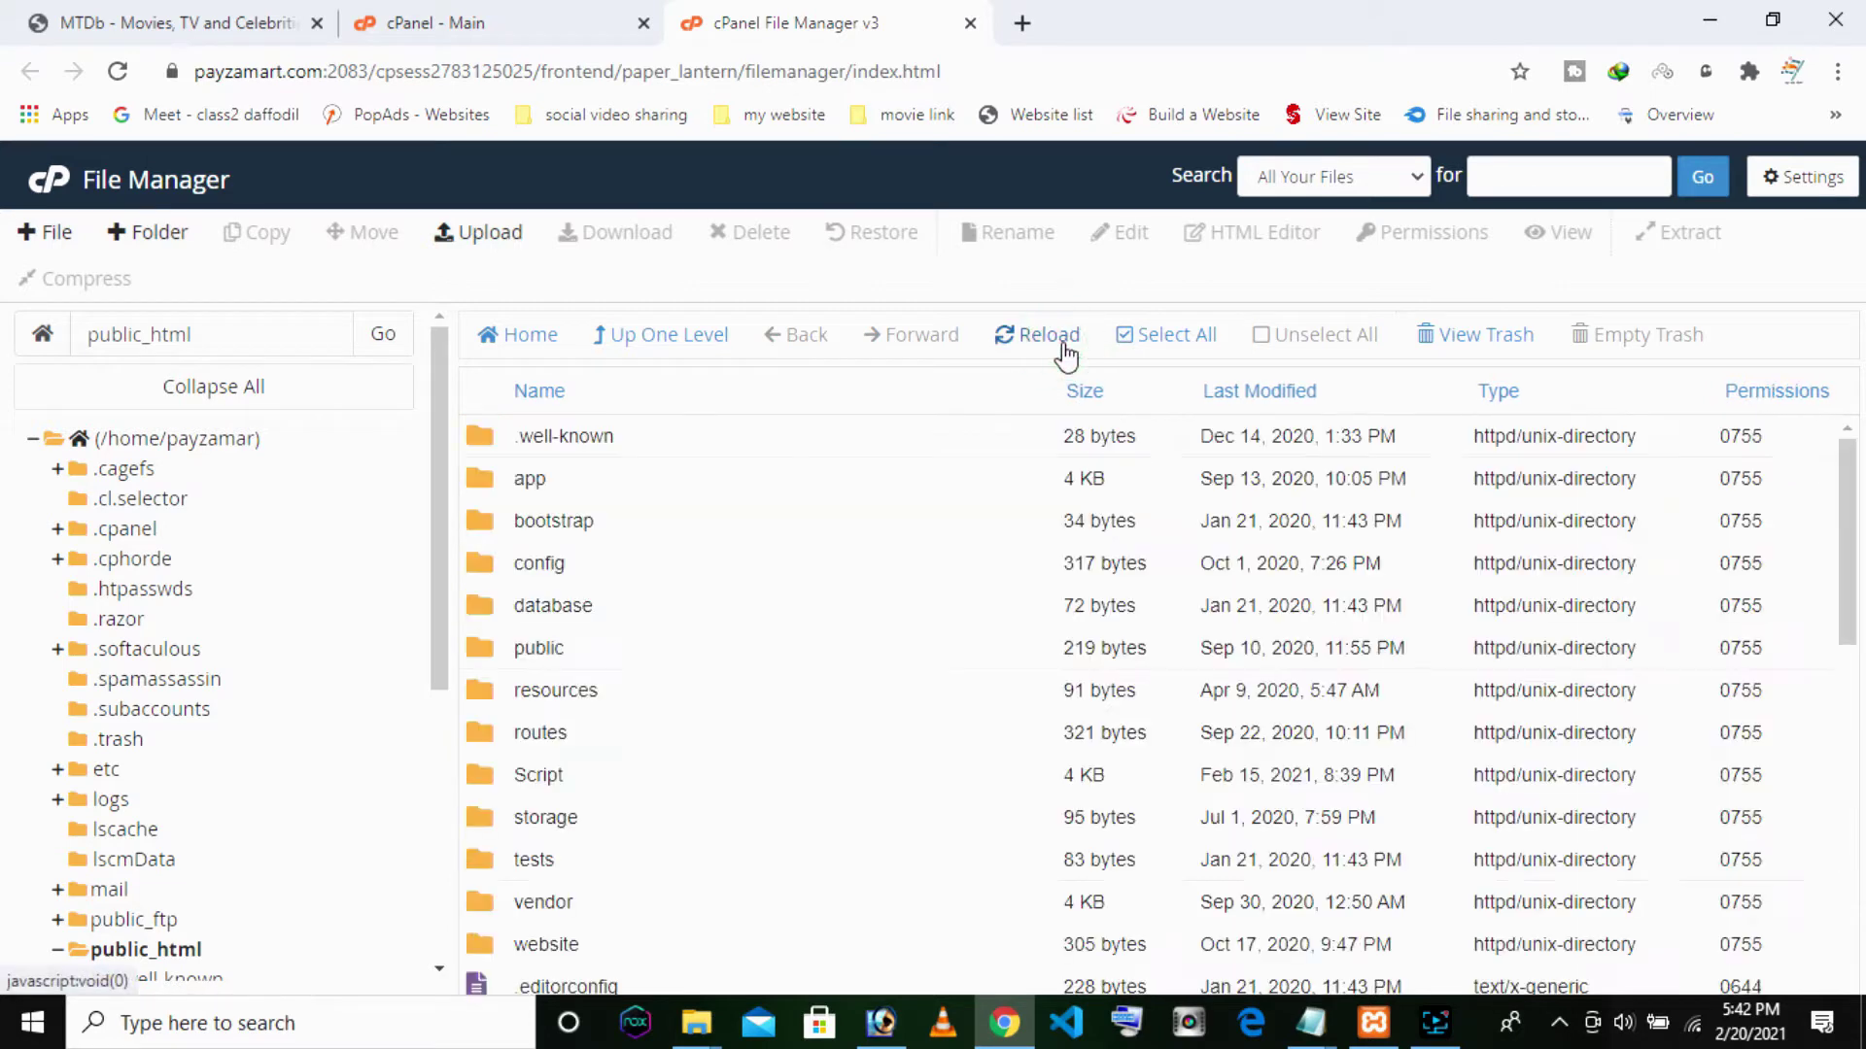
scroll(776, 651, "down", 3)
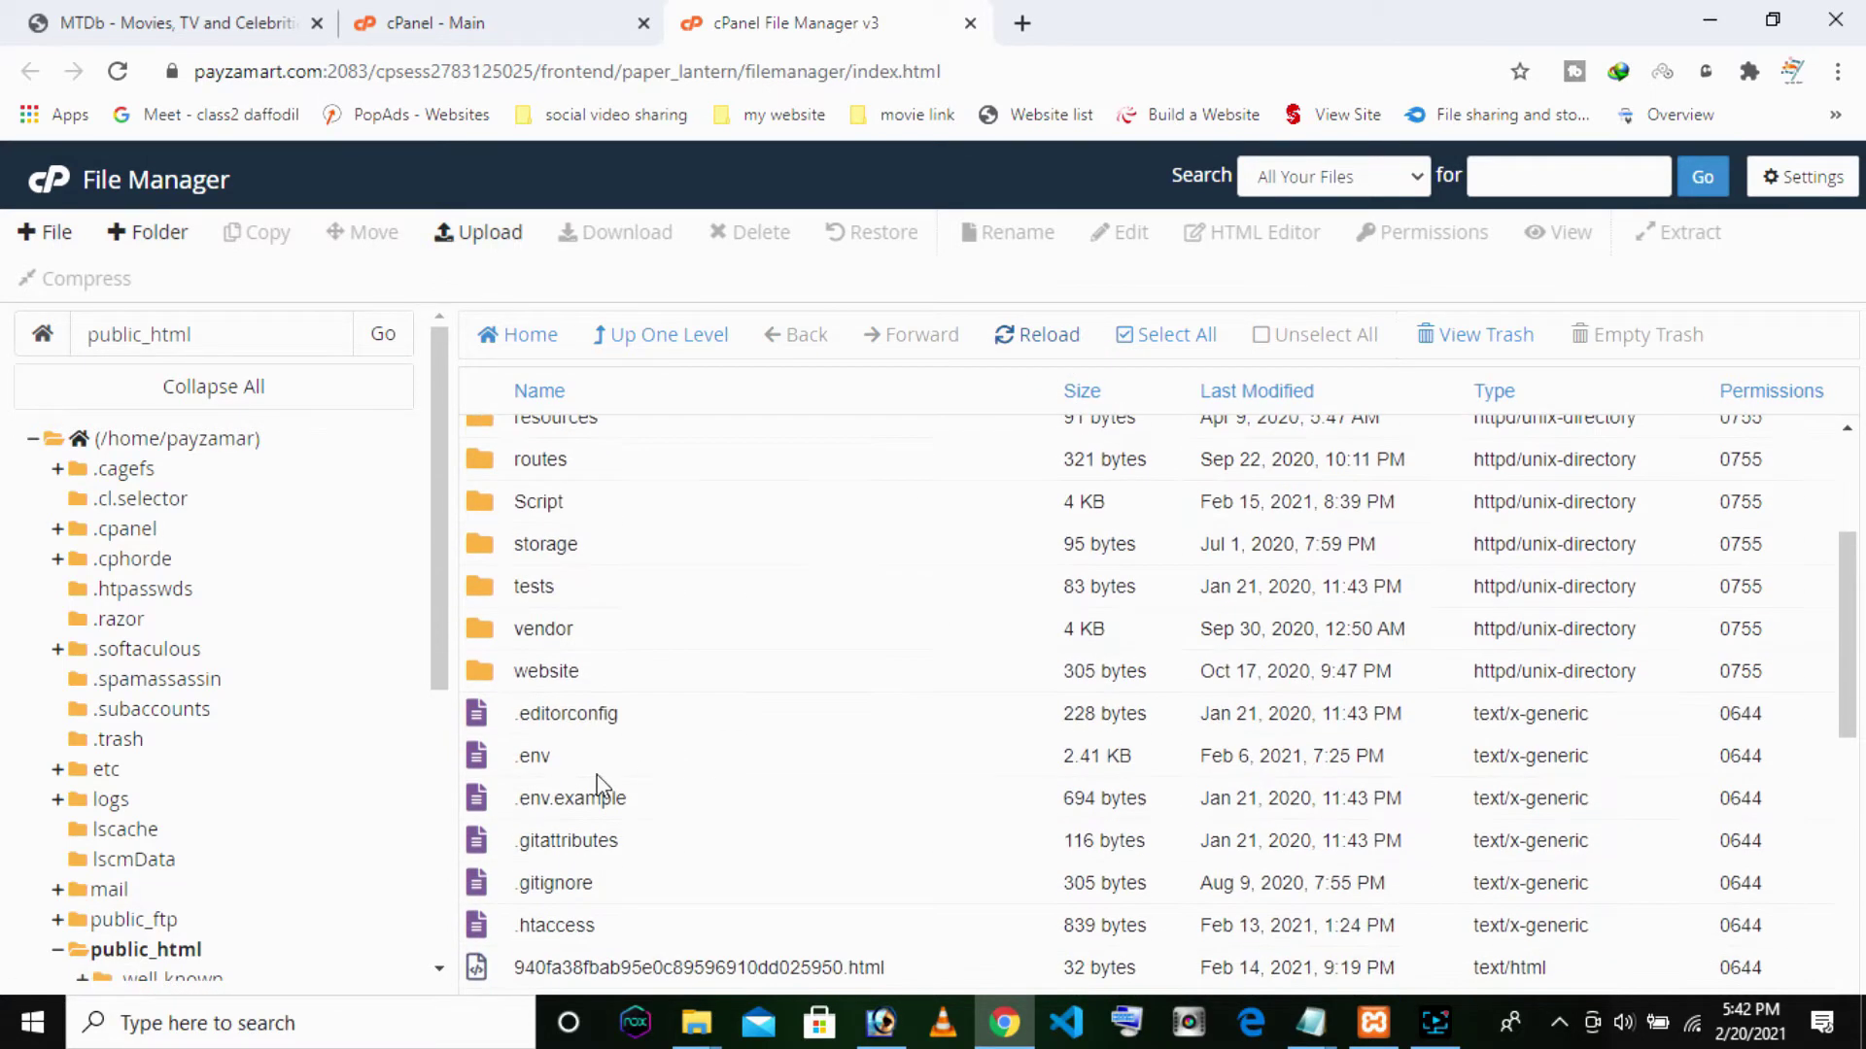
left_click(583, 669)
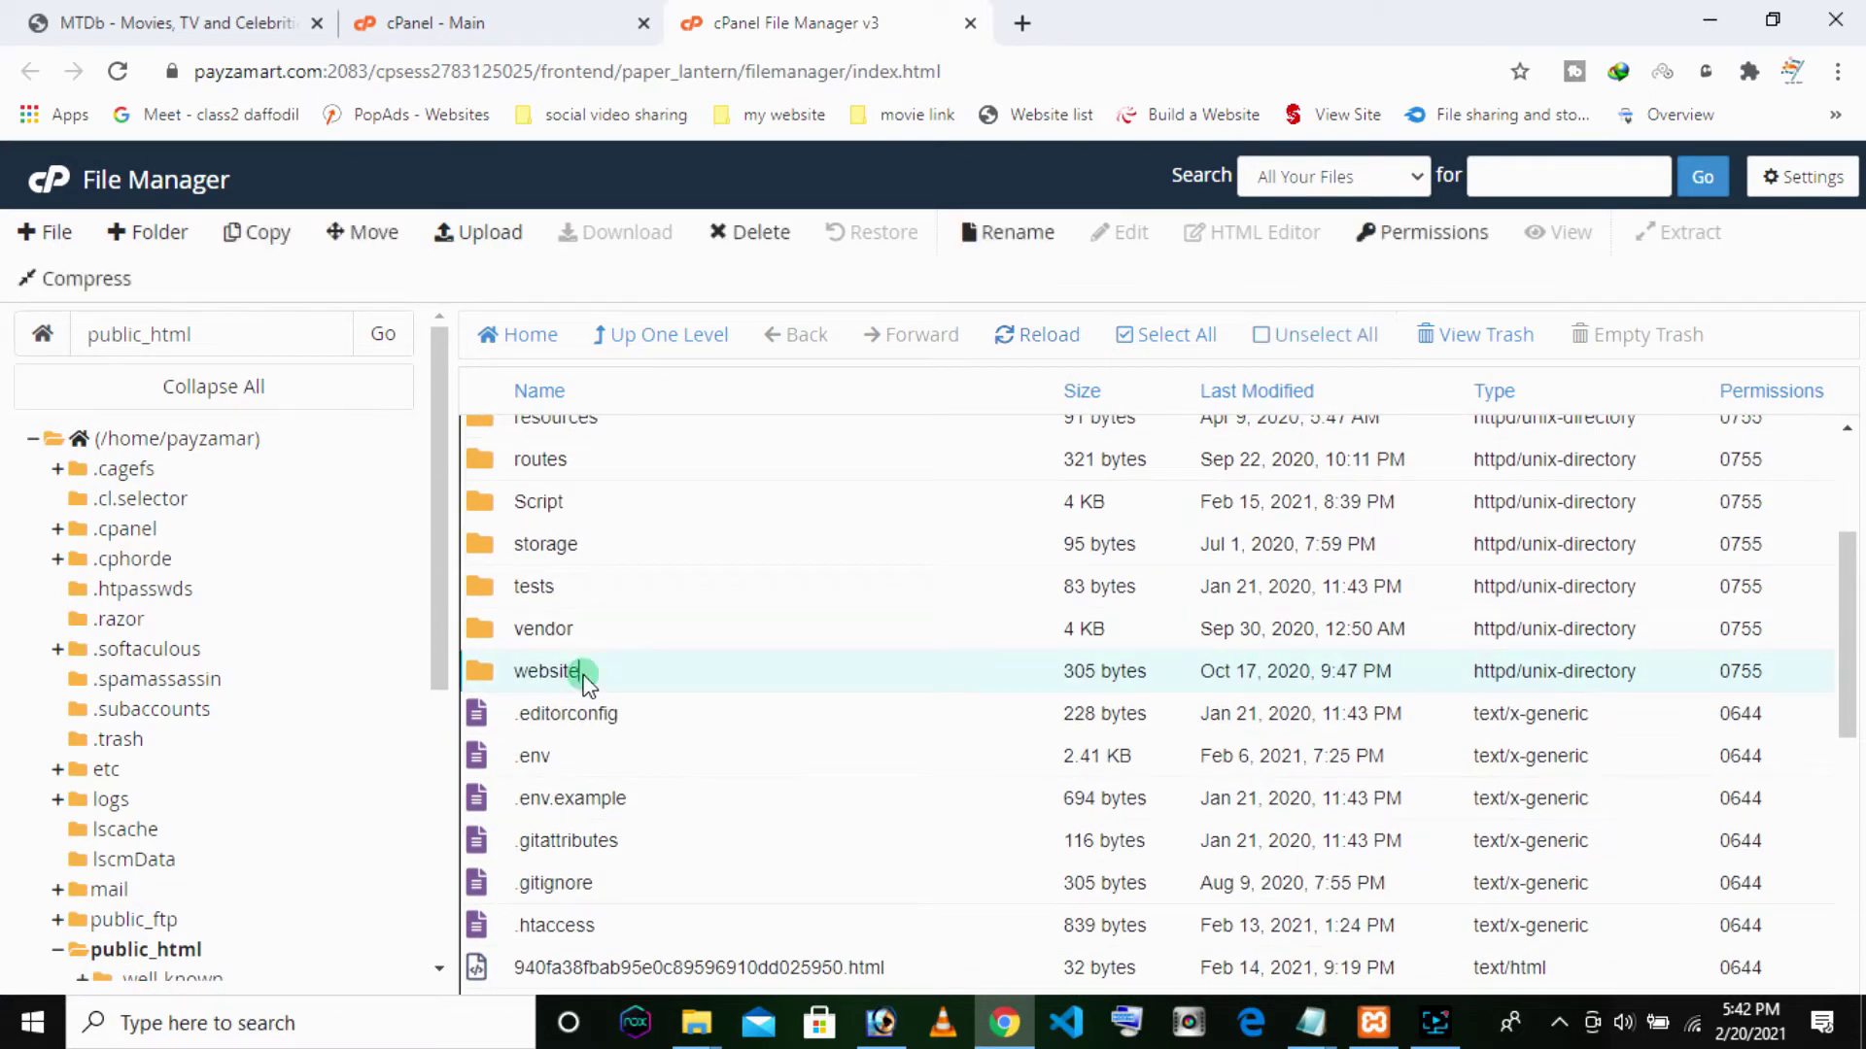
left_click(1020, 26)
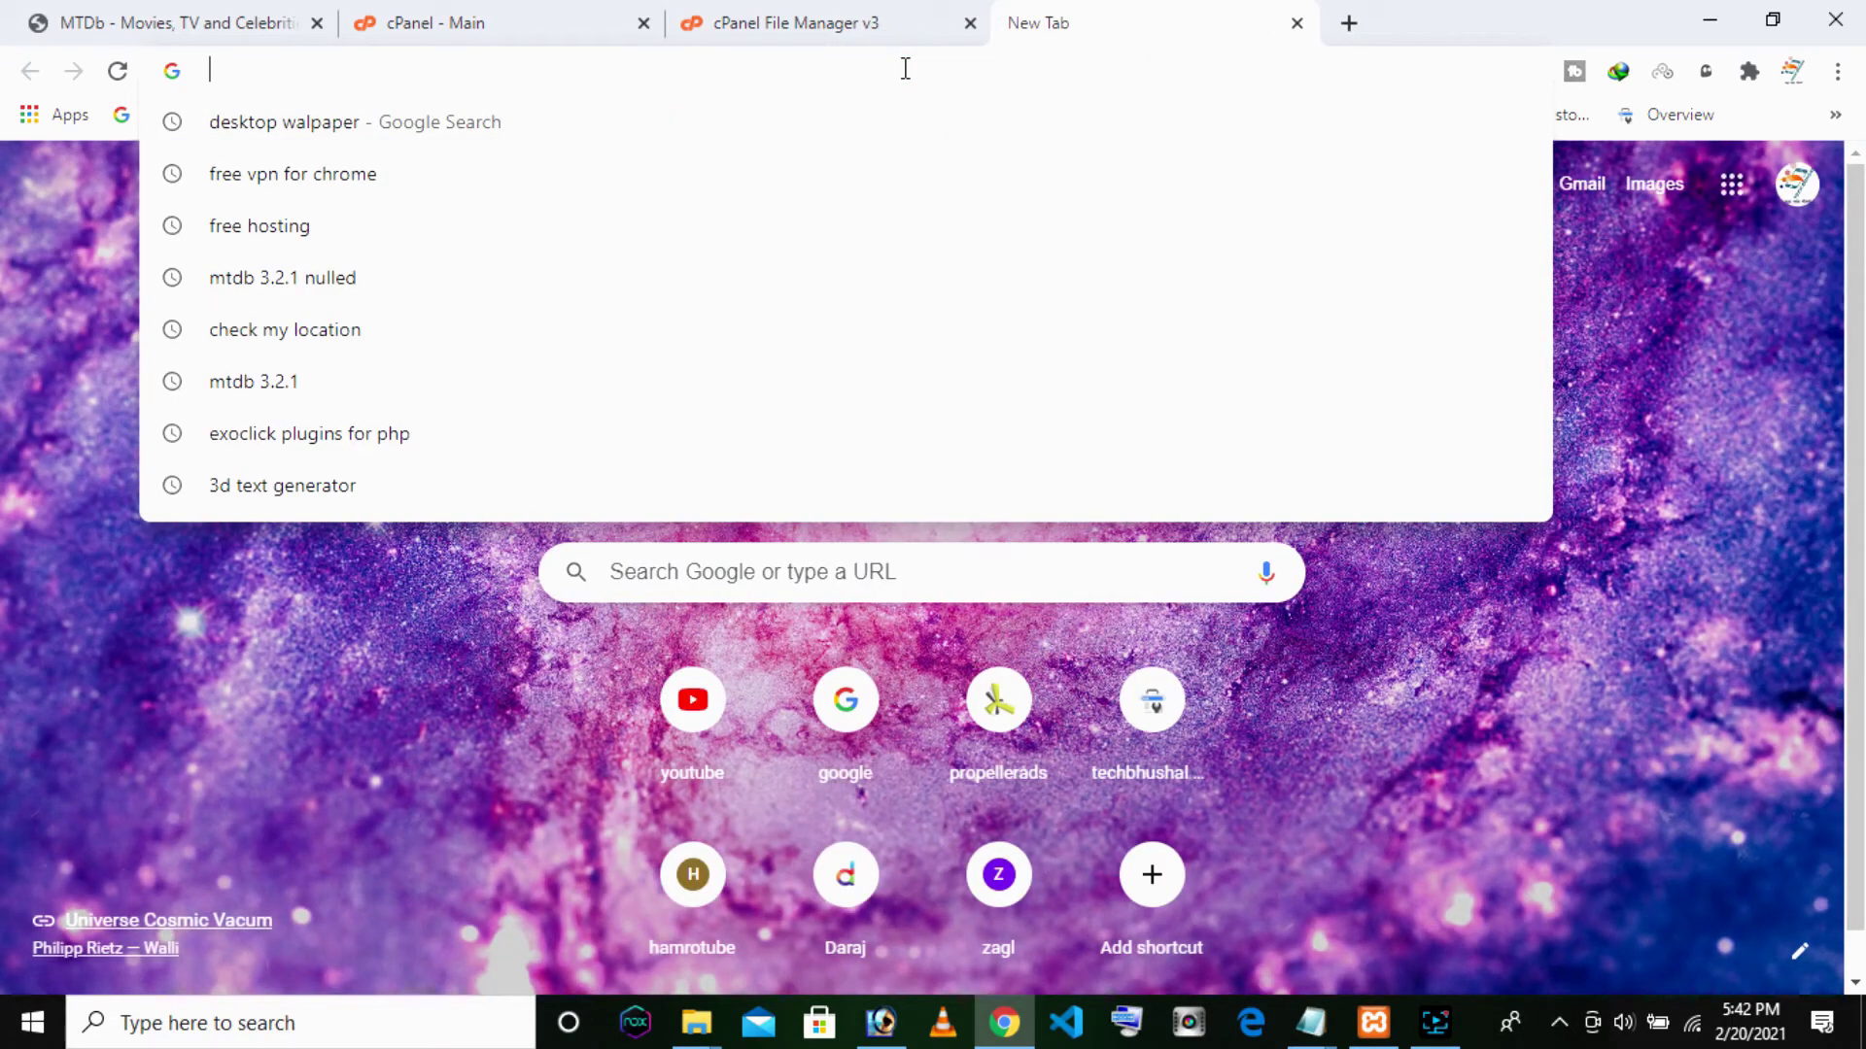
Load payzamart.com/website in the new tab to start the MTDB installer
type("pay")
key("Right")
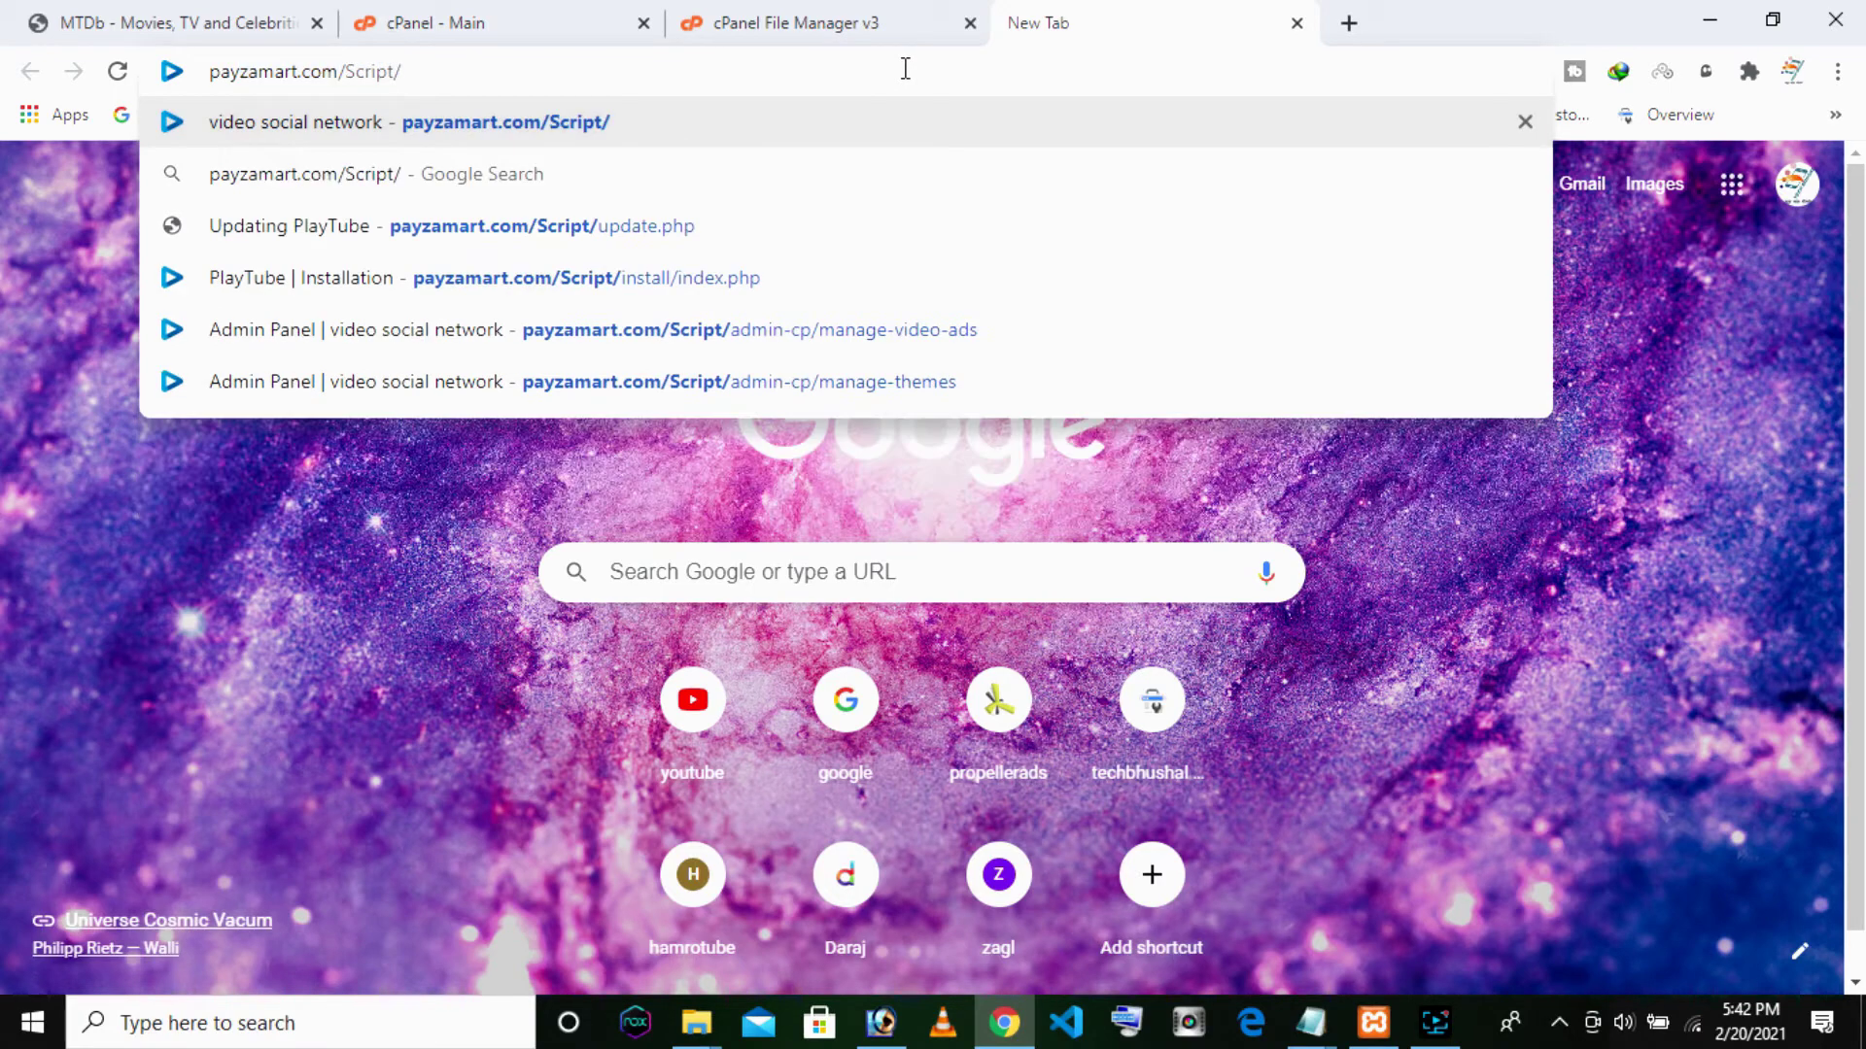
key("BackSpace")
key("BackSpace")
key("BackSpace")
key("BackSpace")
key("BackSpace")
key("BackSpace")
key("BackSpace")
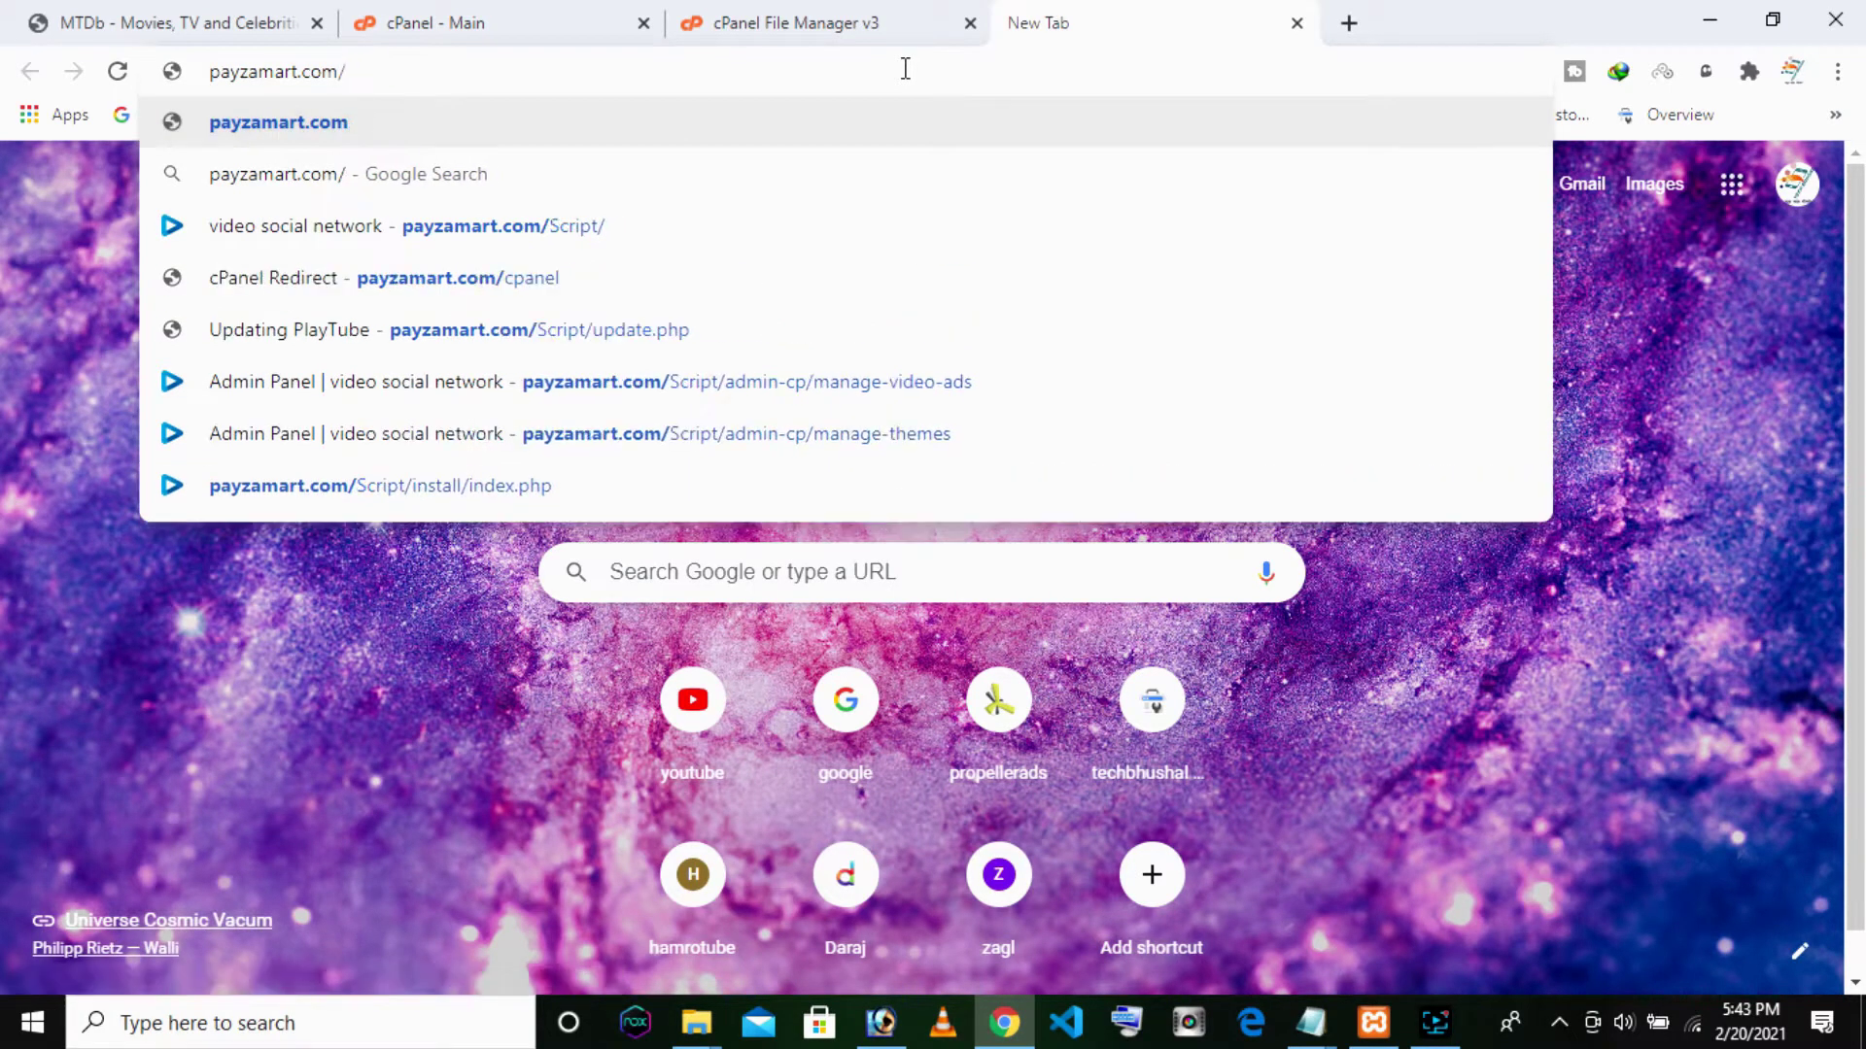
type("website")
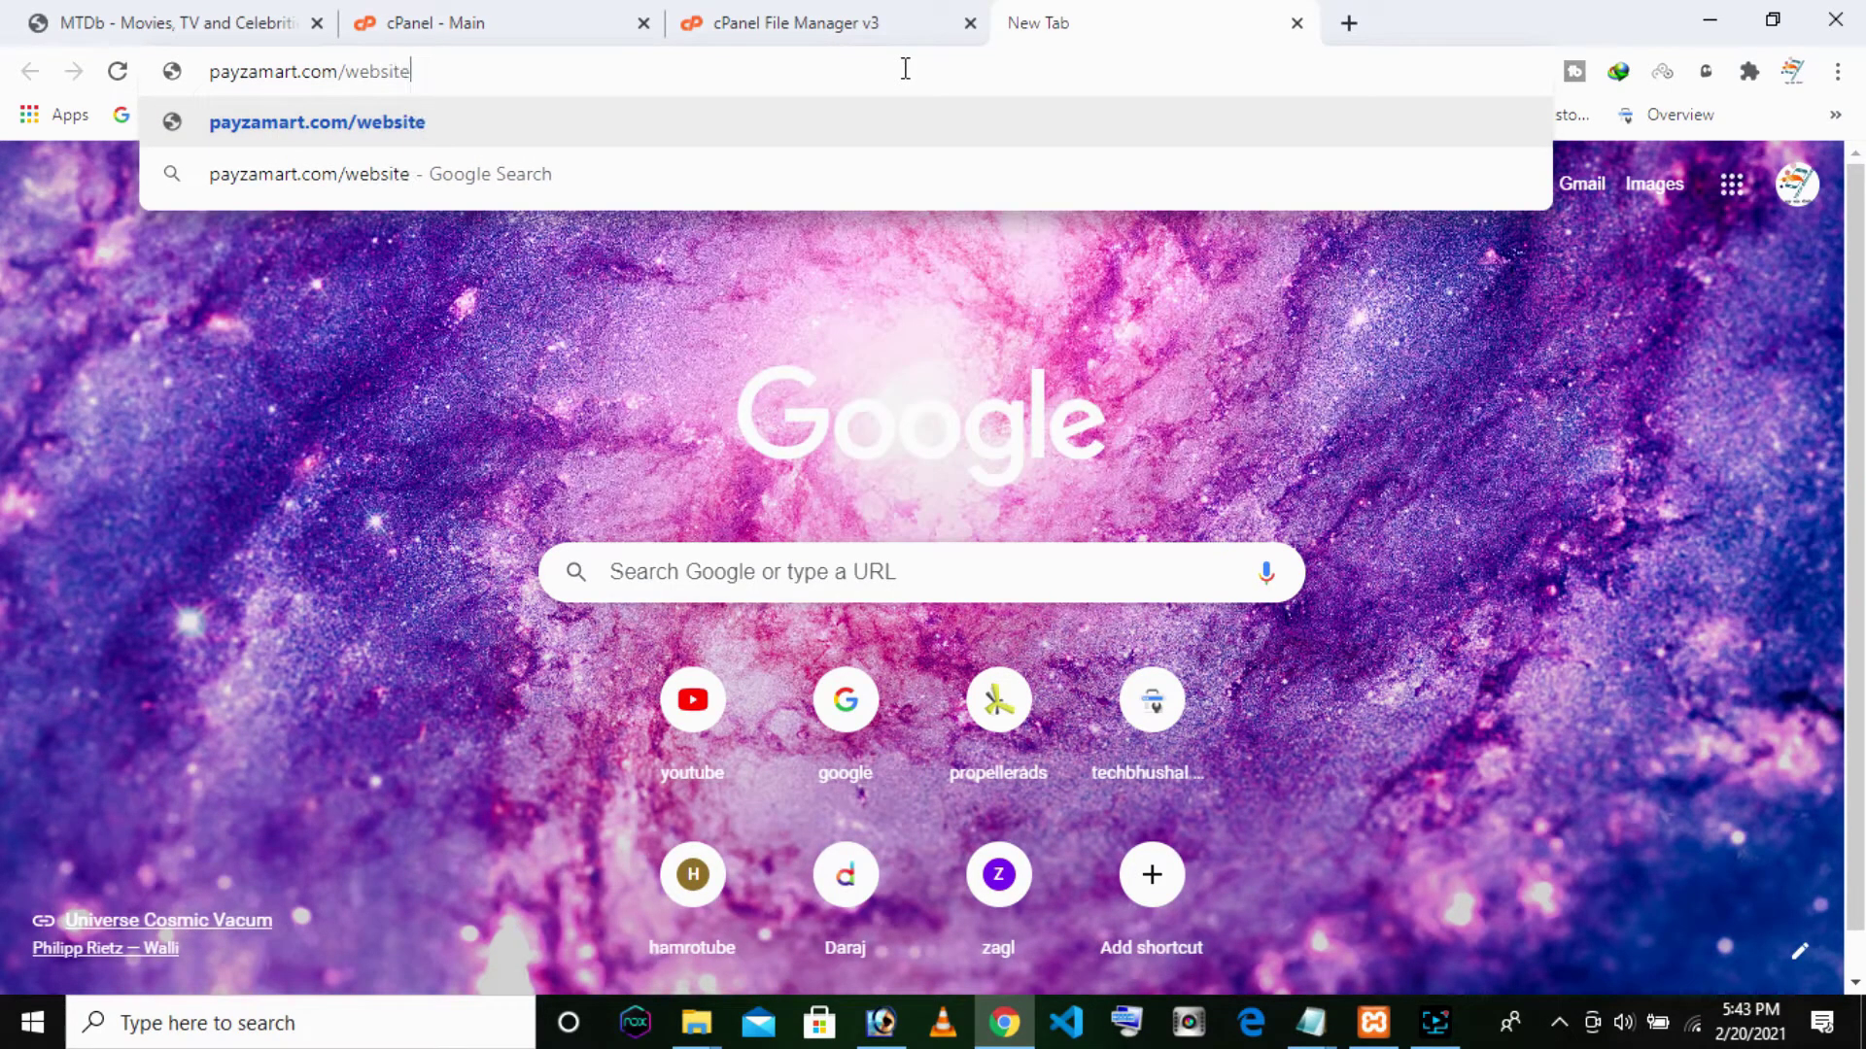
key("Return")
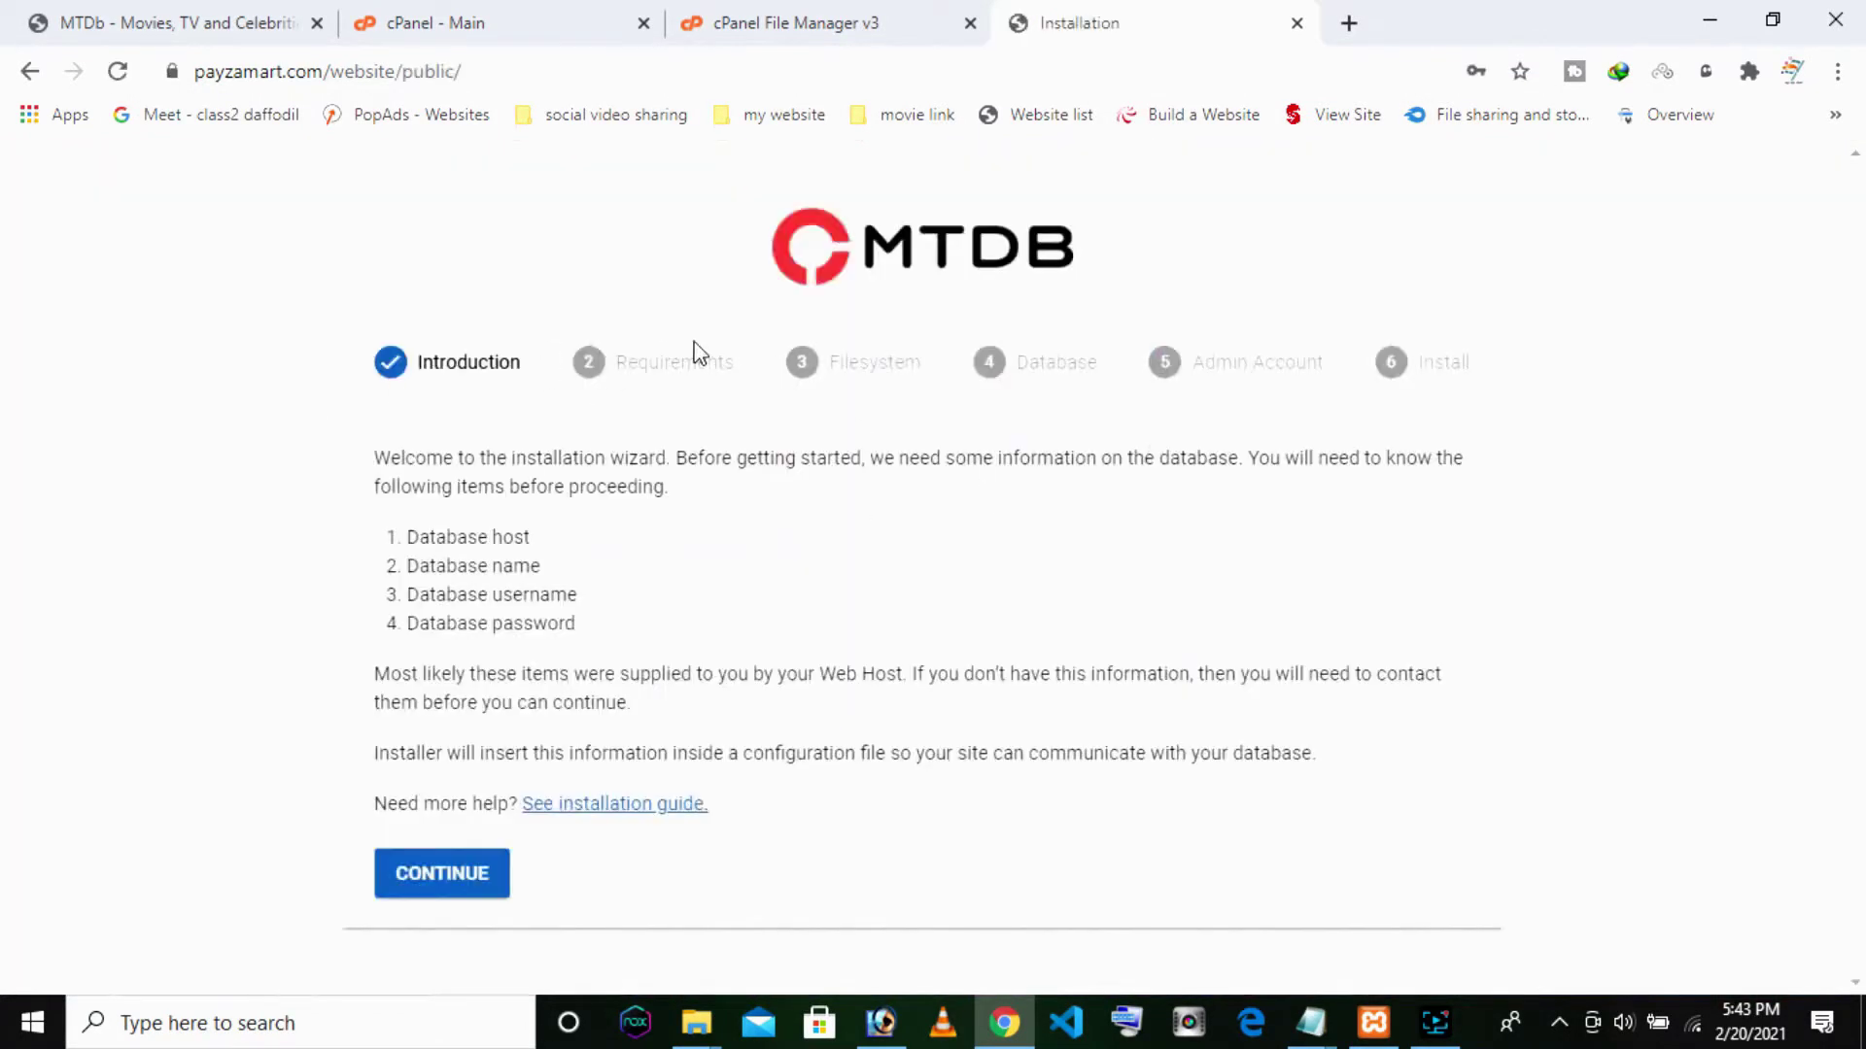
Note the installer's Database host requirement, then scroll the cPanel main page to Databases
left_click_drag(1098, 257, 813, 239)
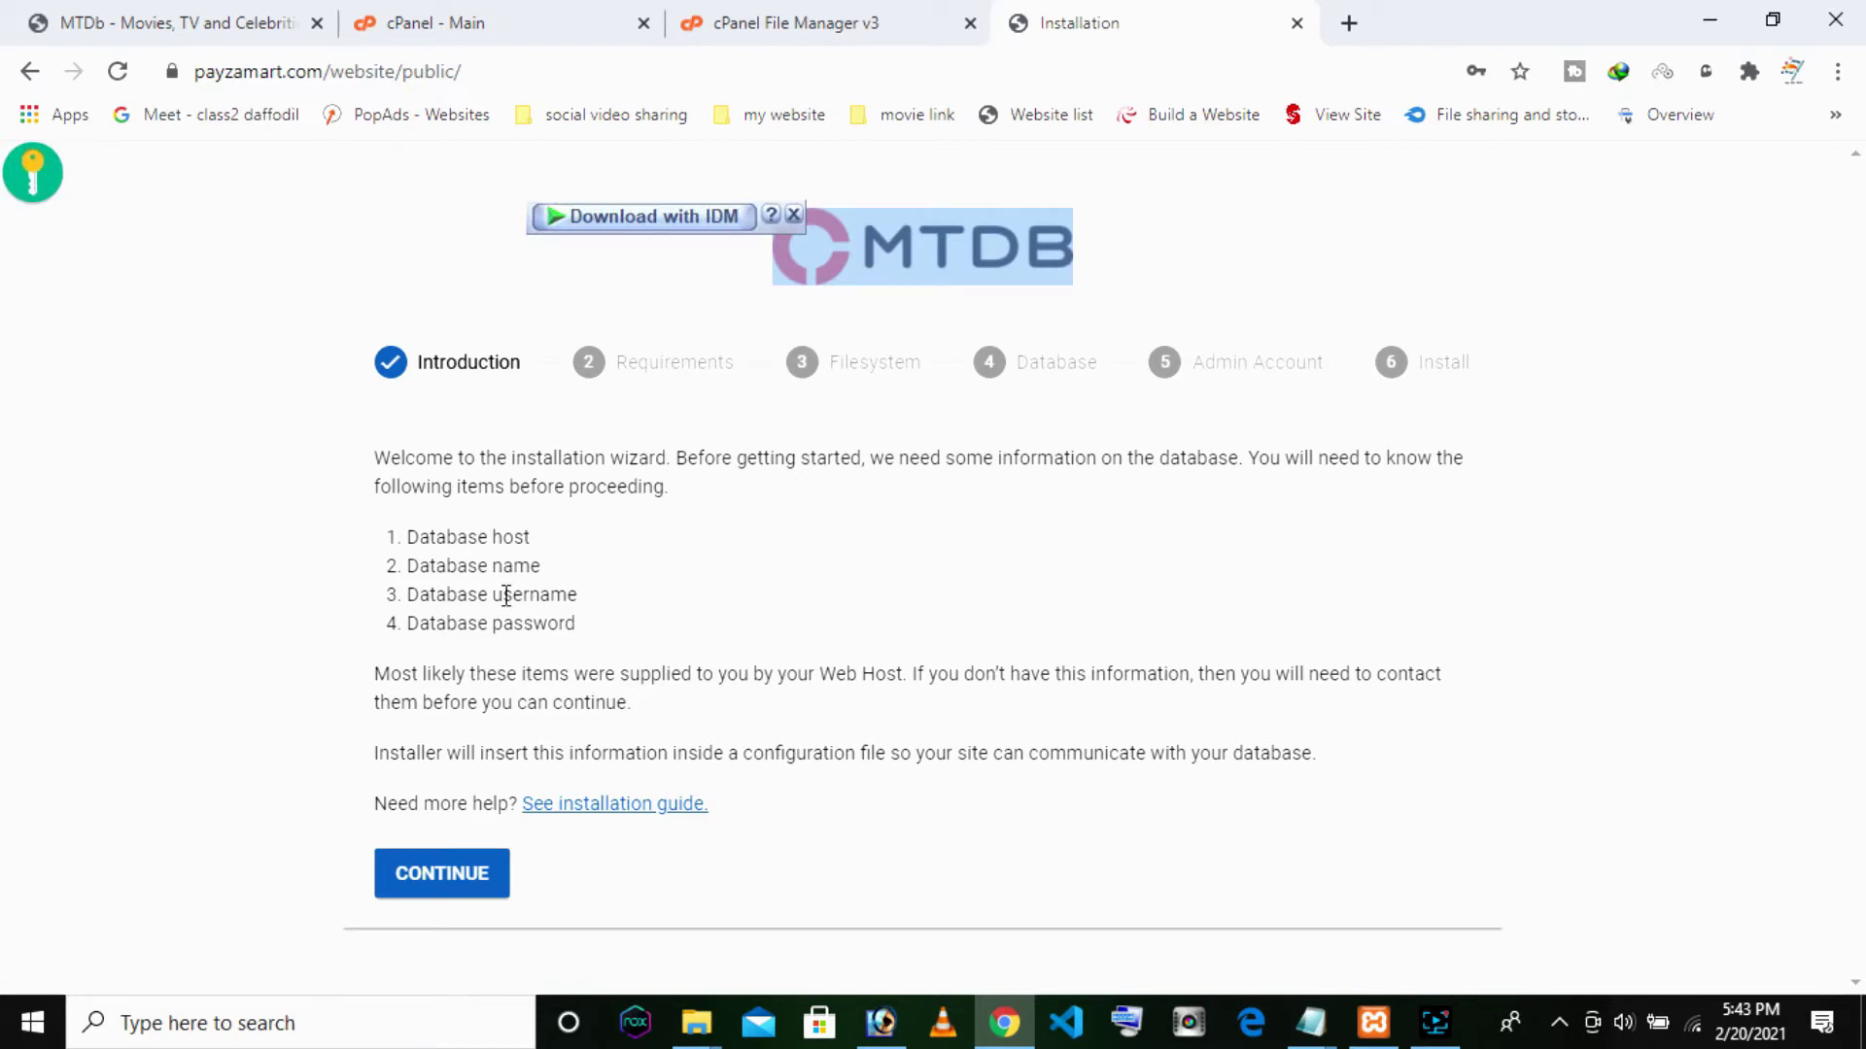
triple_click(515, 538)
left_click(470, 21)
scroll(479, 470, "down", 10)
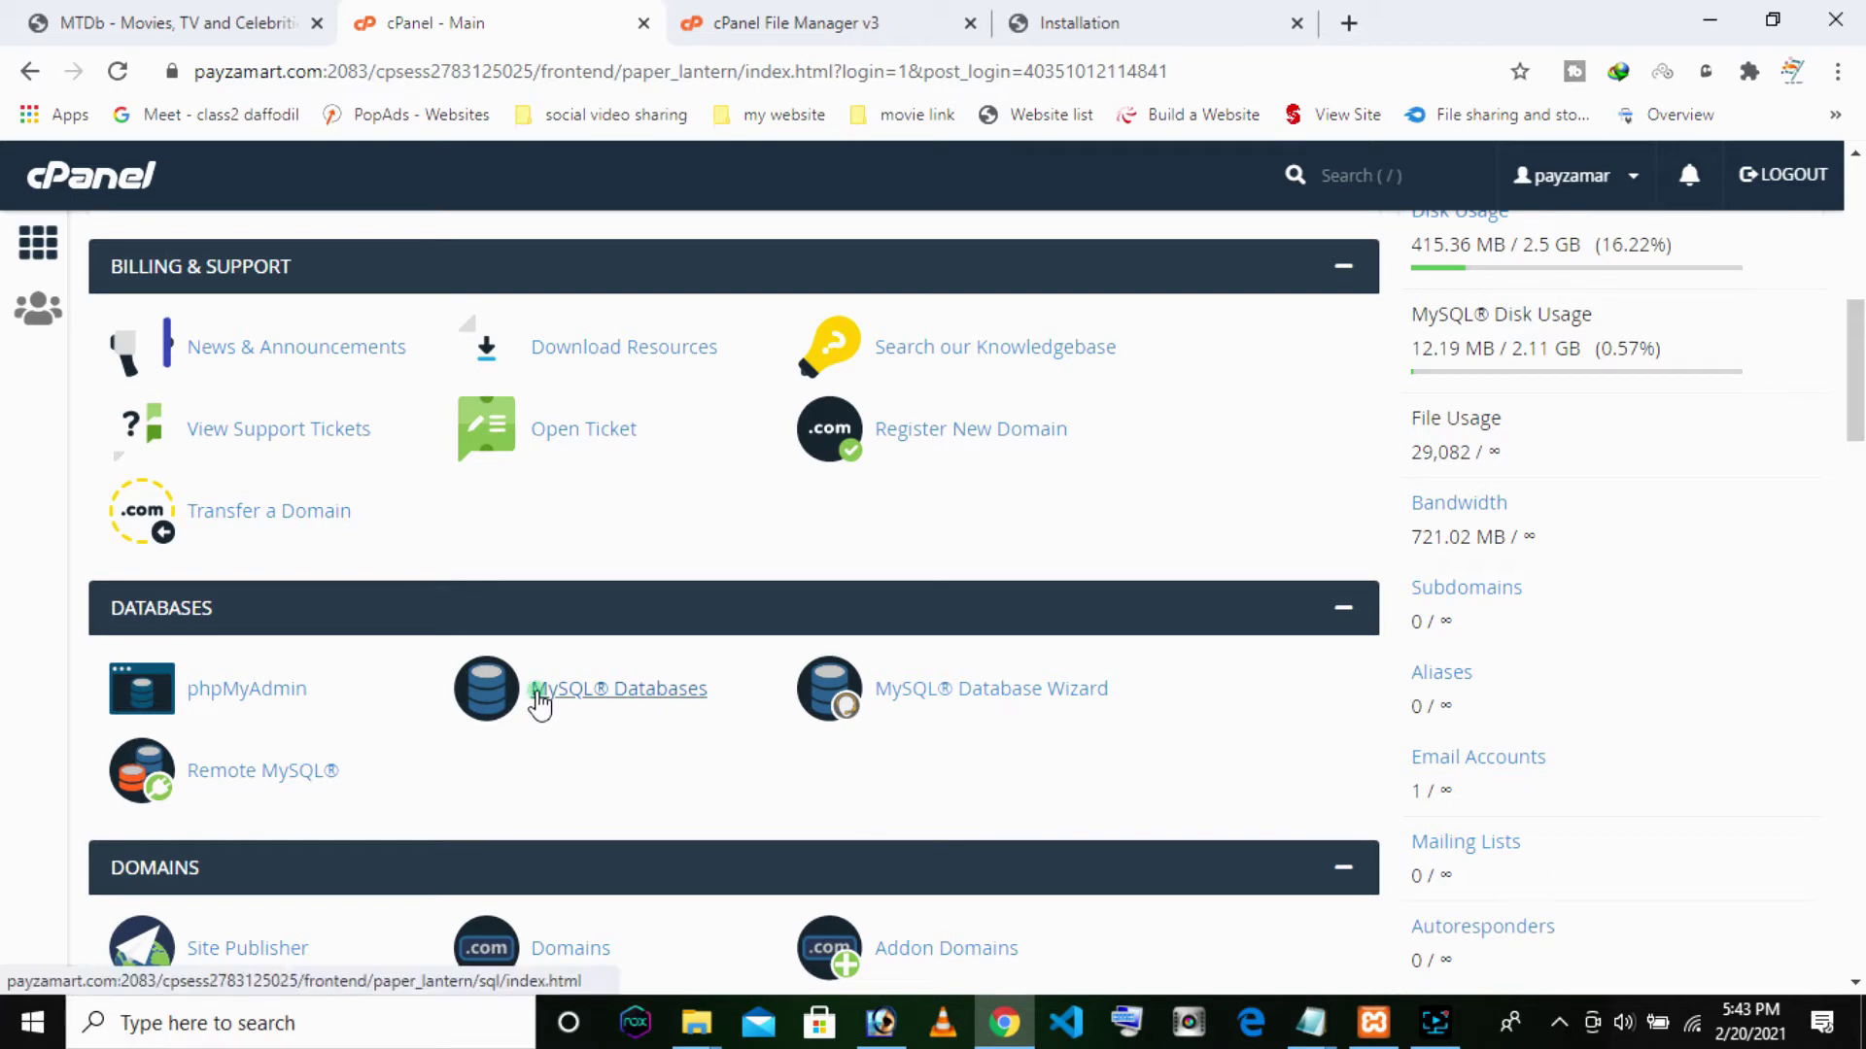
Create the database payzamar_mtdb in MySQL Databases and check it under Current Databases
left_click(536, 693)
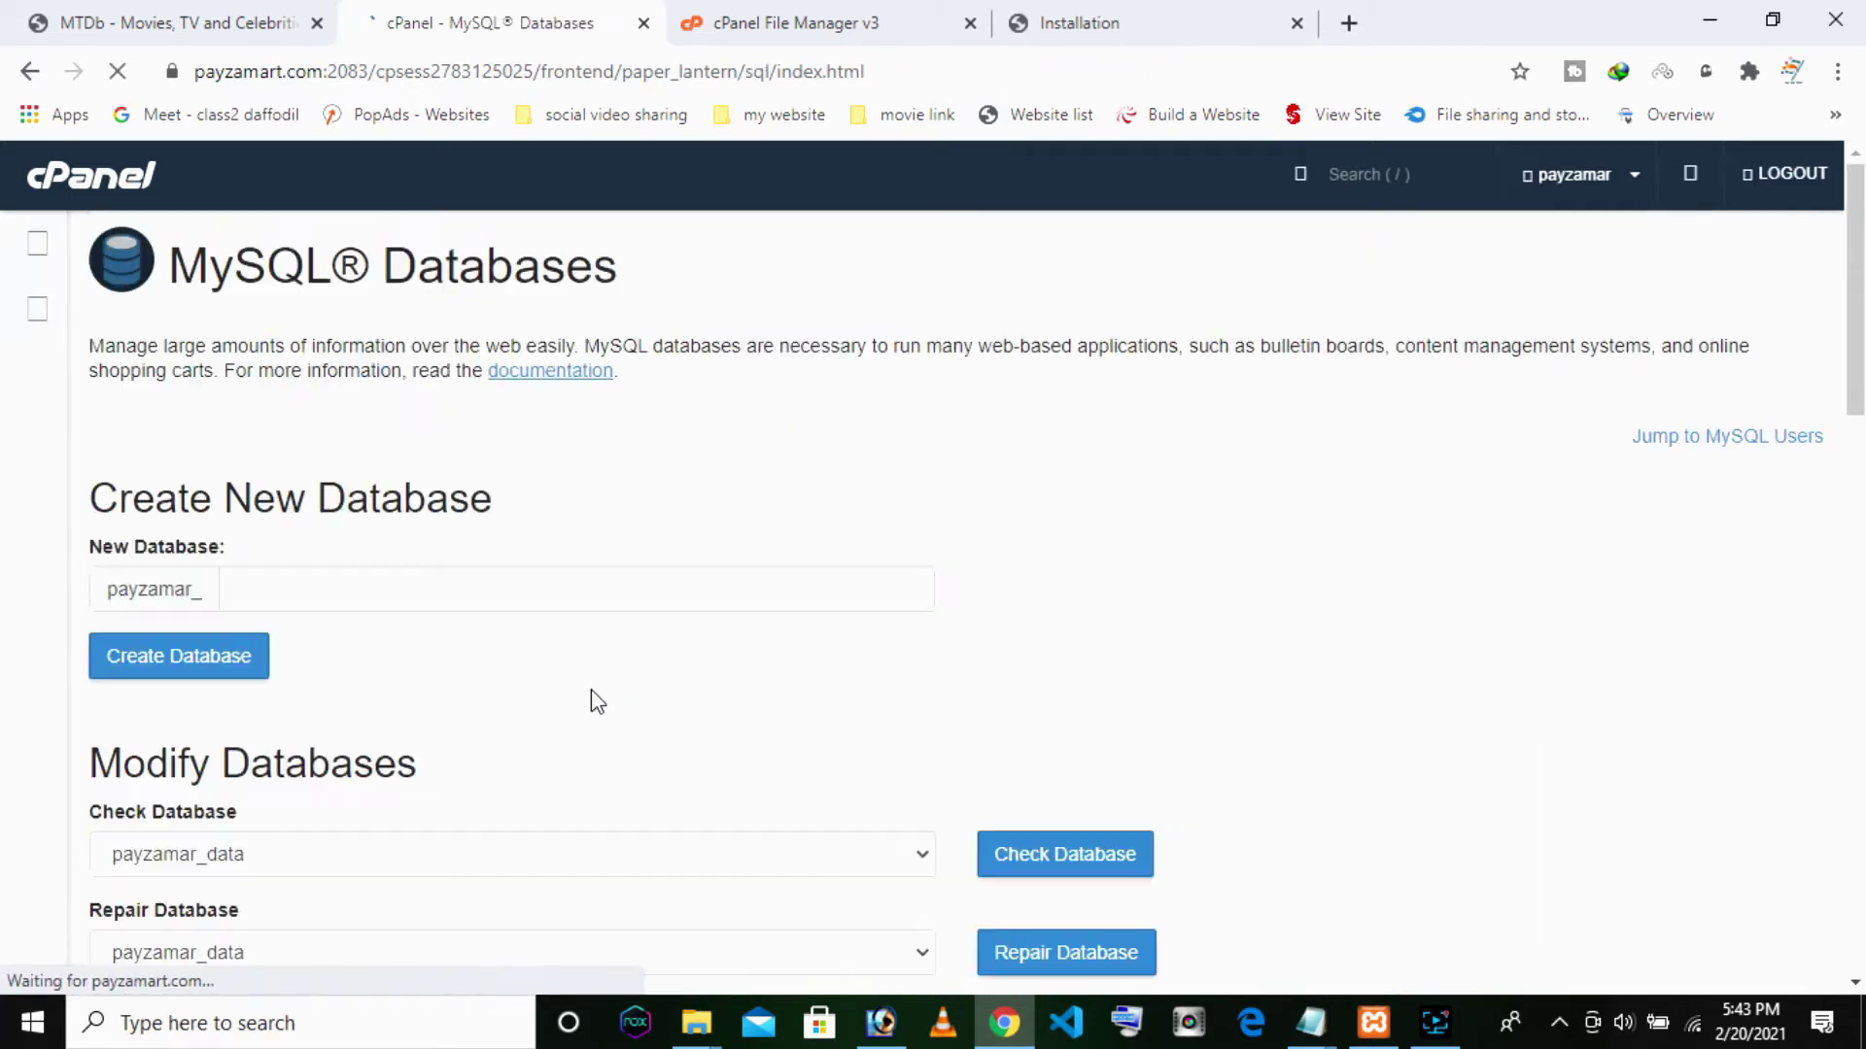
left_click(410, 590)
type("mtdb")
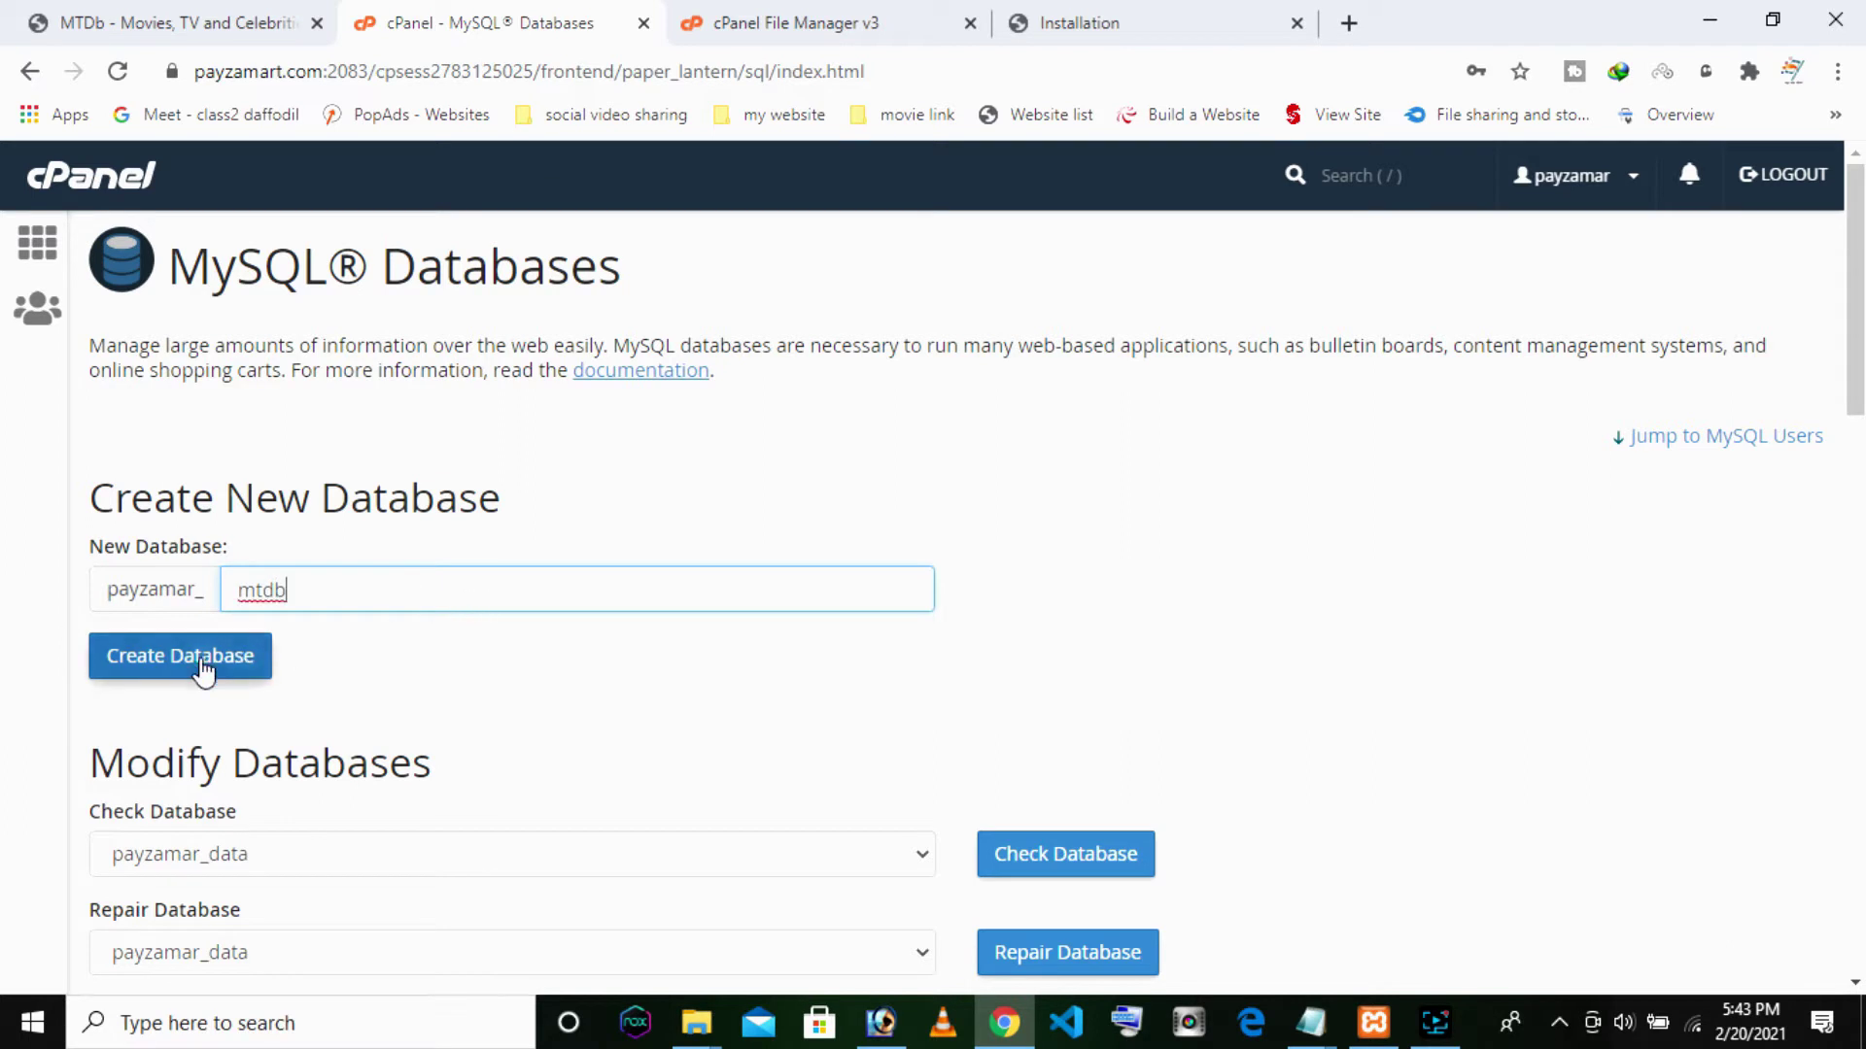
left_click(200, 657)
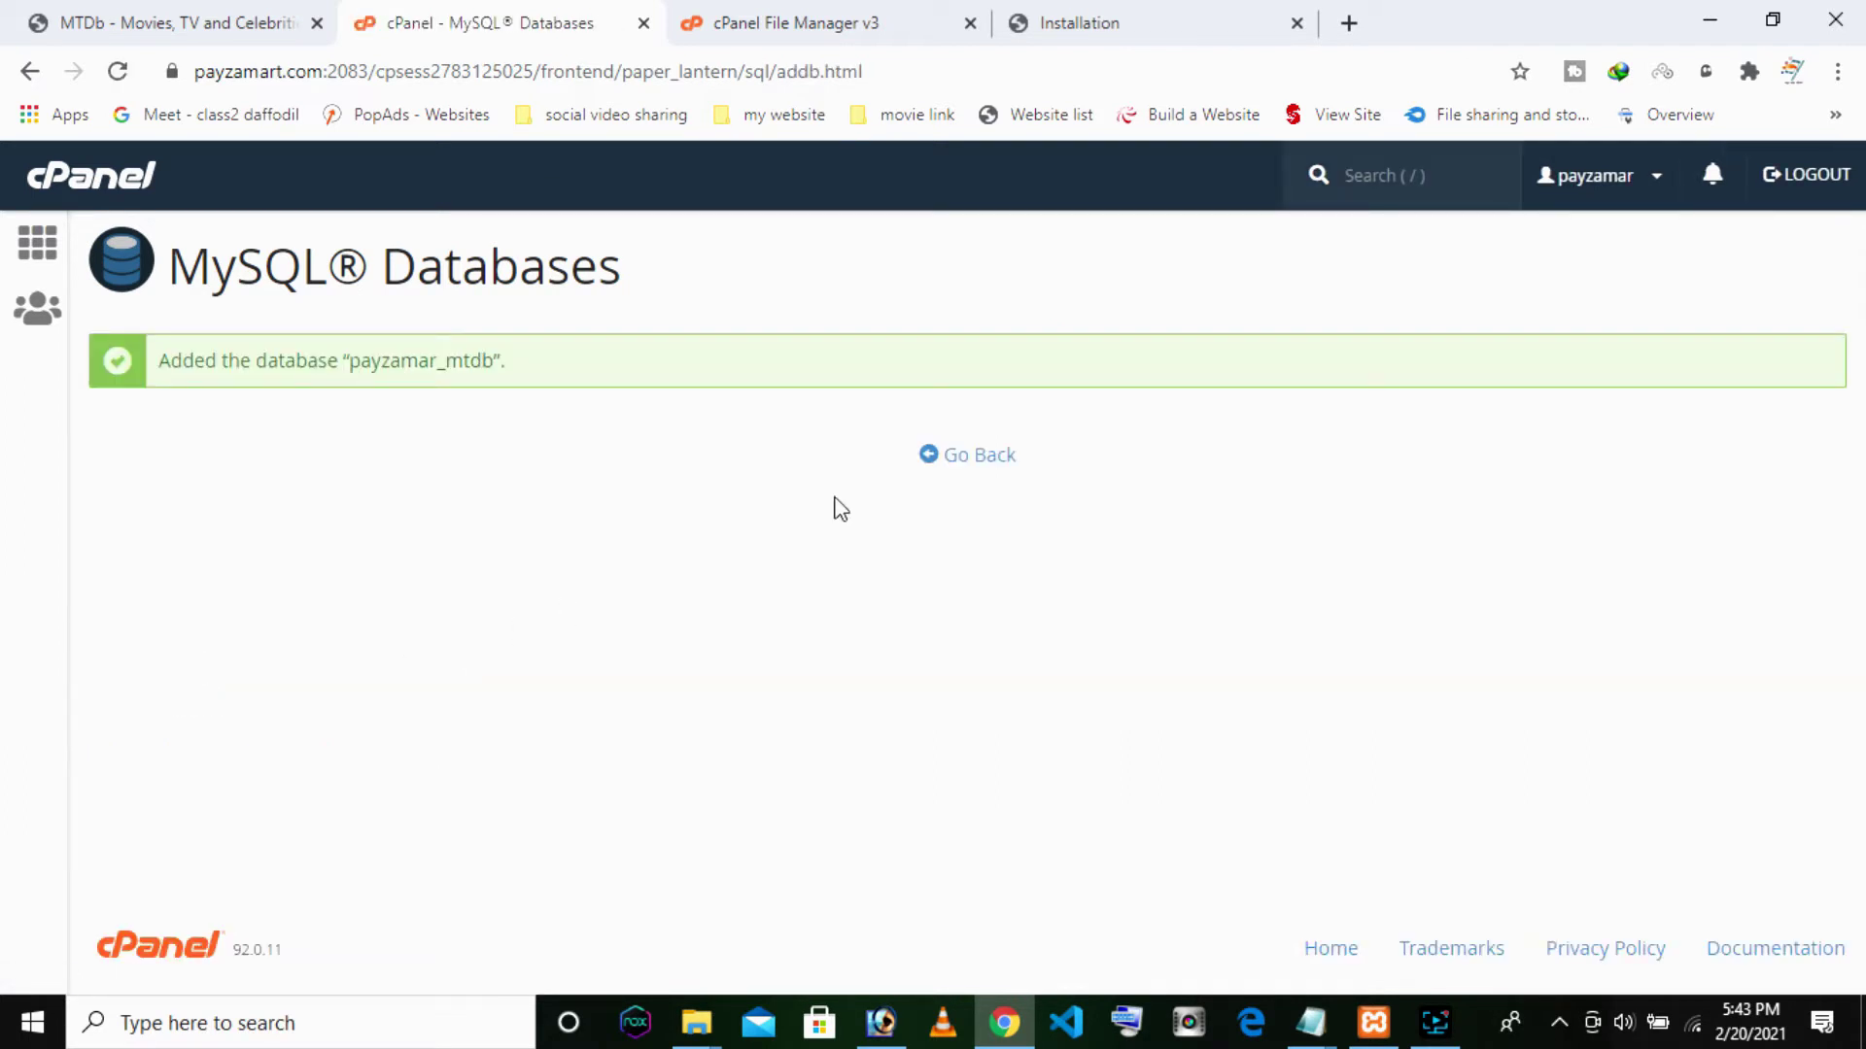
left_click(981, 457)
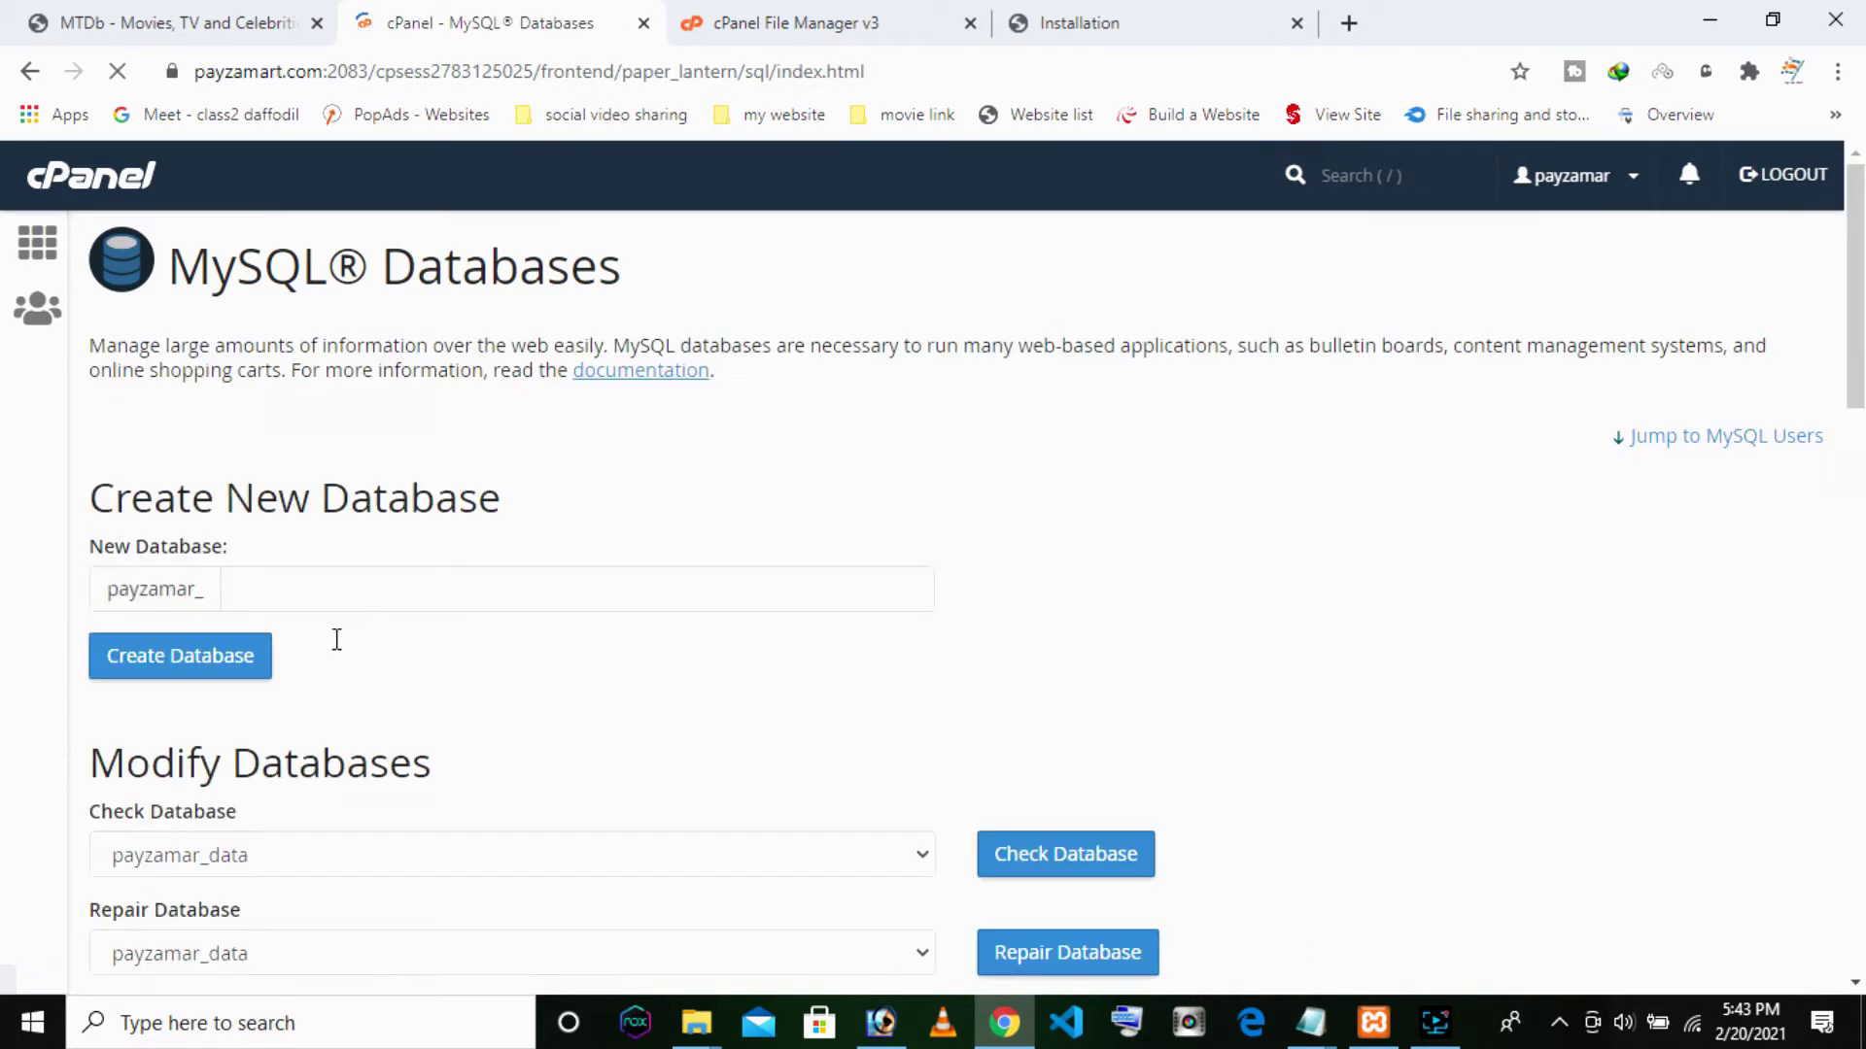
scroll(369, 420, "down", 5)
scroll(386, 499, "up", 2)
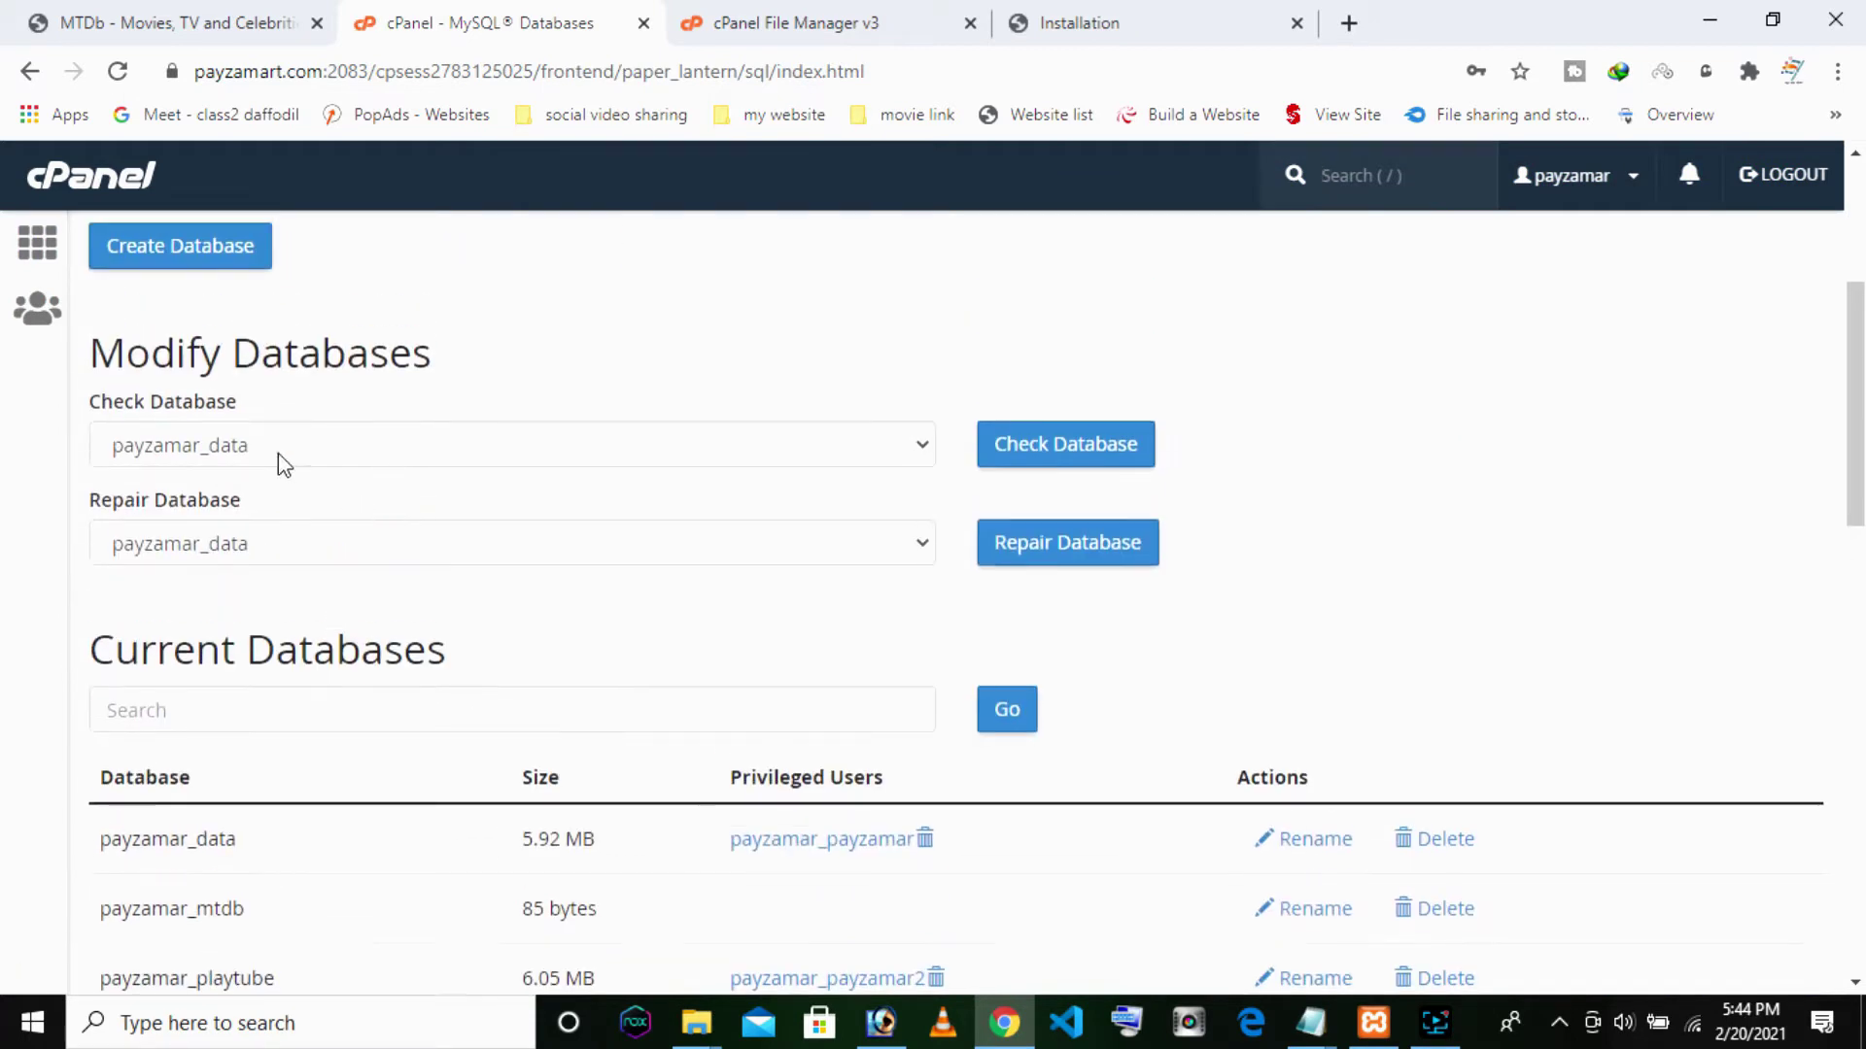
scroll(449, 509, "down", 3)
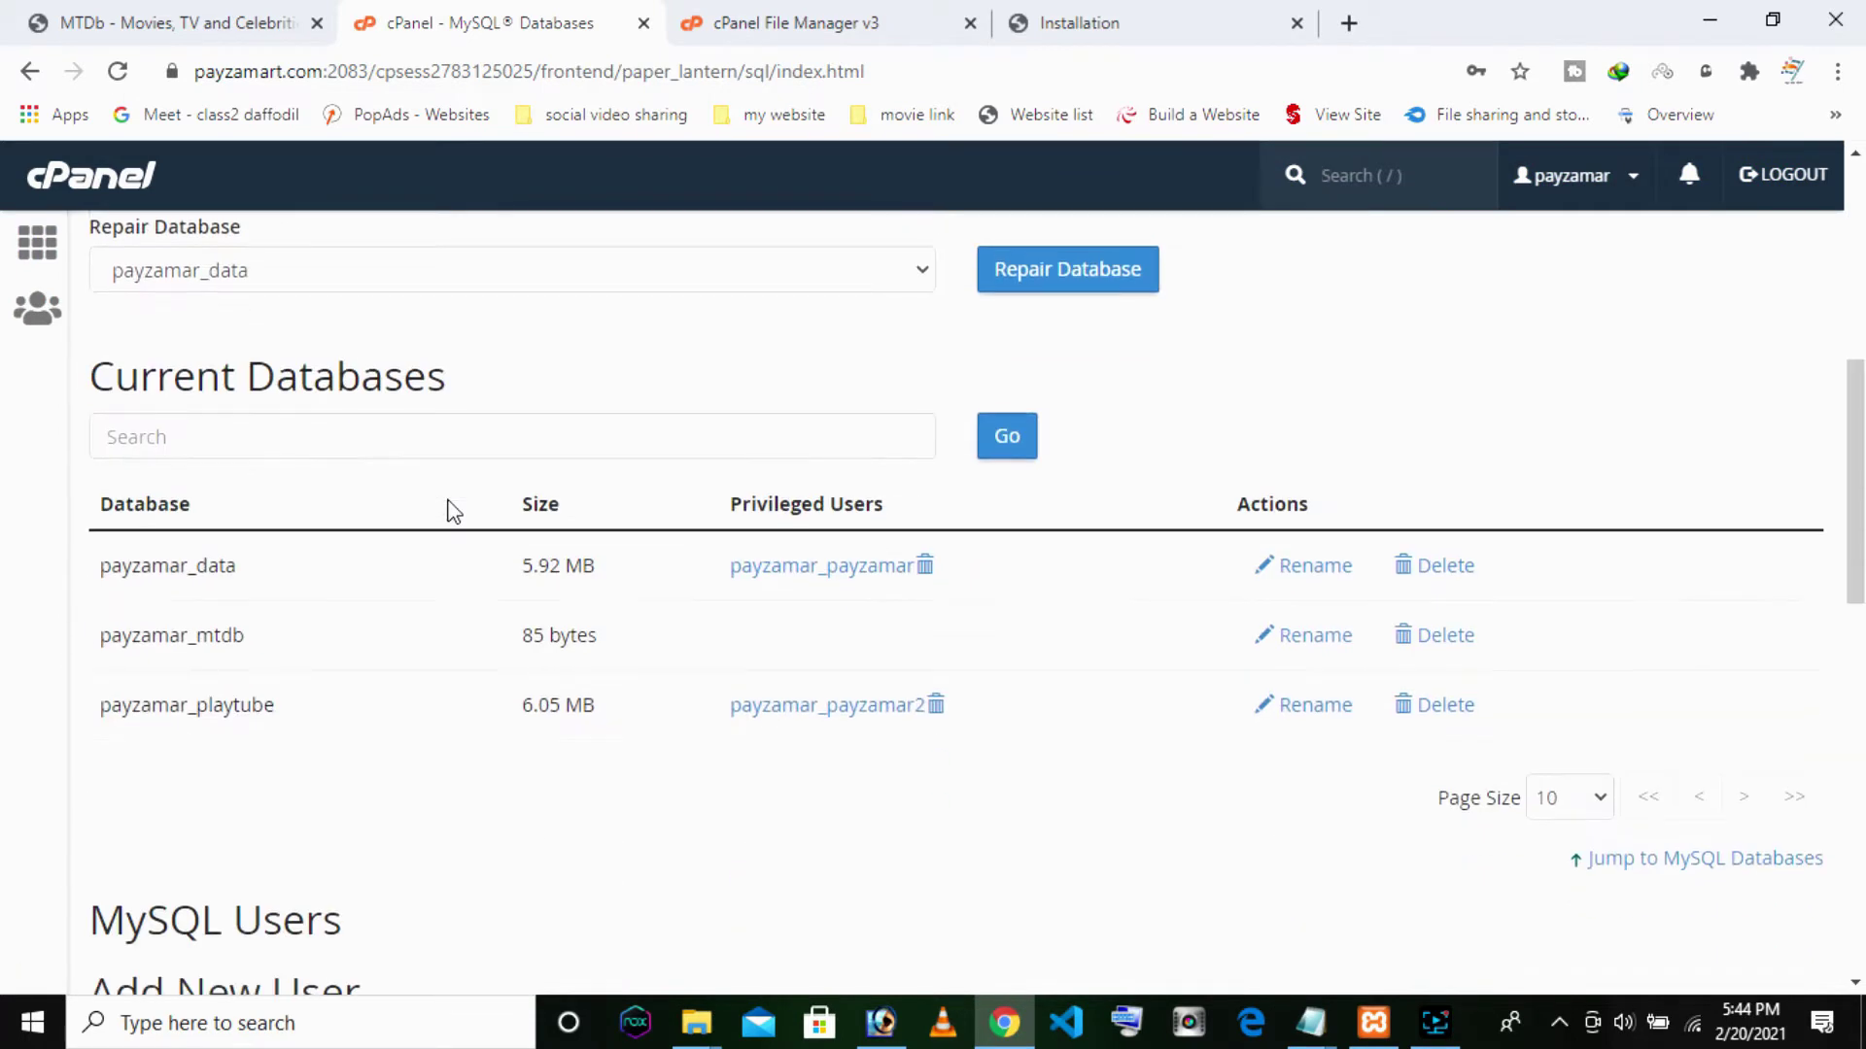
scroll(734, 653, "down", 6)
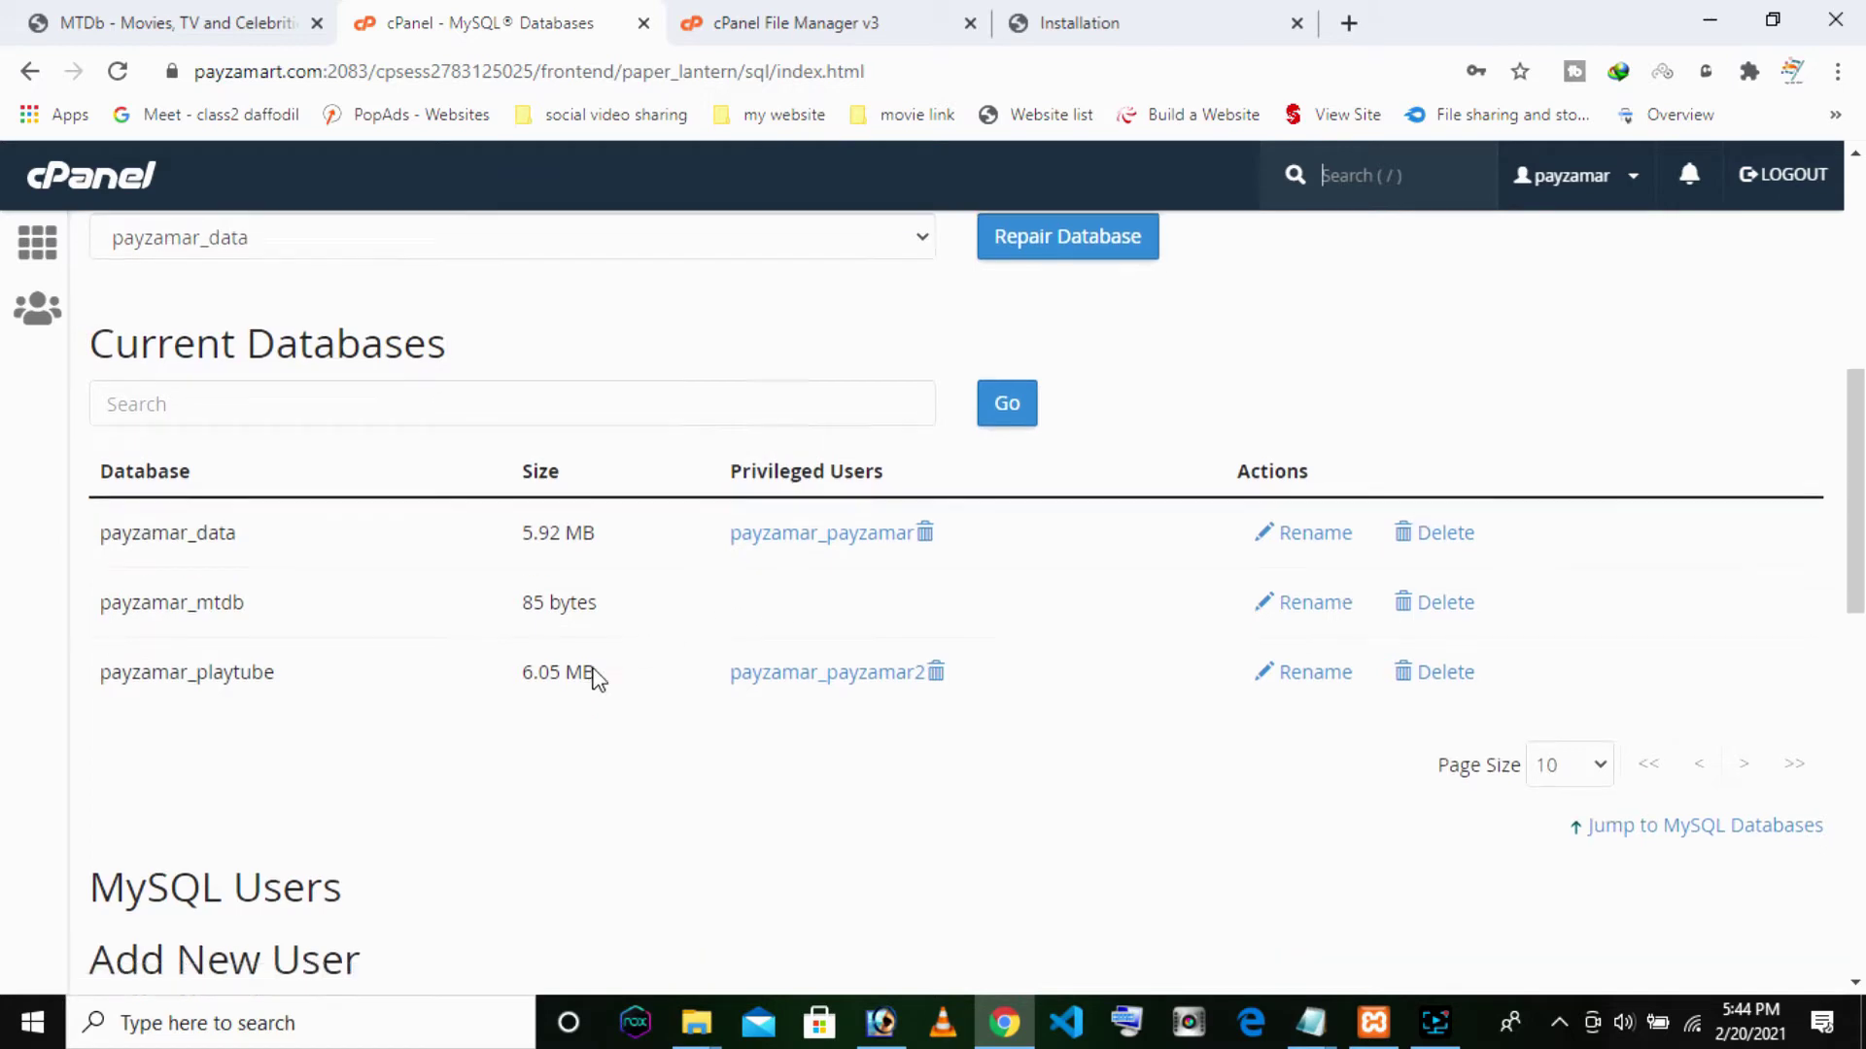
scroll(525, 702, "down", 4)
scroll(524, 701, "down", 3)
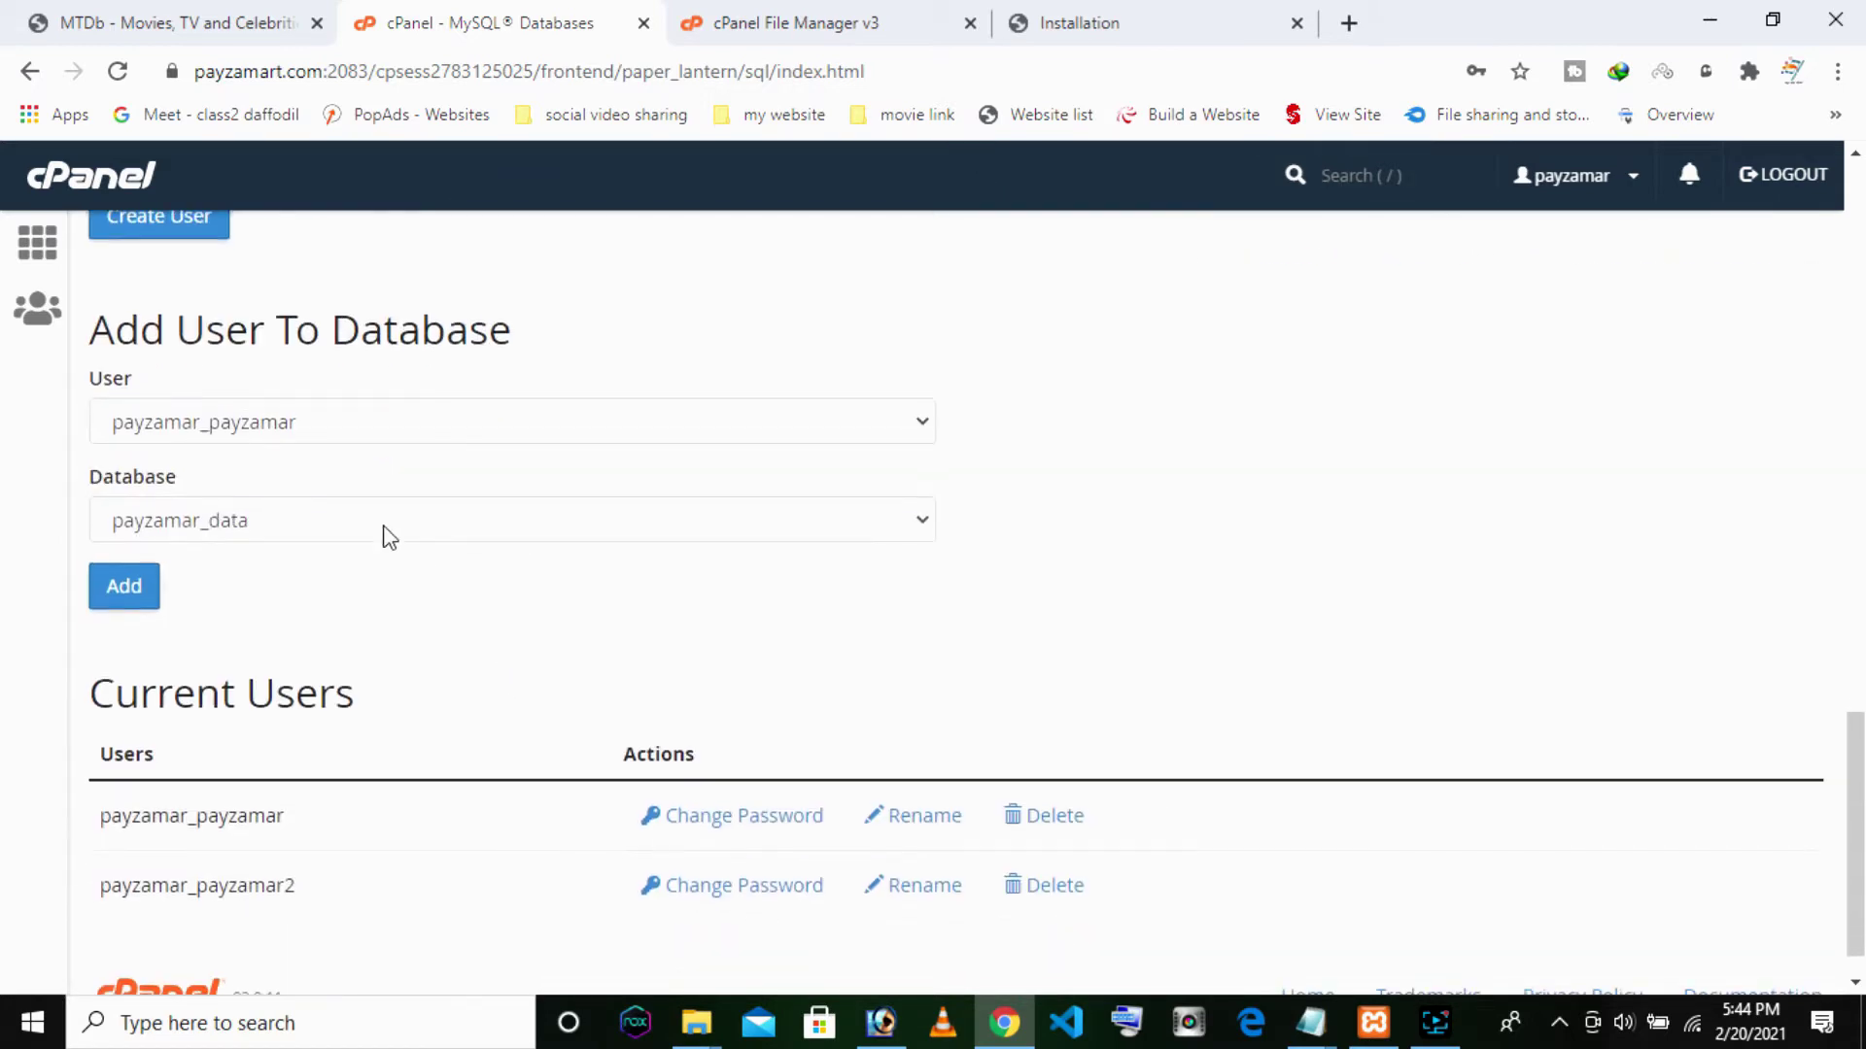
Add the second database user to payzamar_mtdb
left_click(358, 521)
left_click(307, 594)
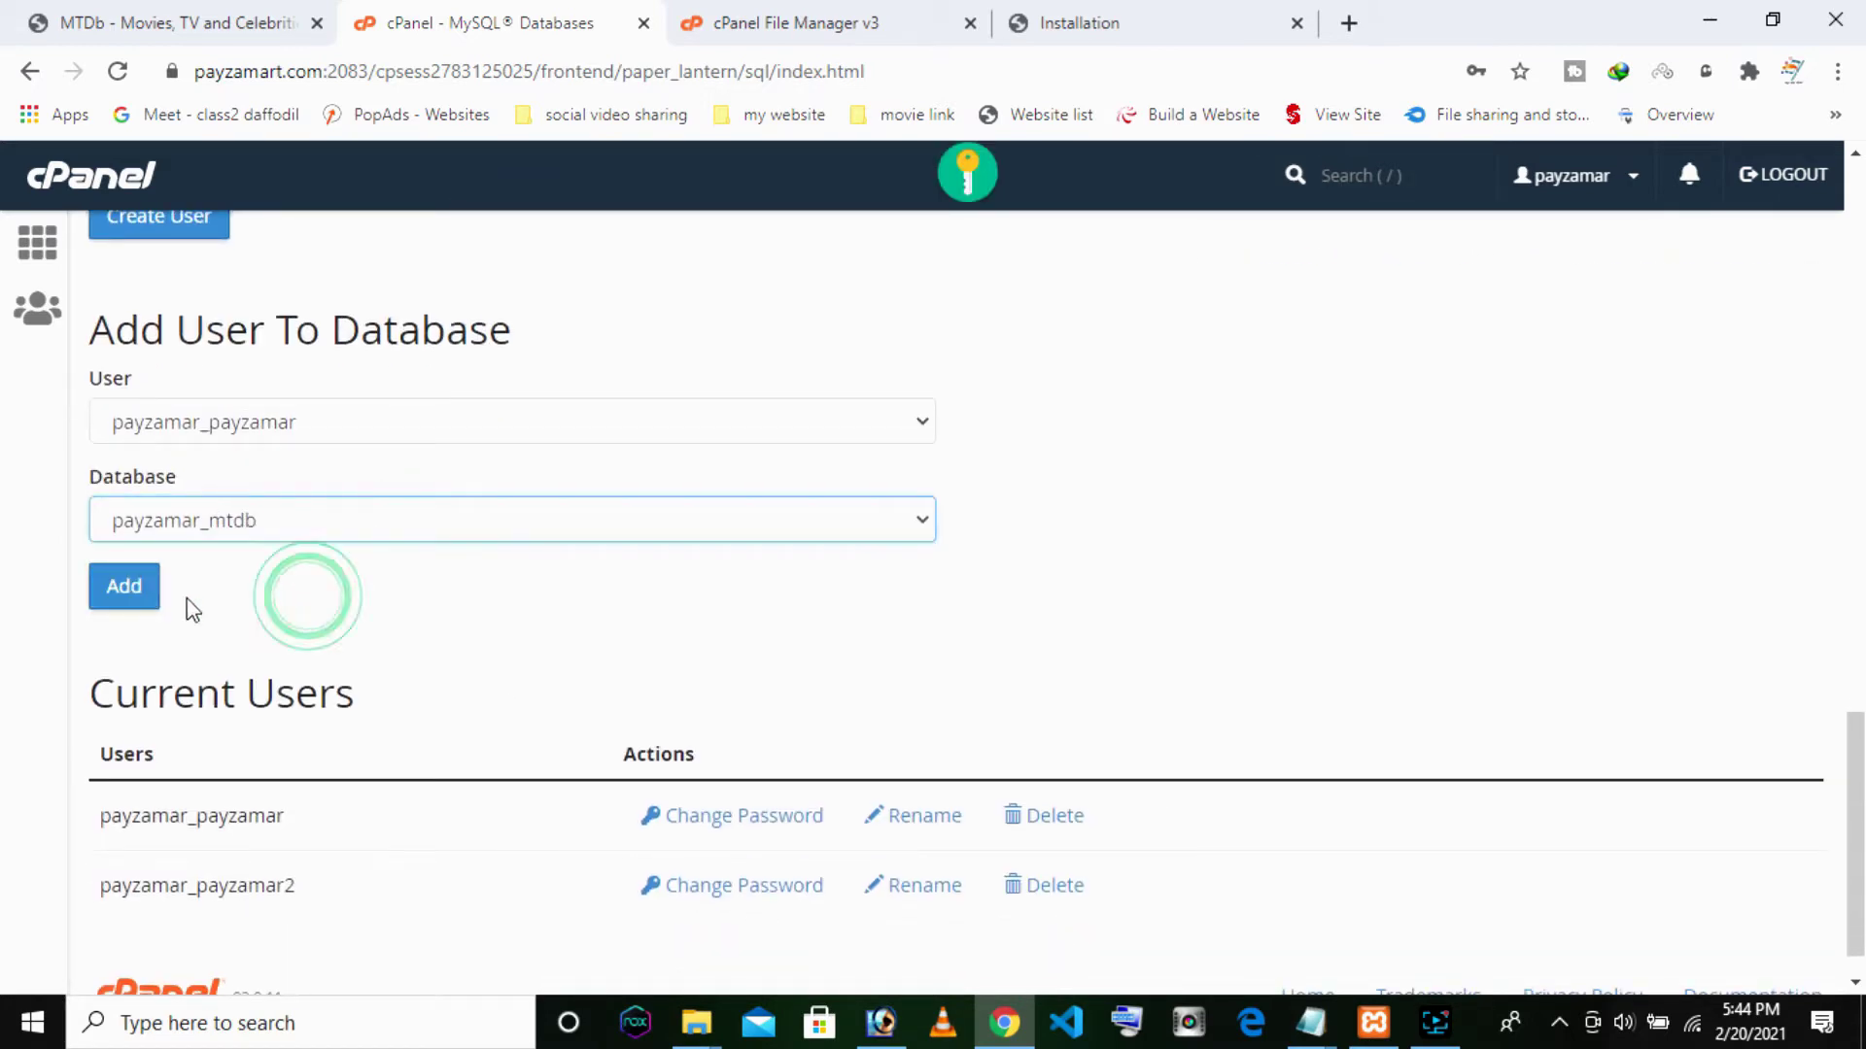
left_click(363, 428)
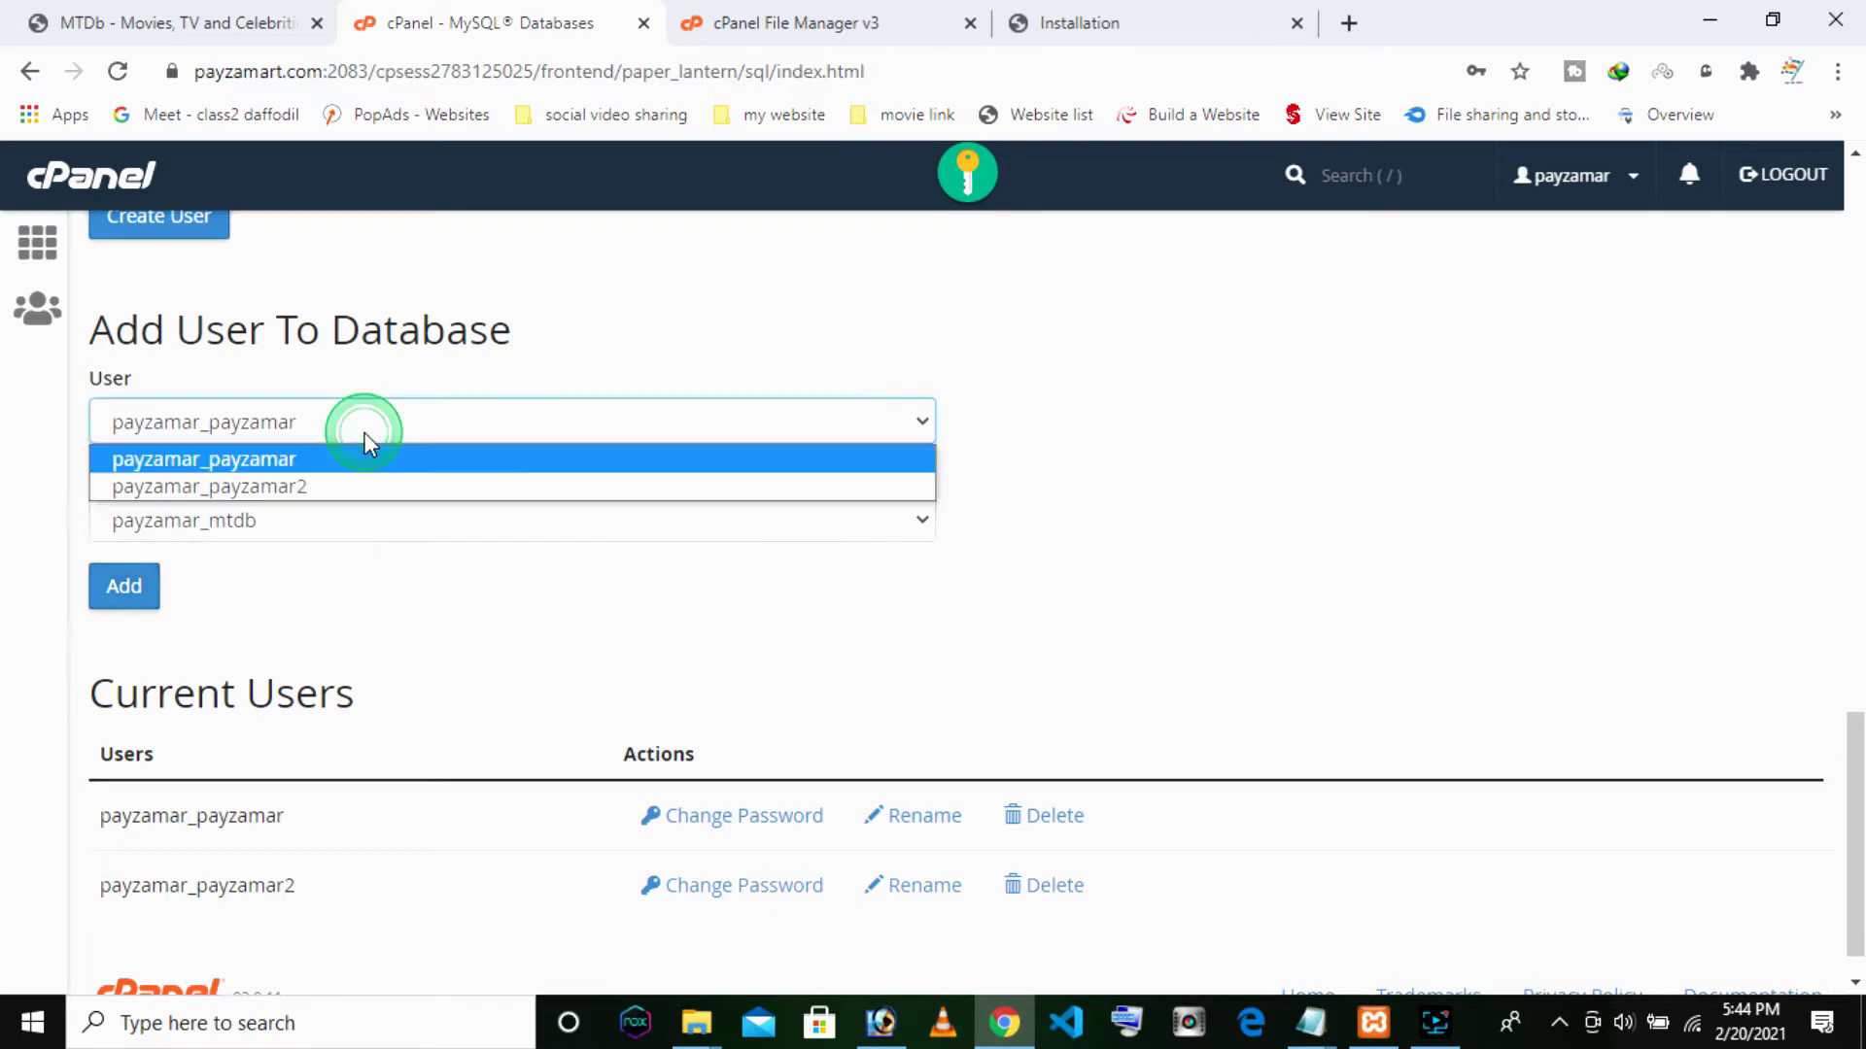
left_click(300, 489)
left_click(116, 608)
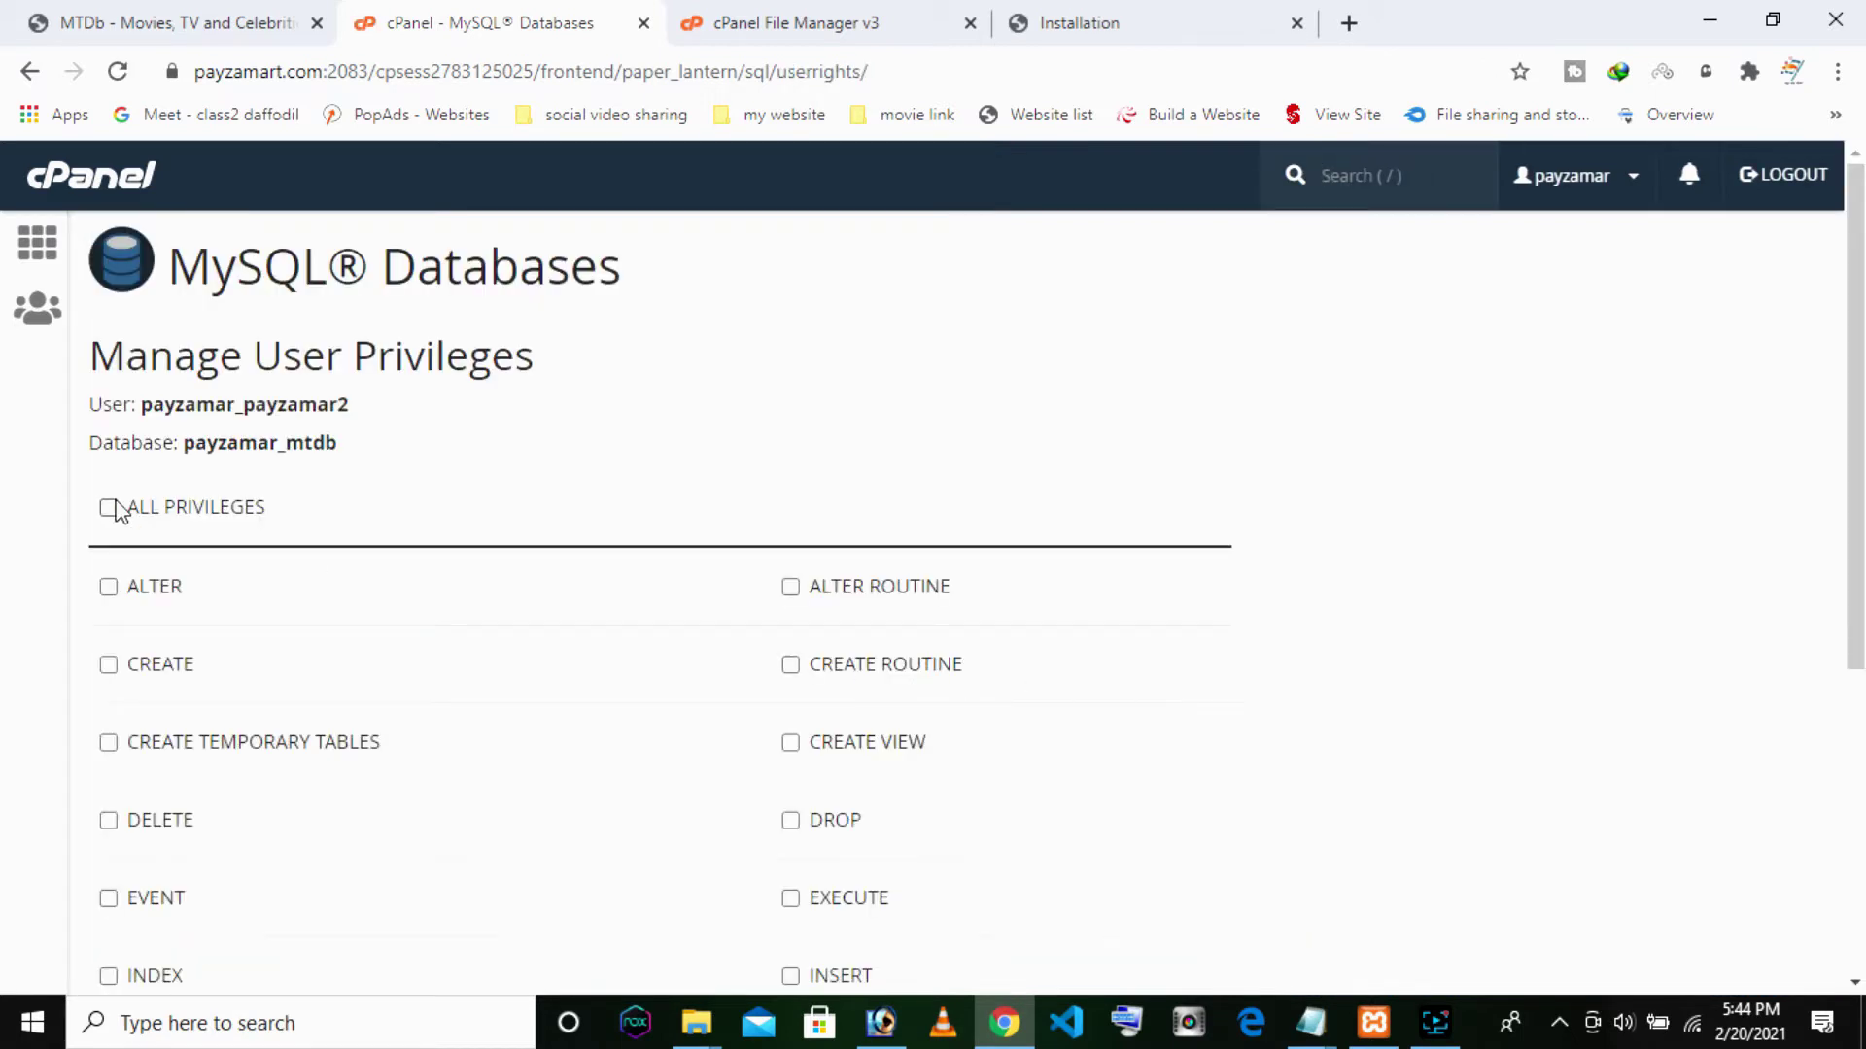
Grant that user ALL PRIVILEGES, save, and return to the MTDB installation tab
left_click(116, 510)
scroll(932, 622, "down", 5)
left_click(248, 799)
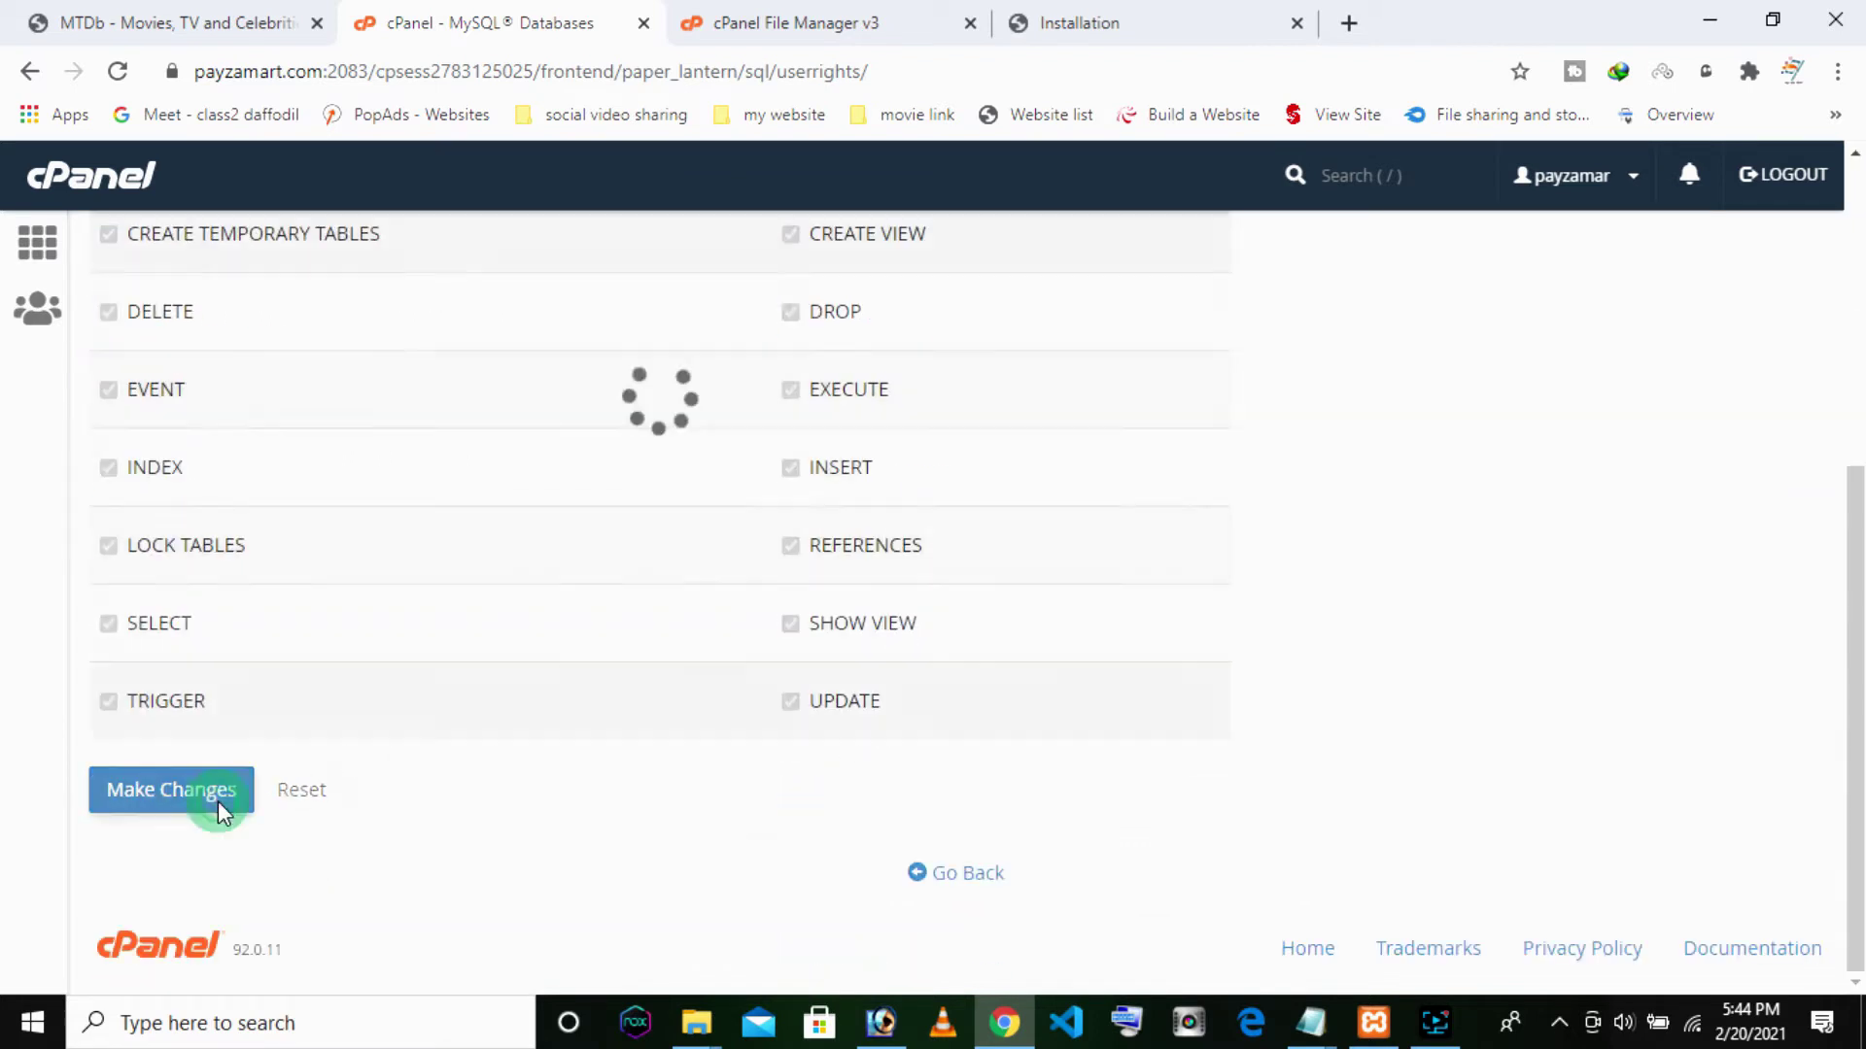
left_click(959, 885)
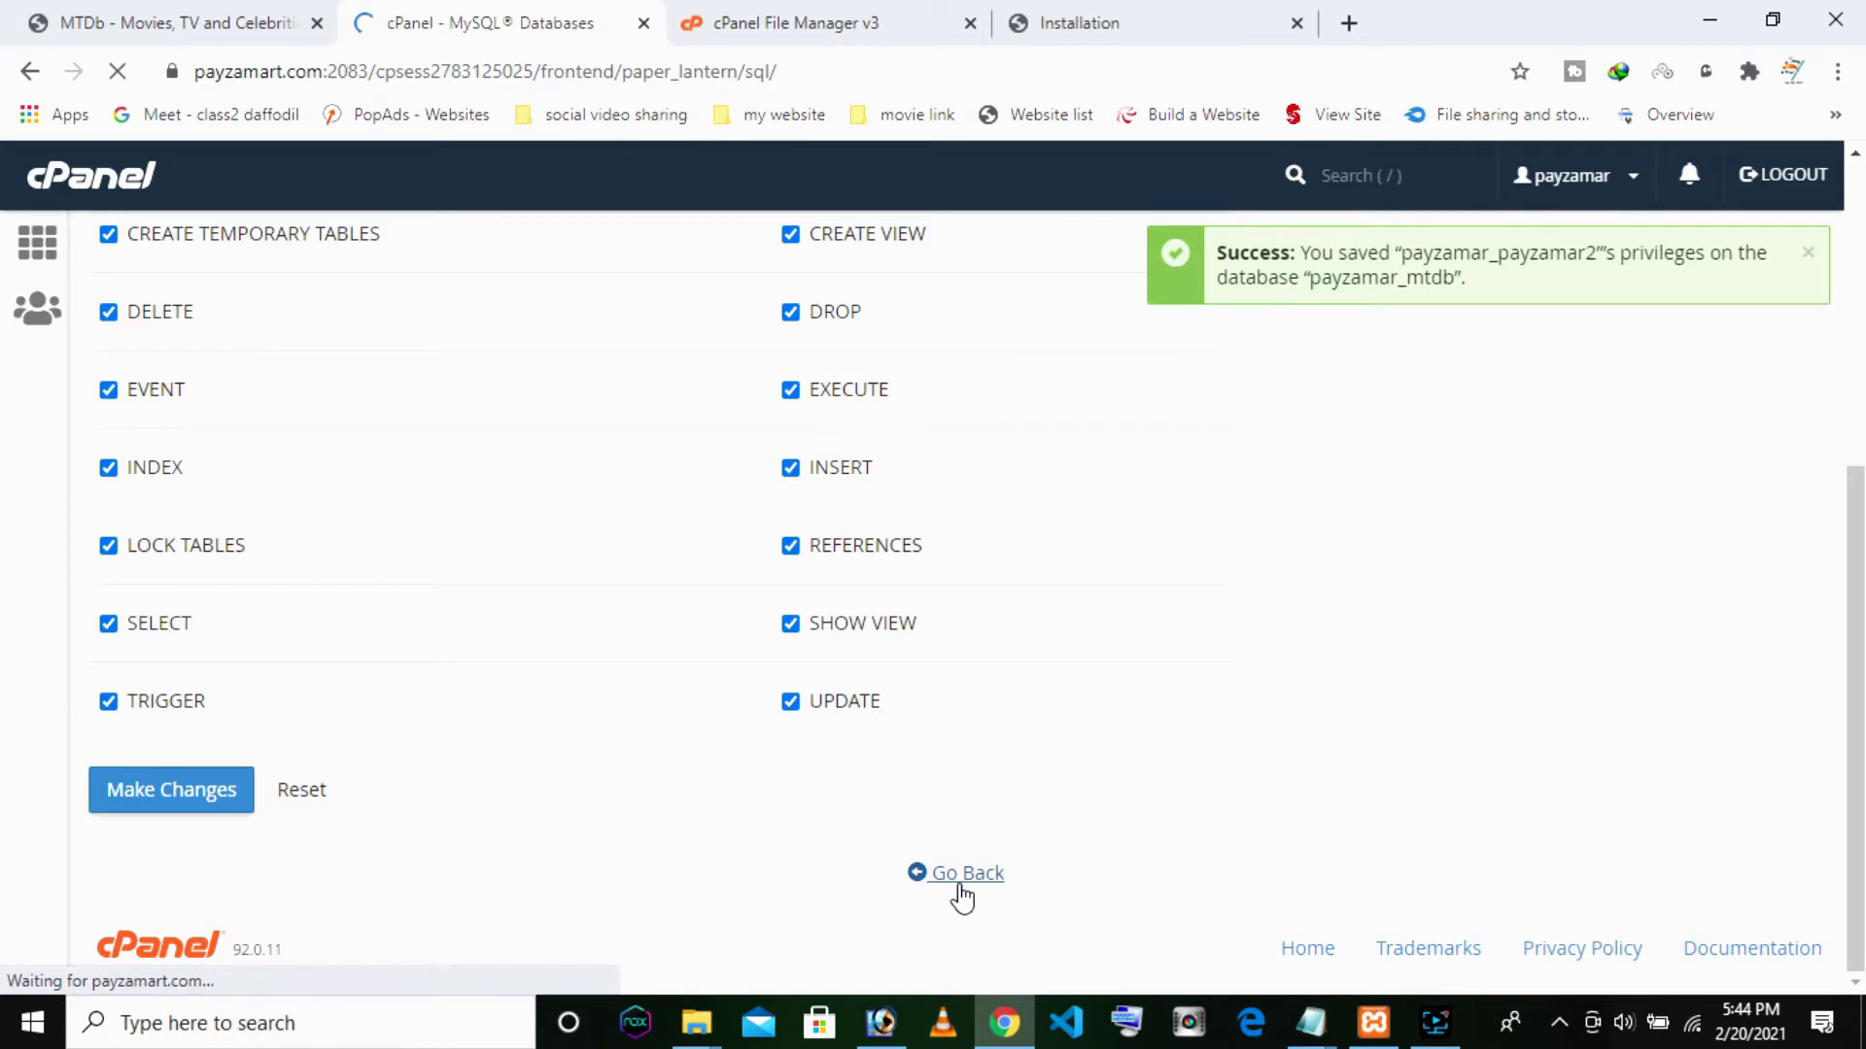
scroll(958, 874, "down", 5)
scroll(923, 836, "down", 3)
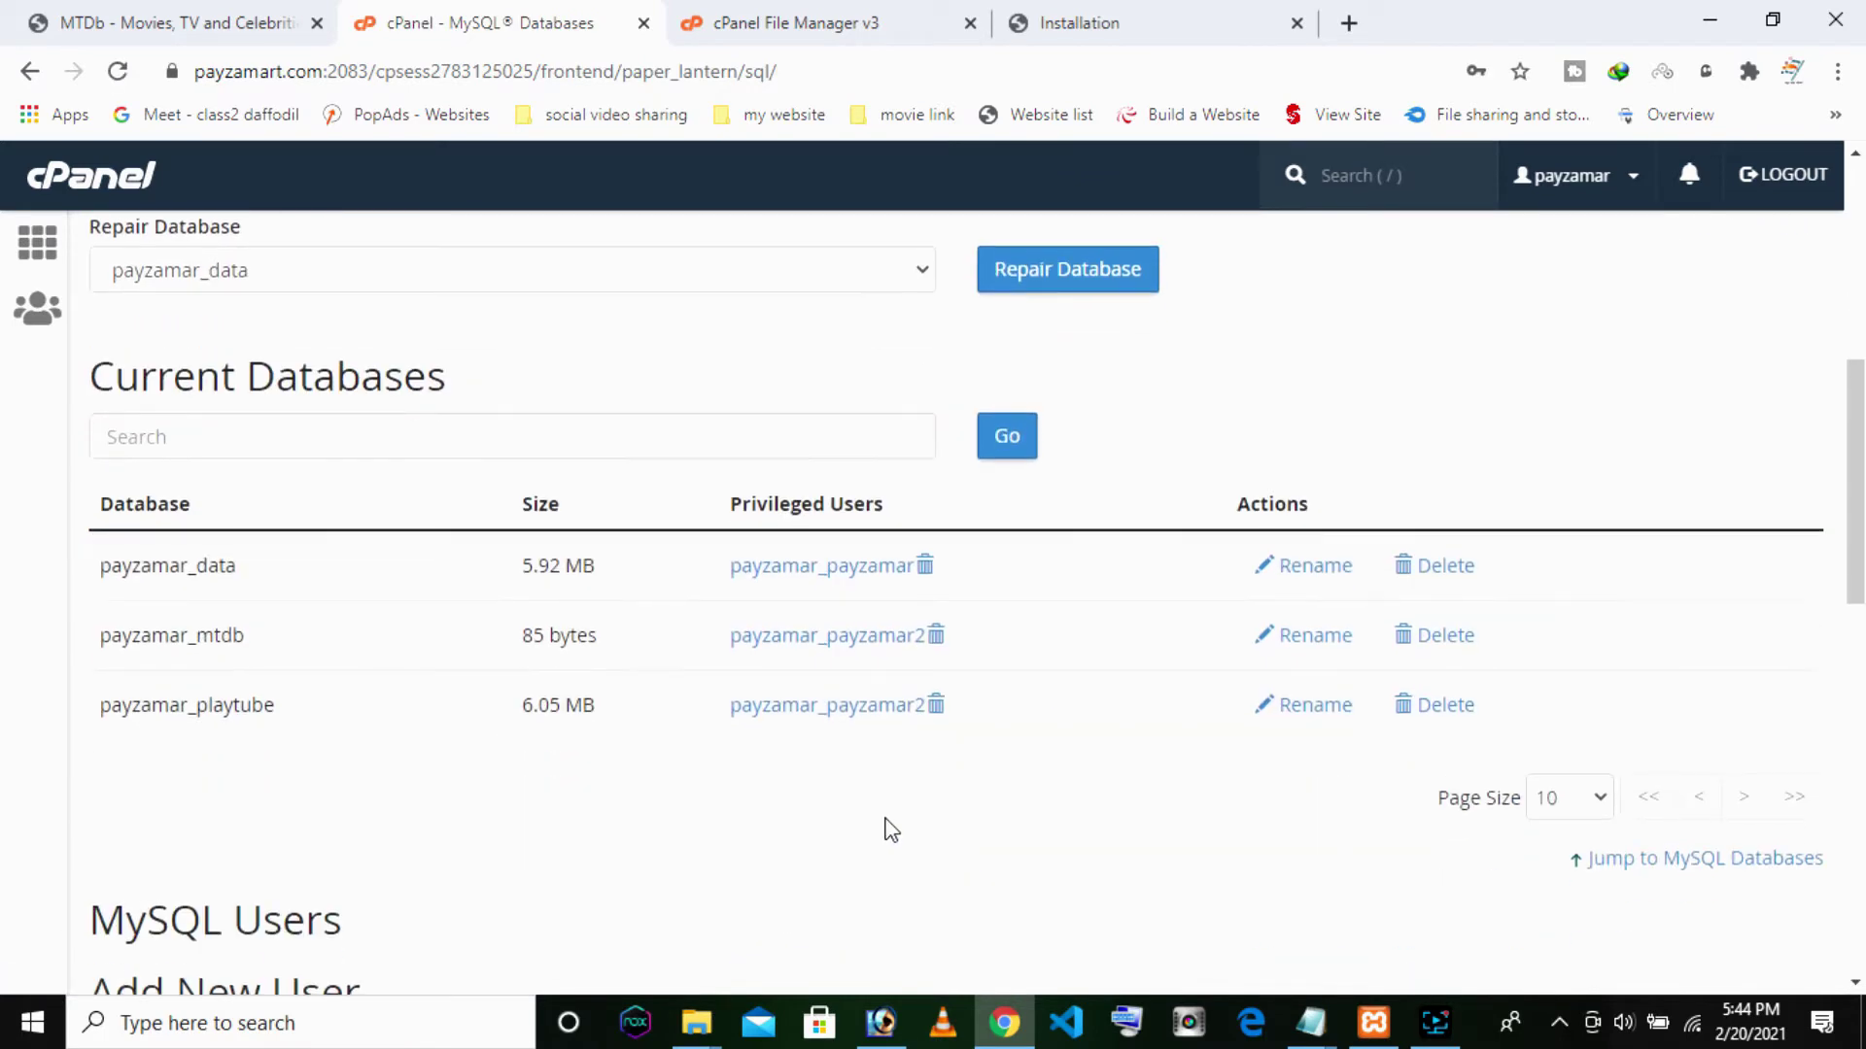
scroll(667, 737, "up", 1)
left_click(1079, 23)
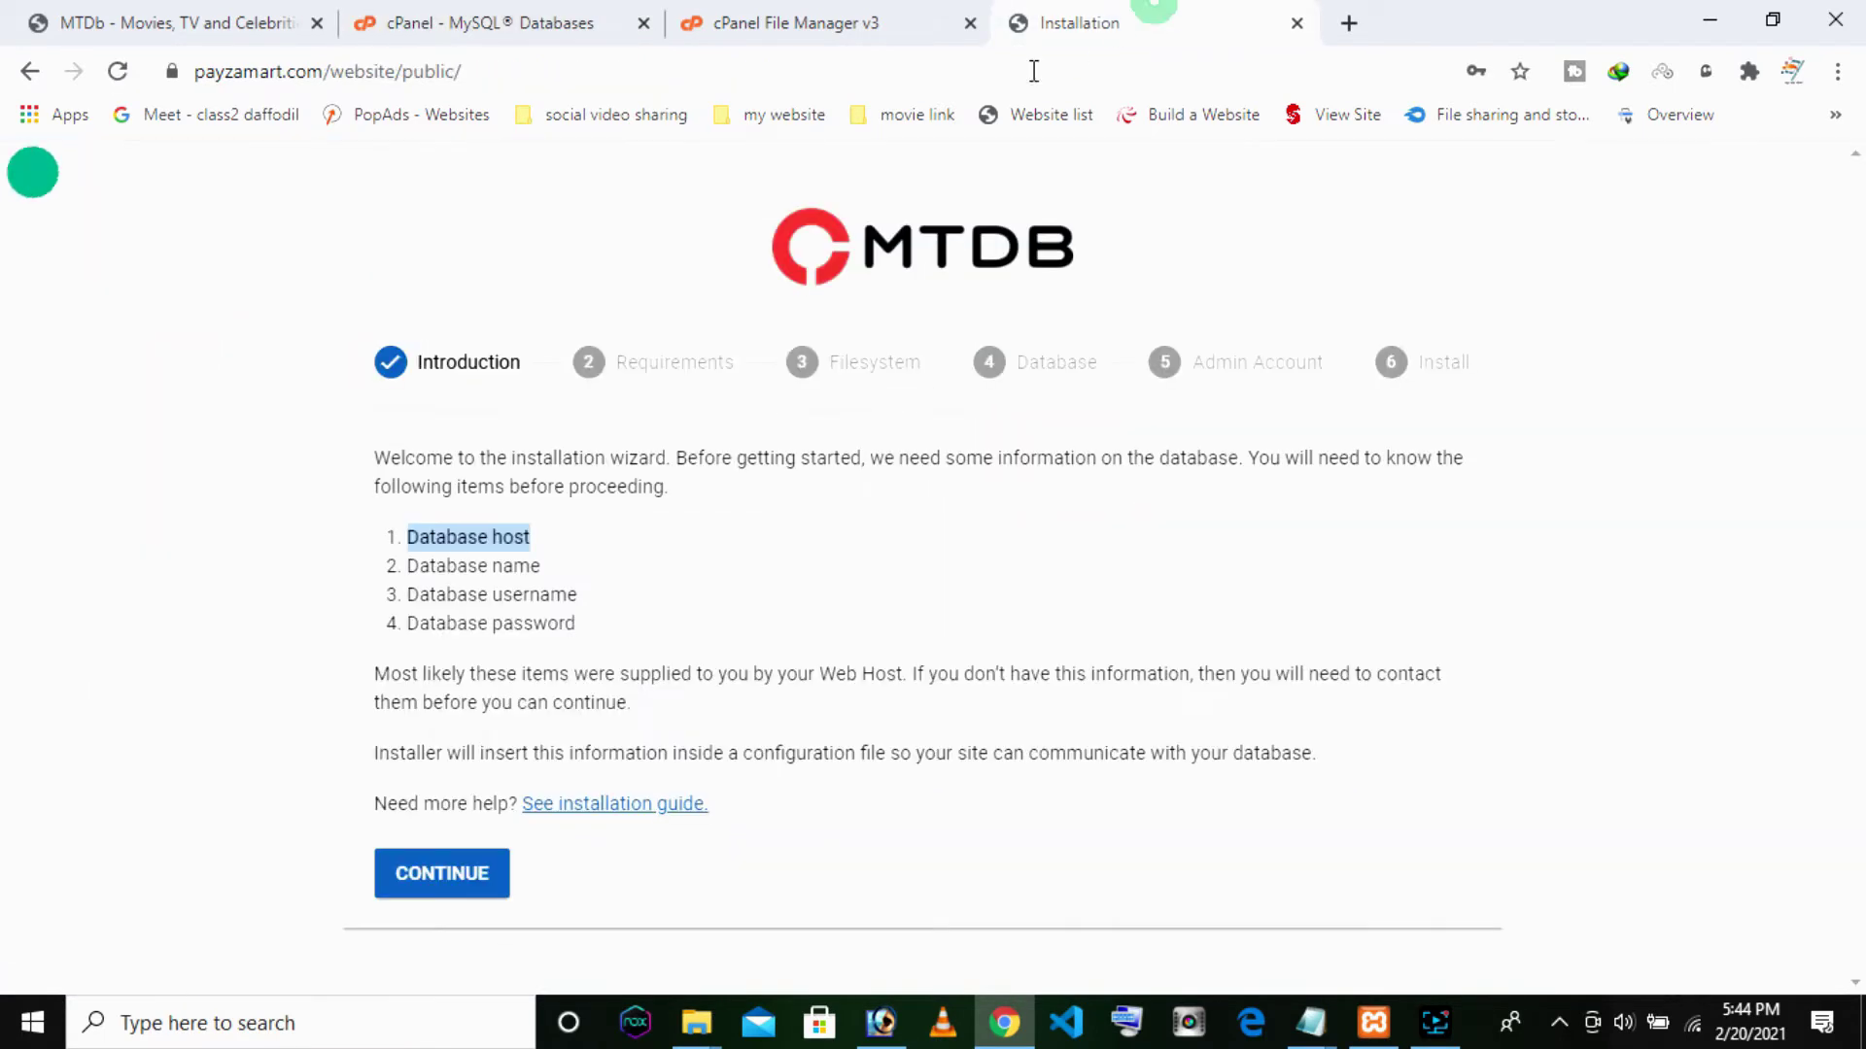
Advance the installer through the Requirements and Filesystem checks to the Database step
left_click(464, 870)
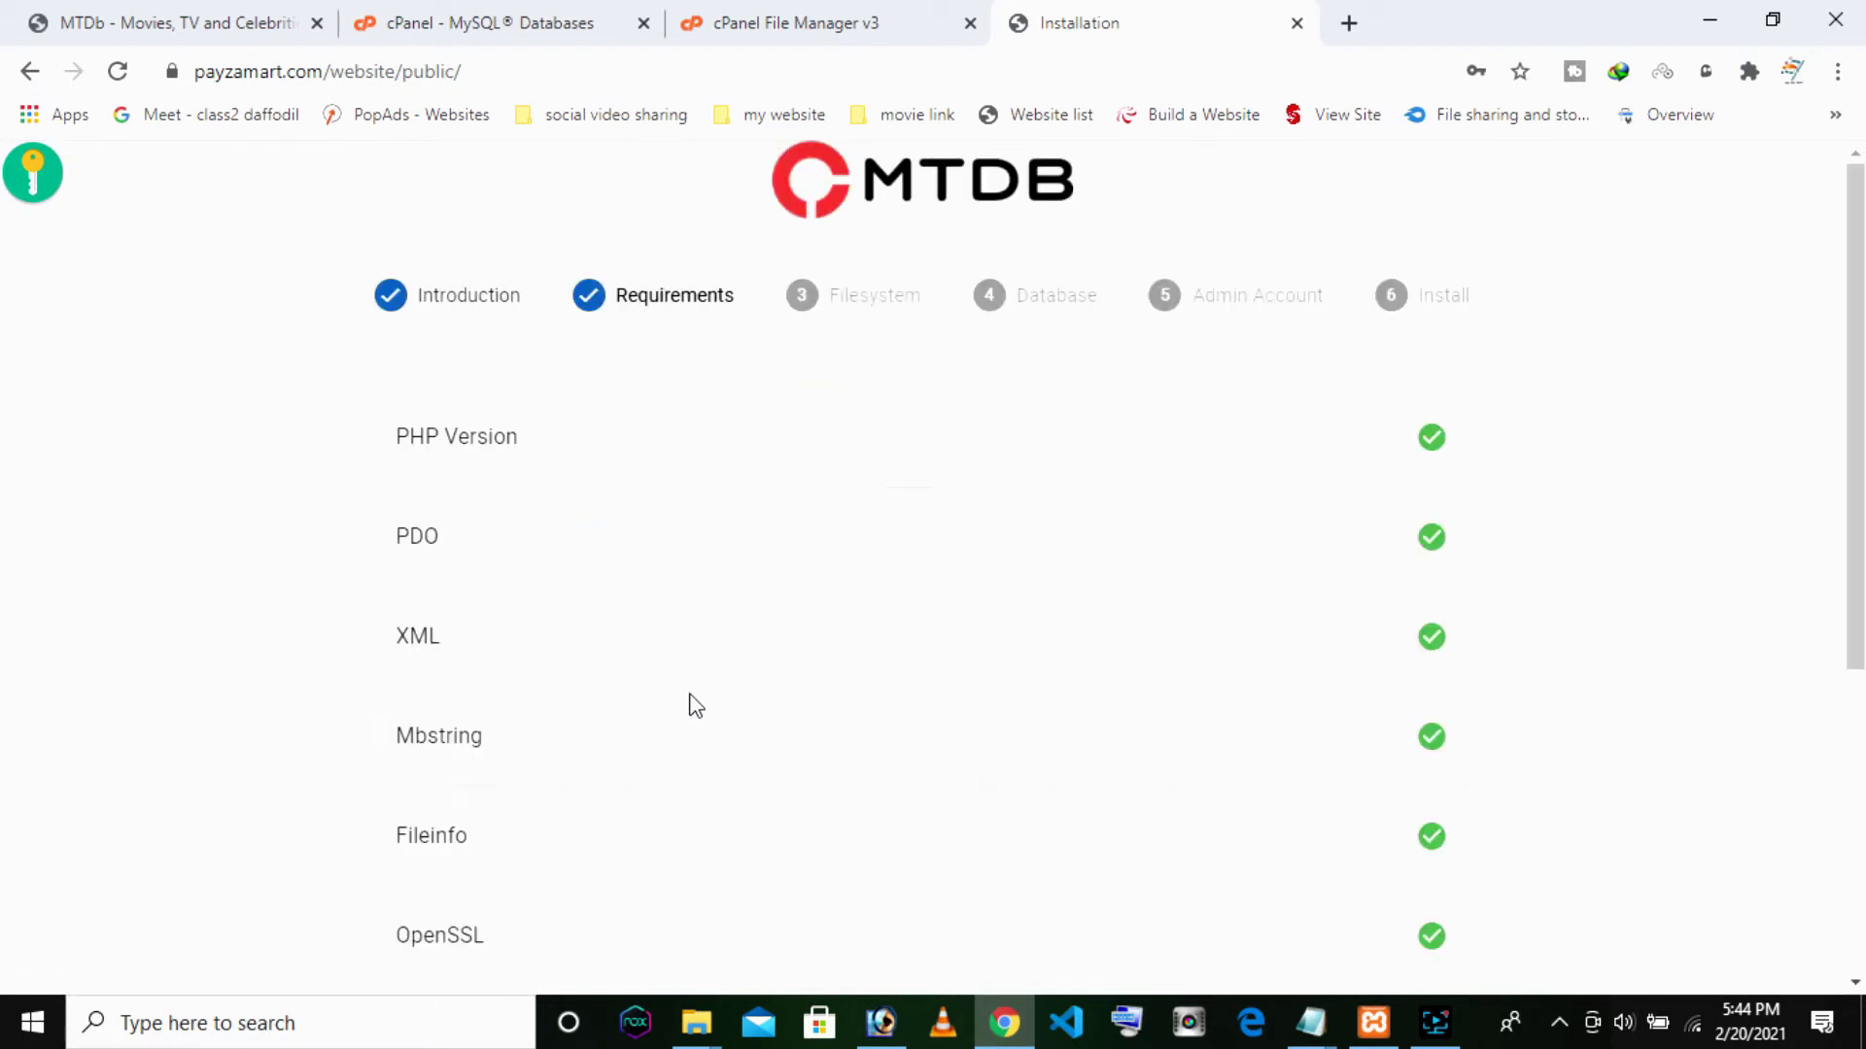
scroll(1110, 479, "down", 5)
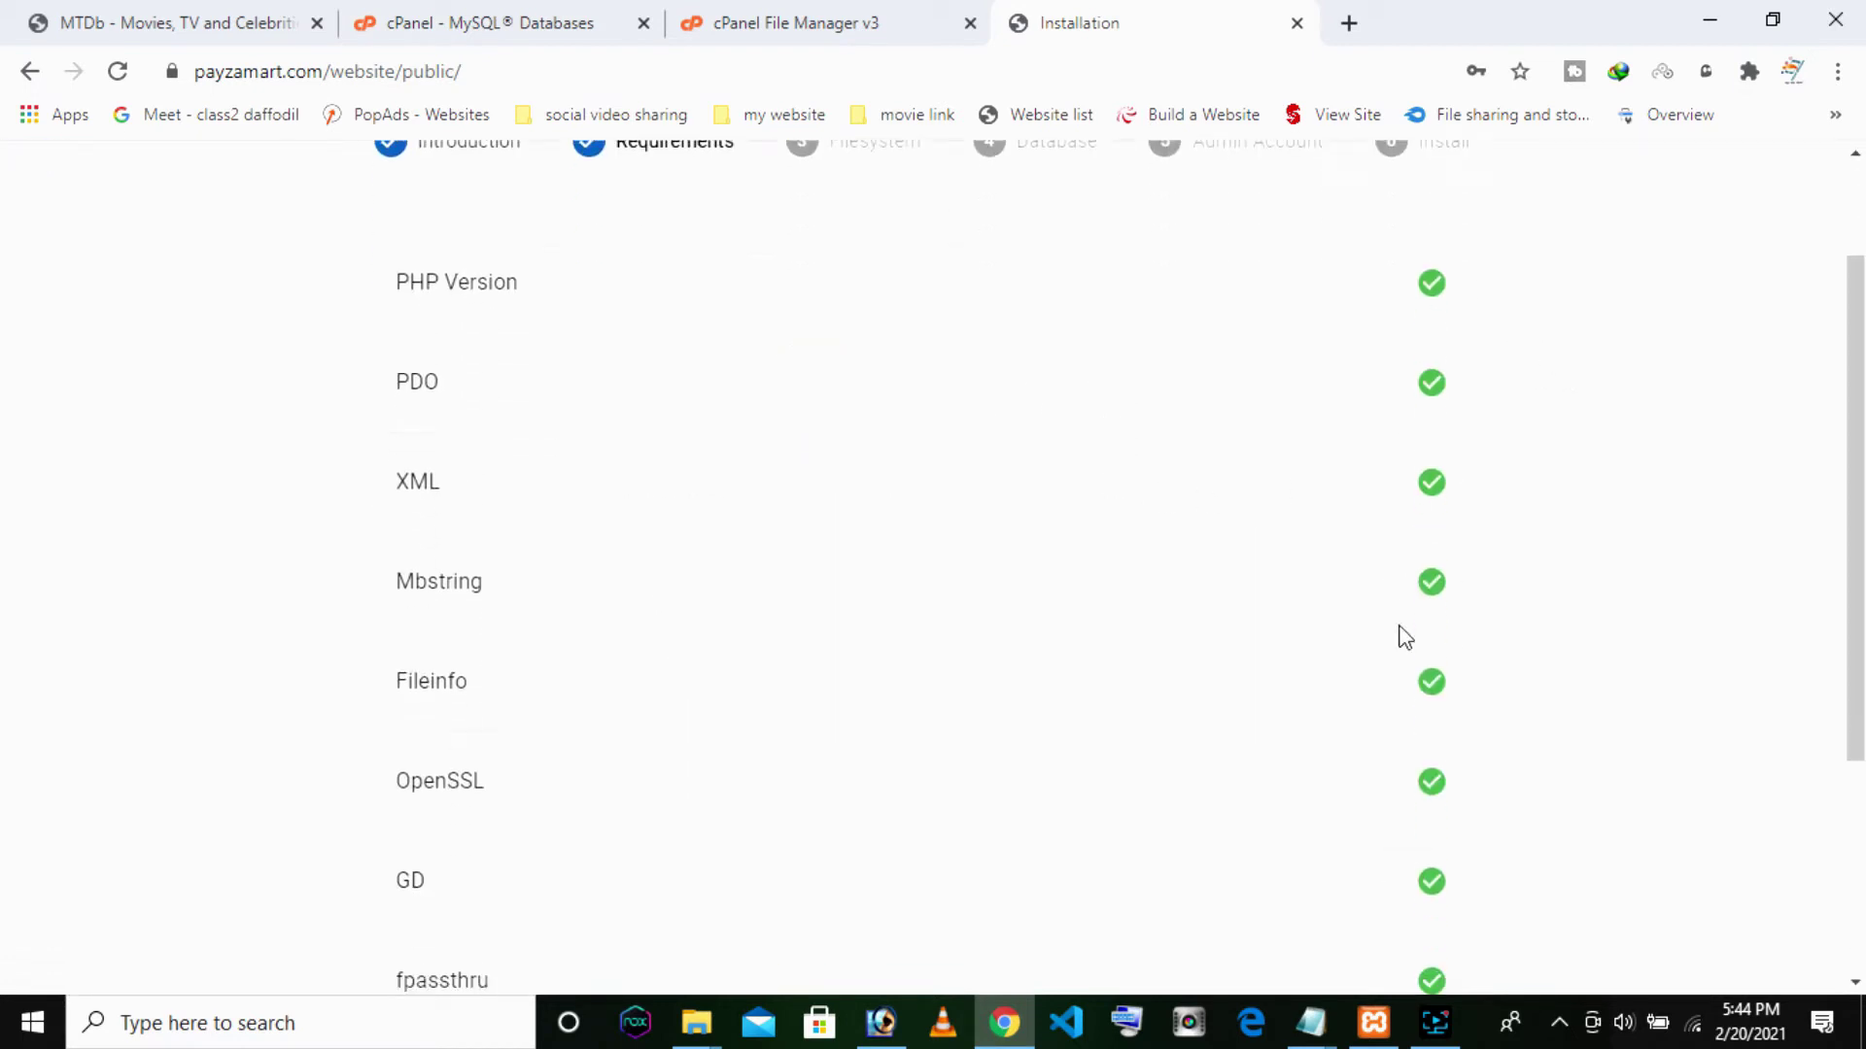
left_click(418, 941)
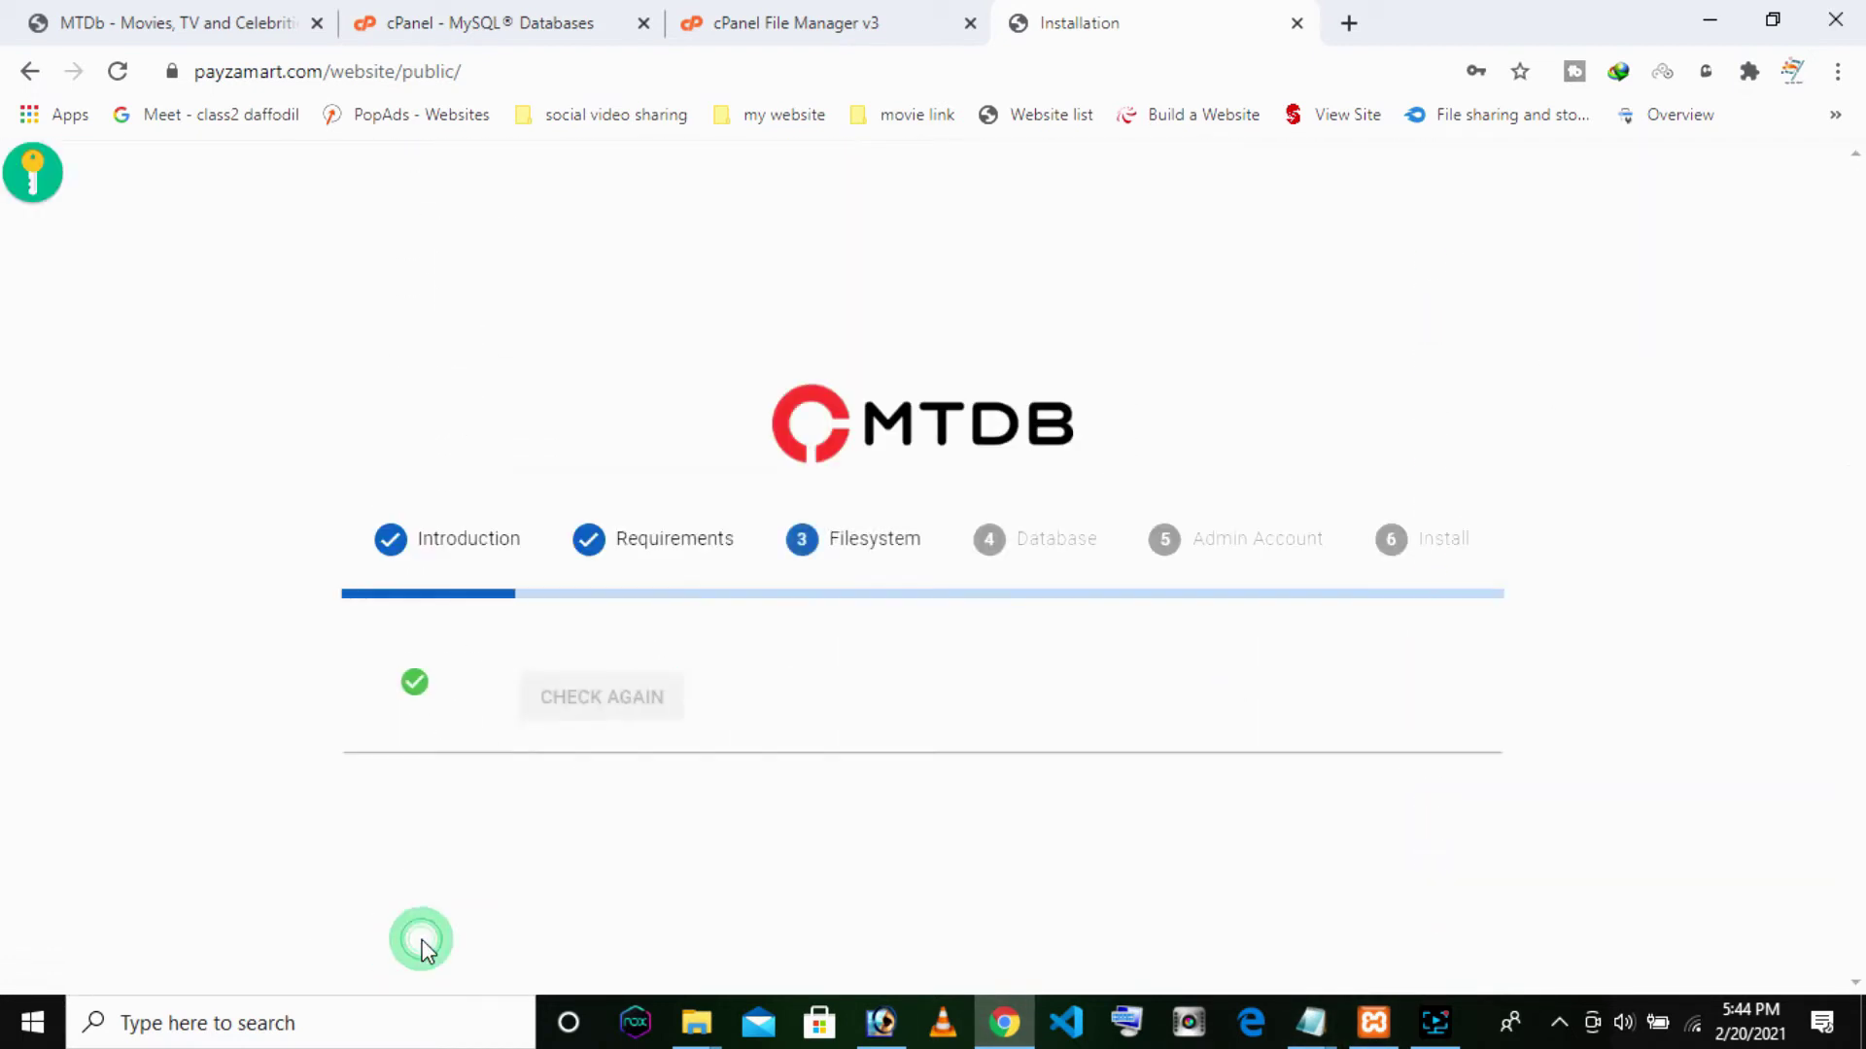
scroll(1264, 577, "down", 3)
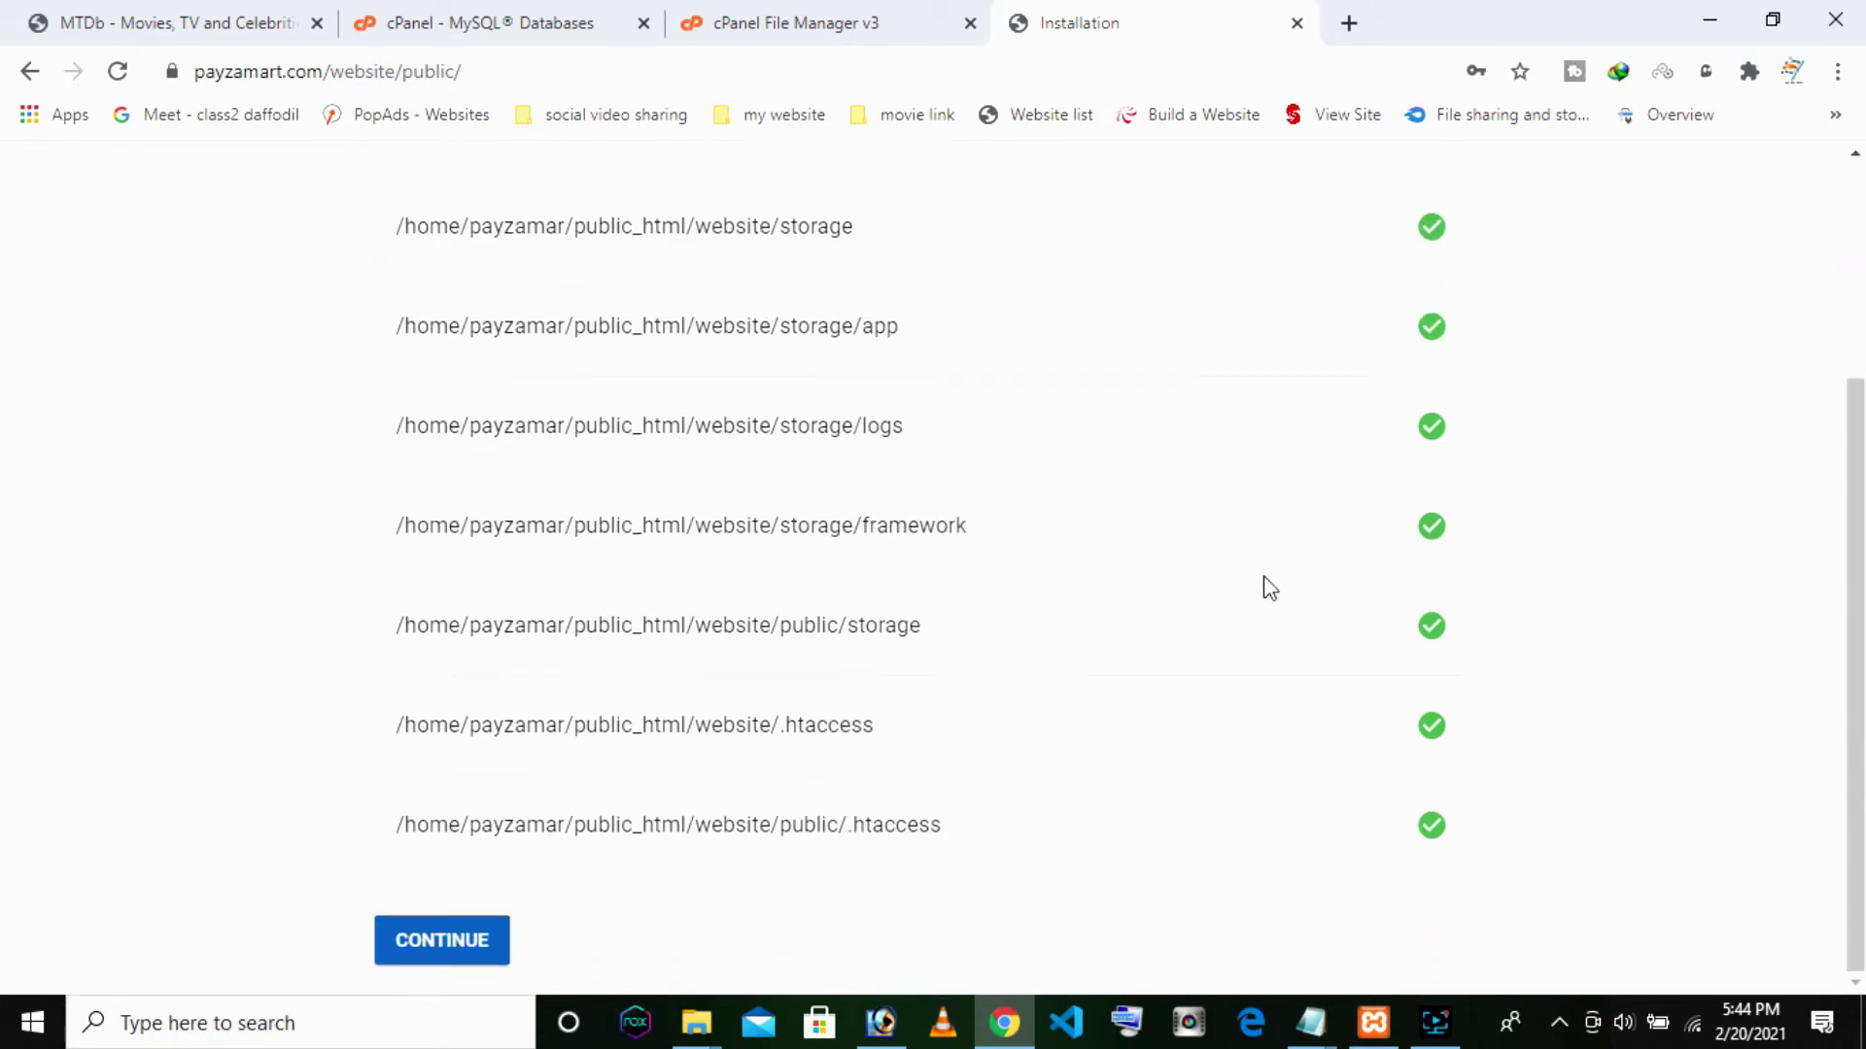
left_click(401, 951)
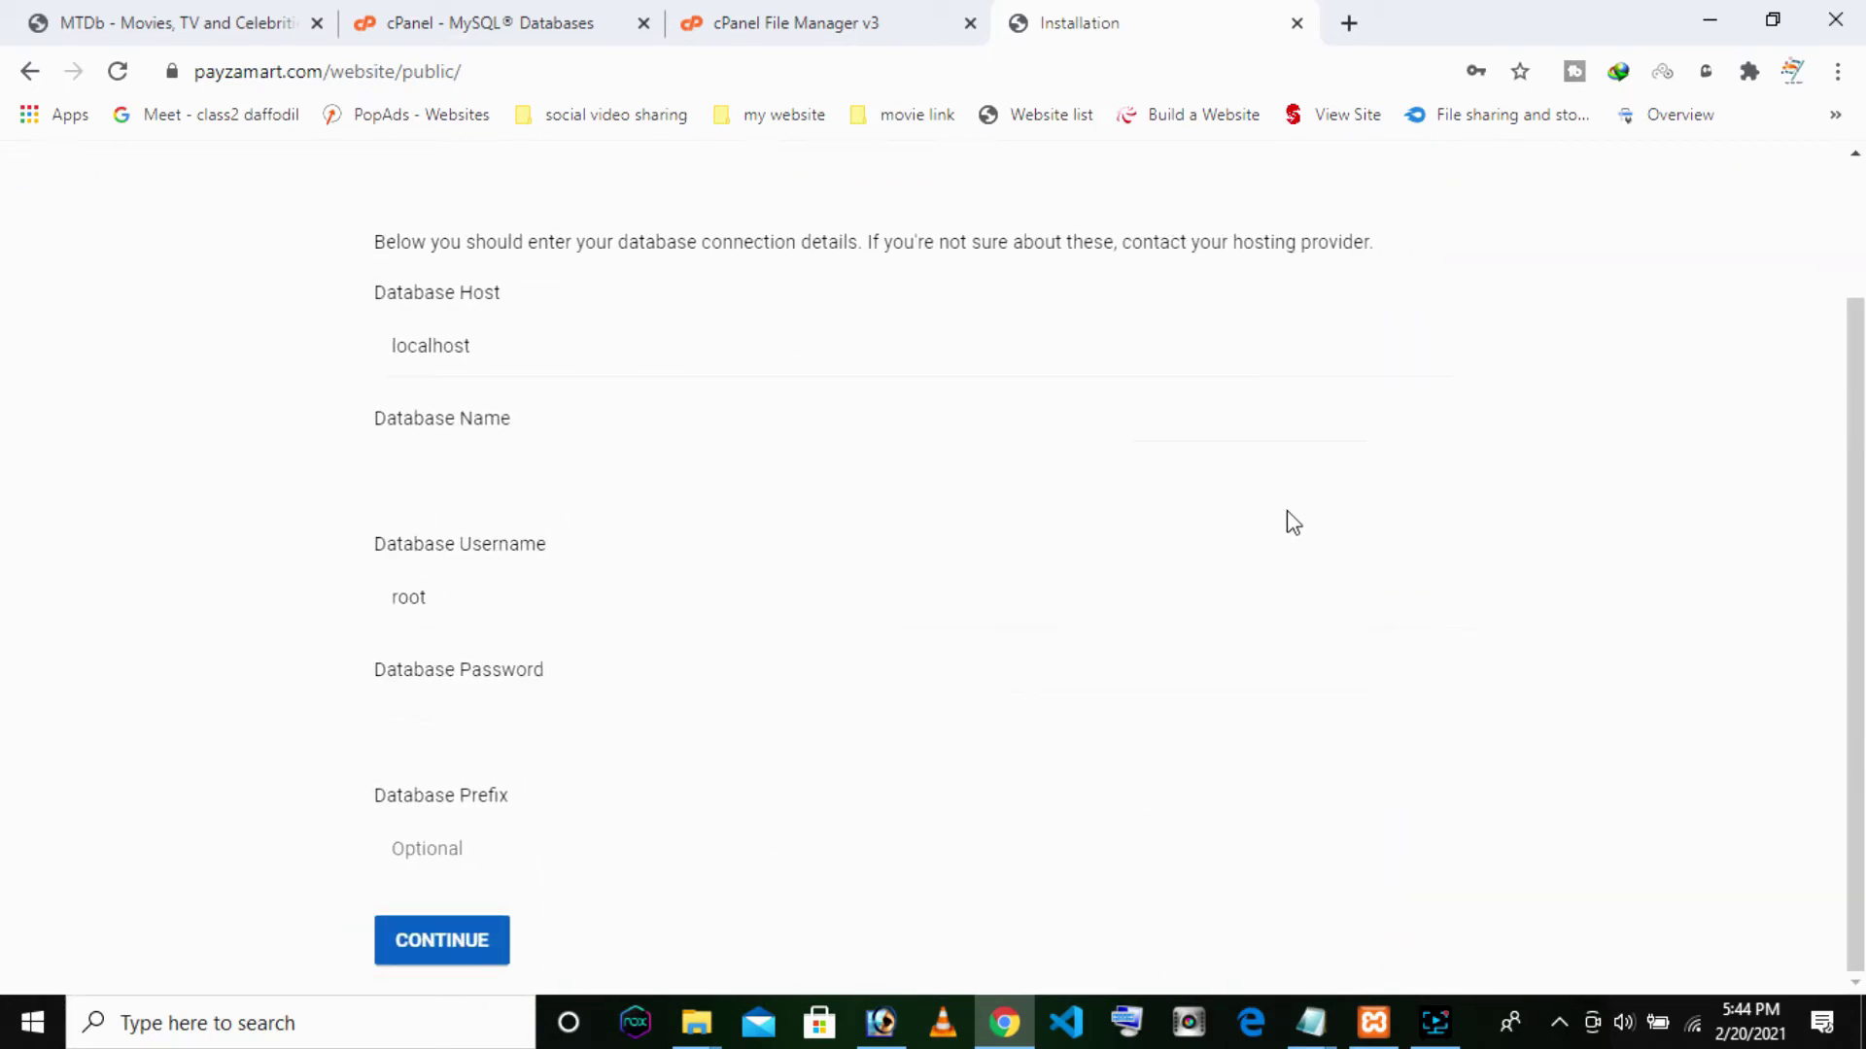
scroll(475, 550, "up", 1)
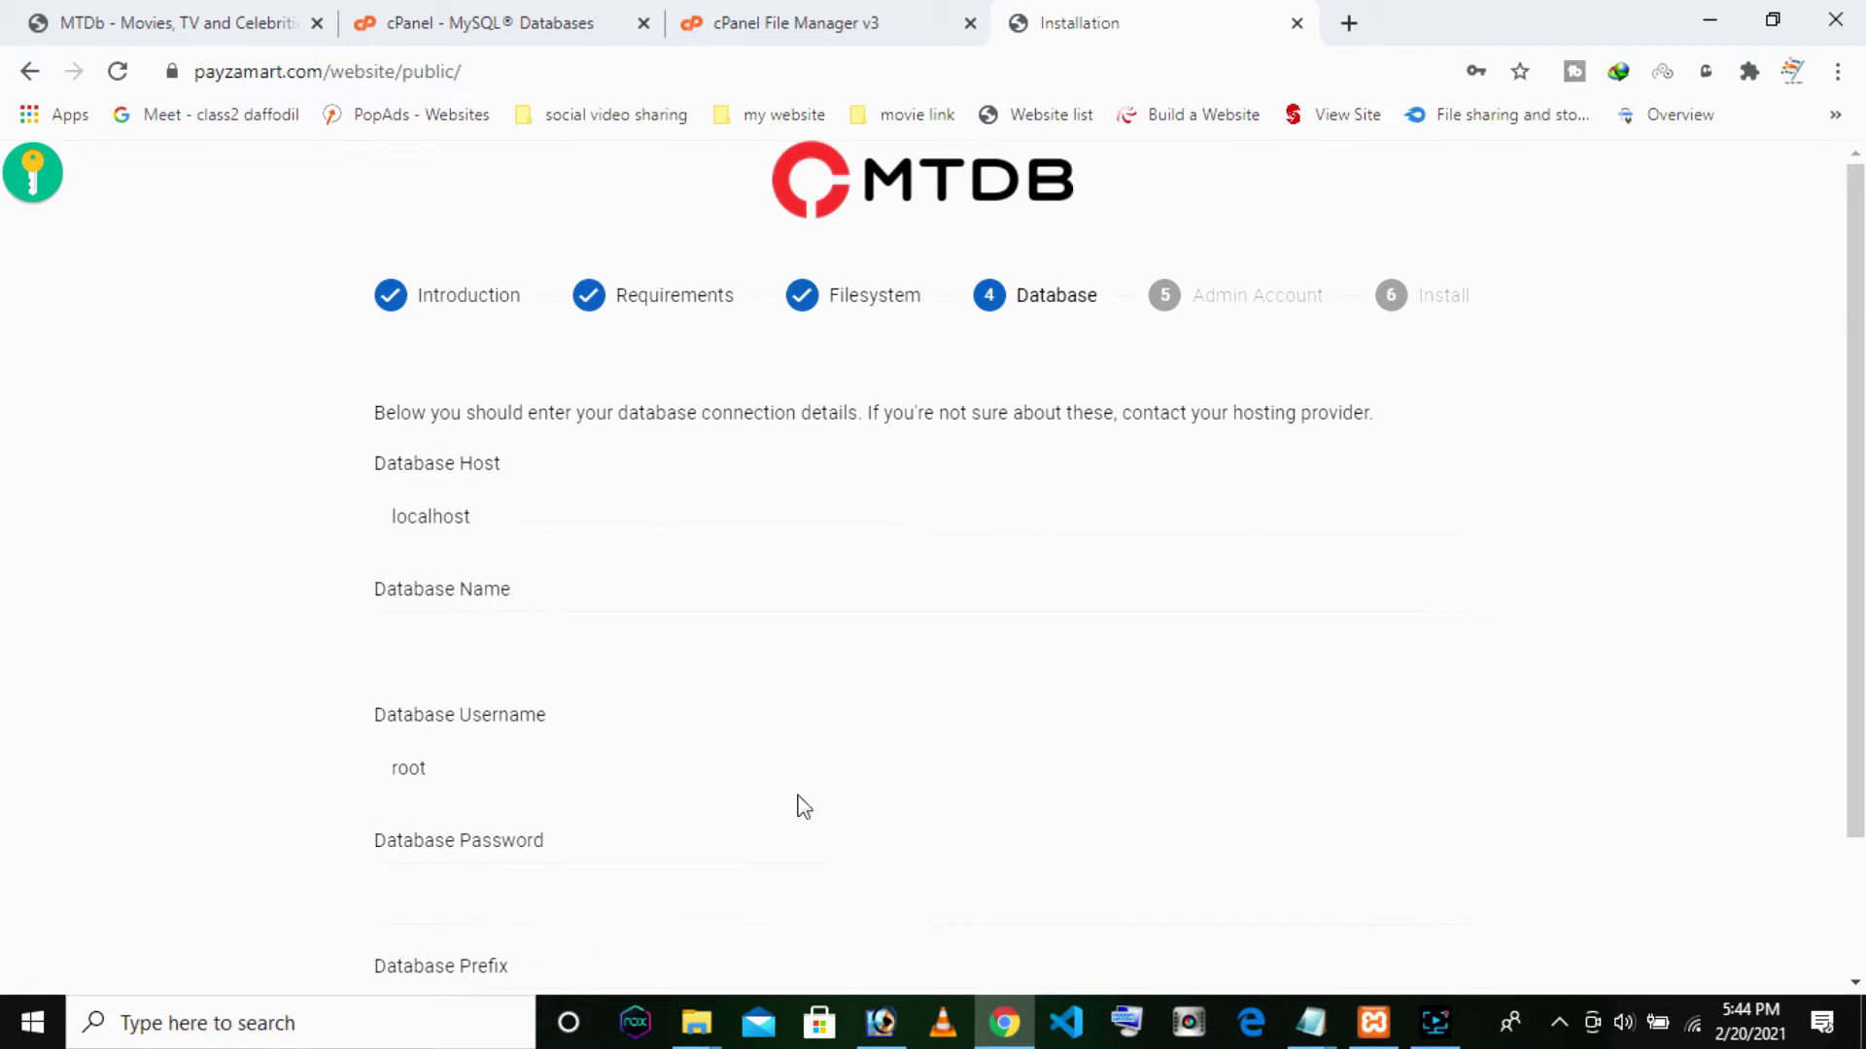
scroll(510, 493, "down", 1)
Look up the mtdb database name in cPanel's MySQL Databases list
left_click(495, 513)
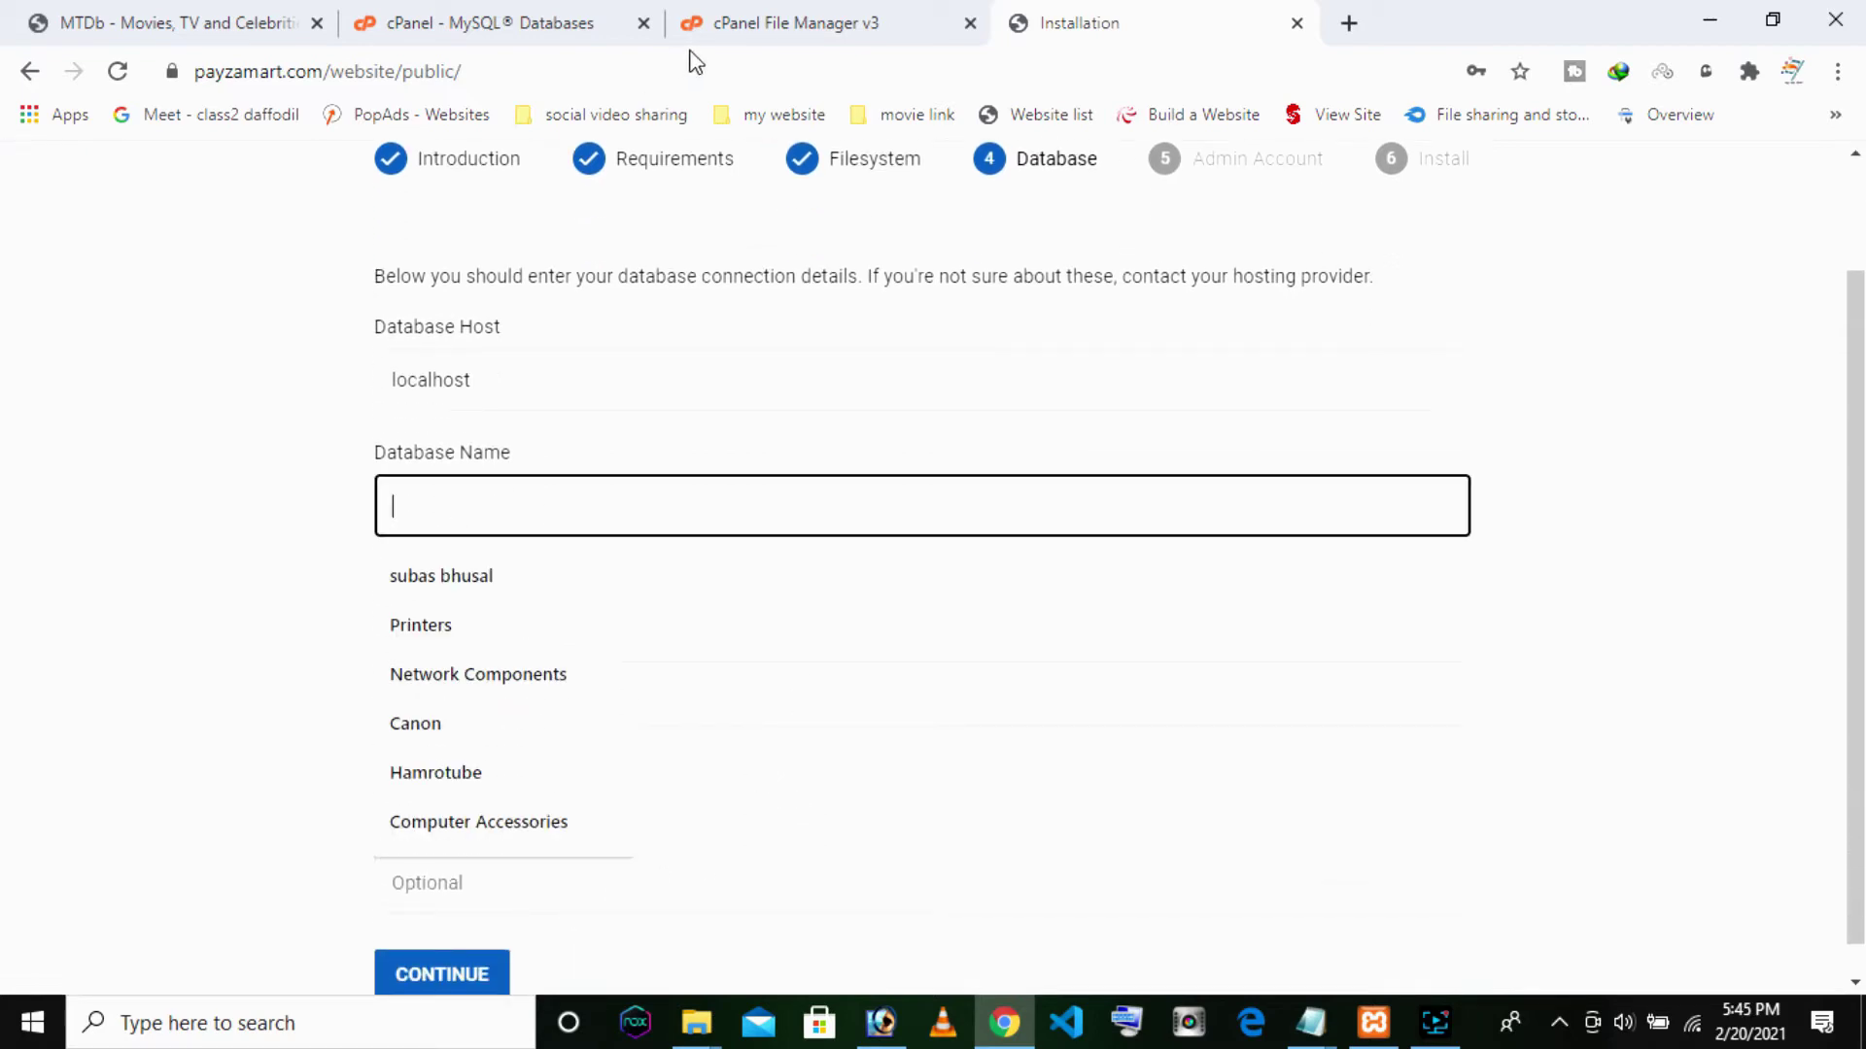
left_click(741, 22)
left_click(437, 8)
scroll(541, 612, "down", 4)
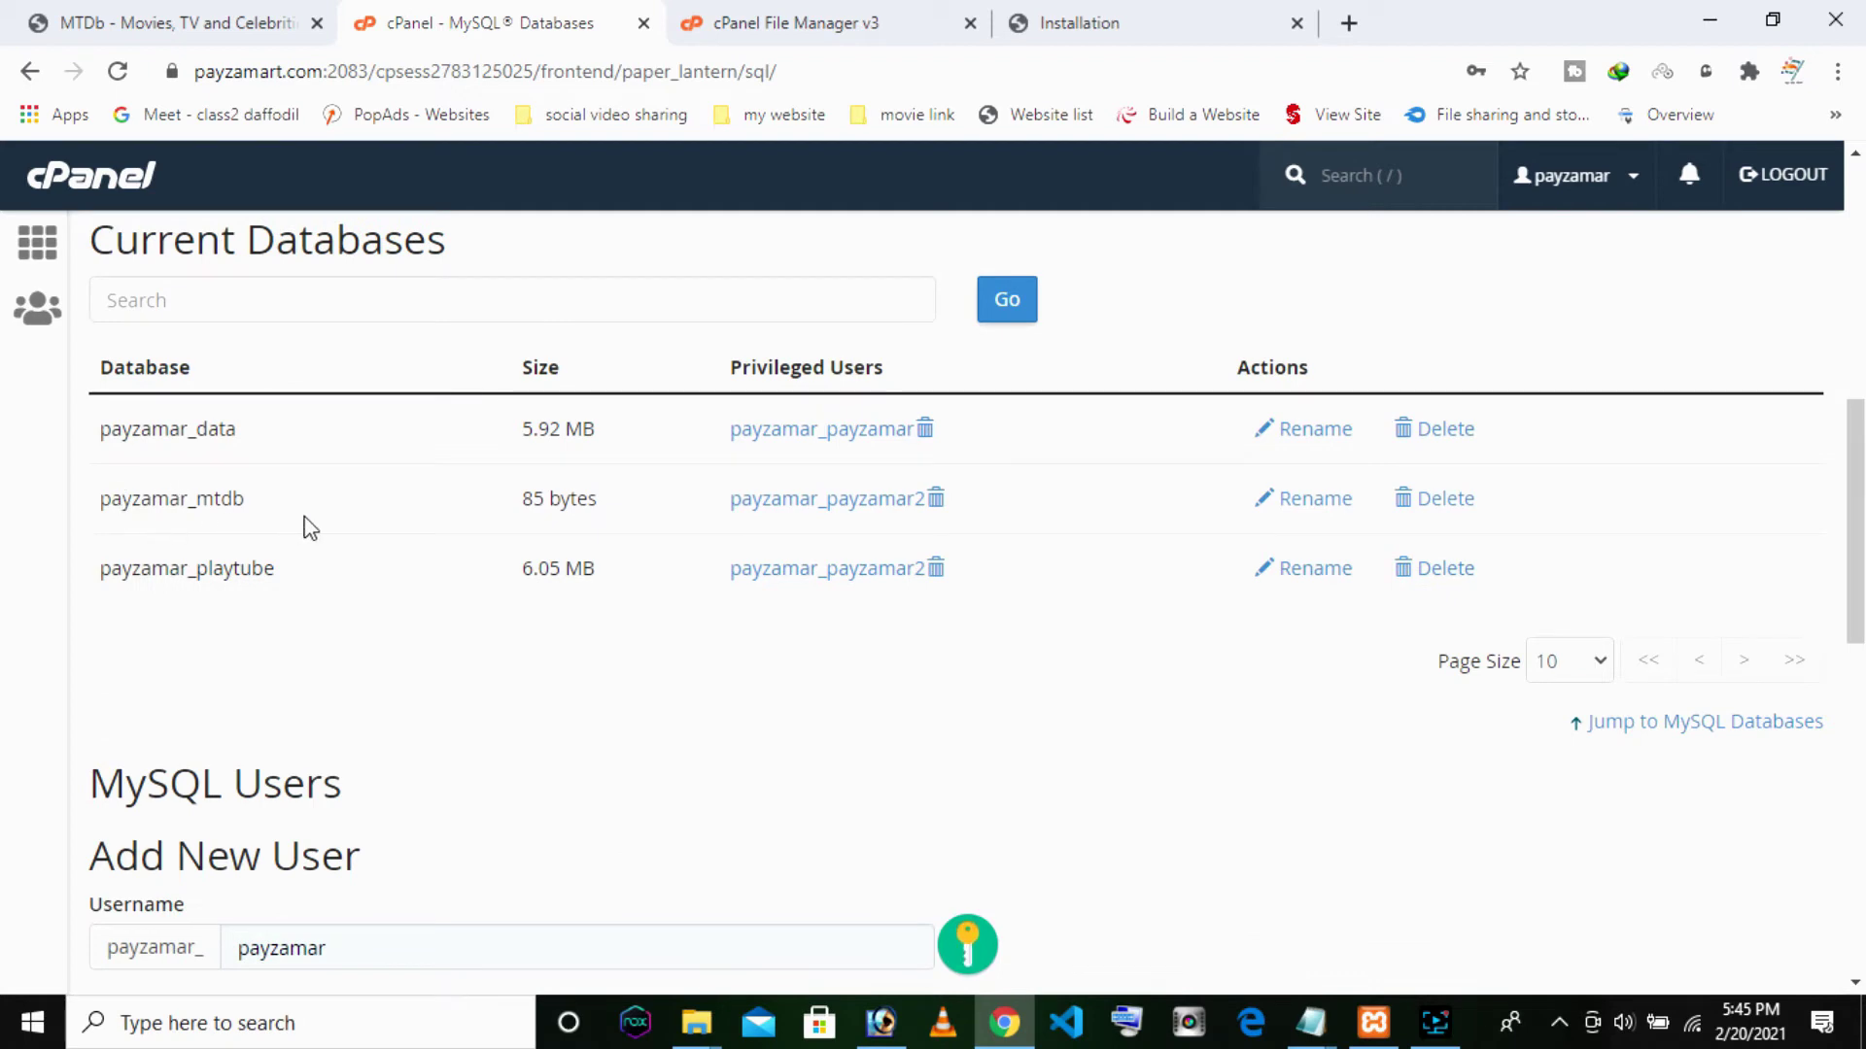
left_click(1088, 23)
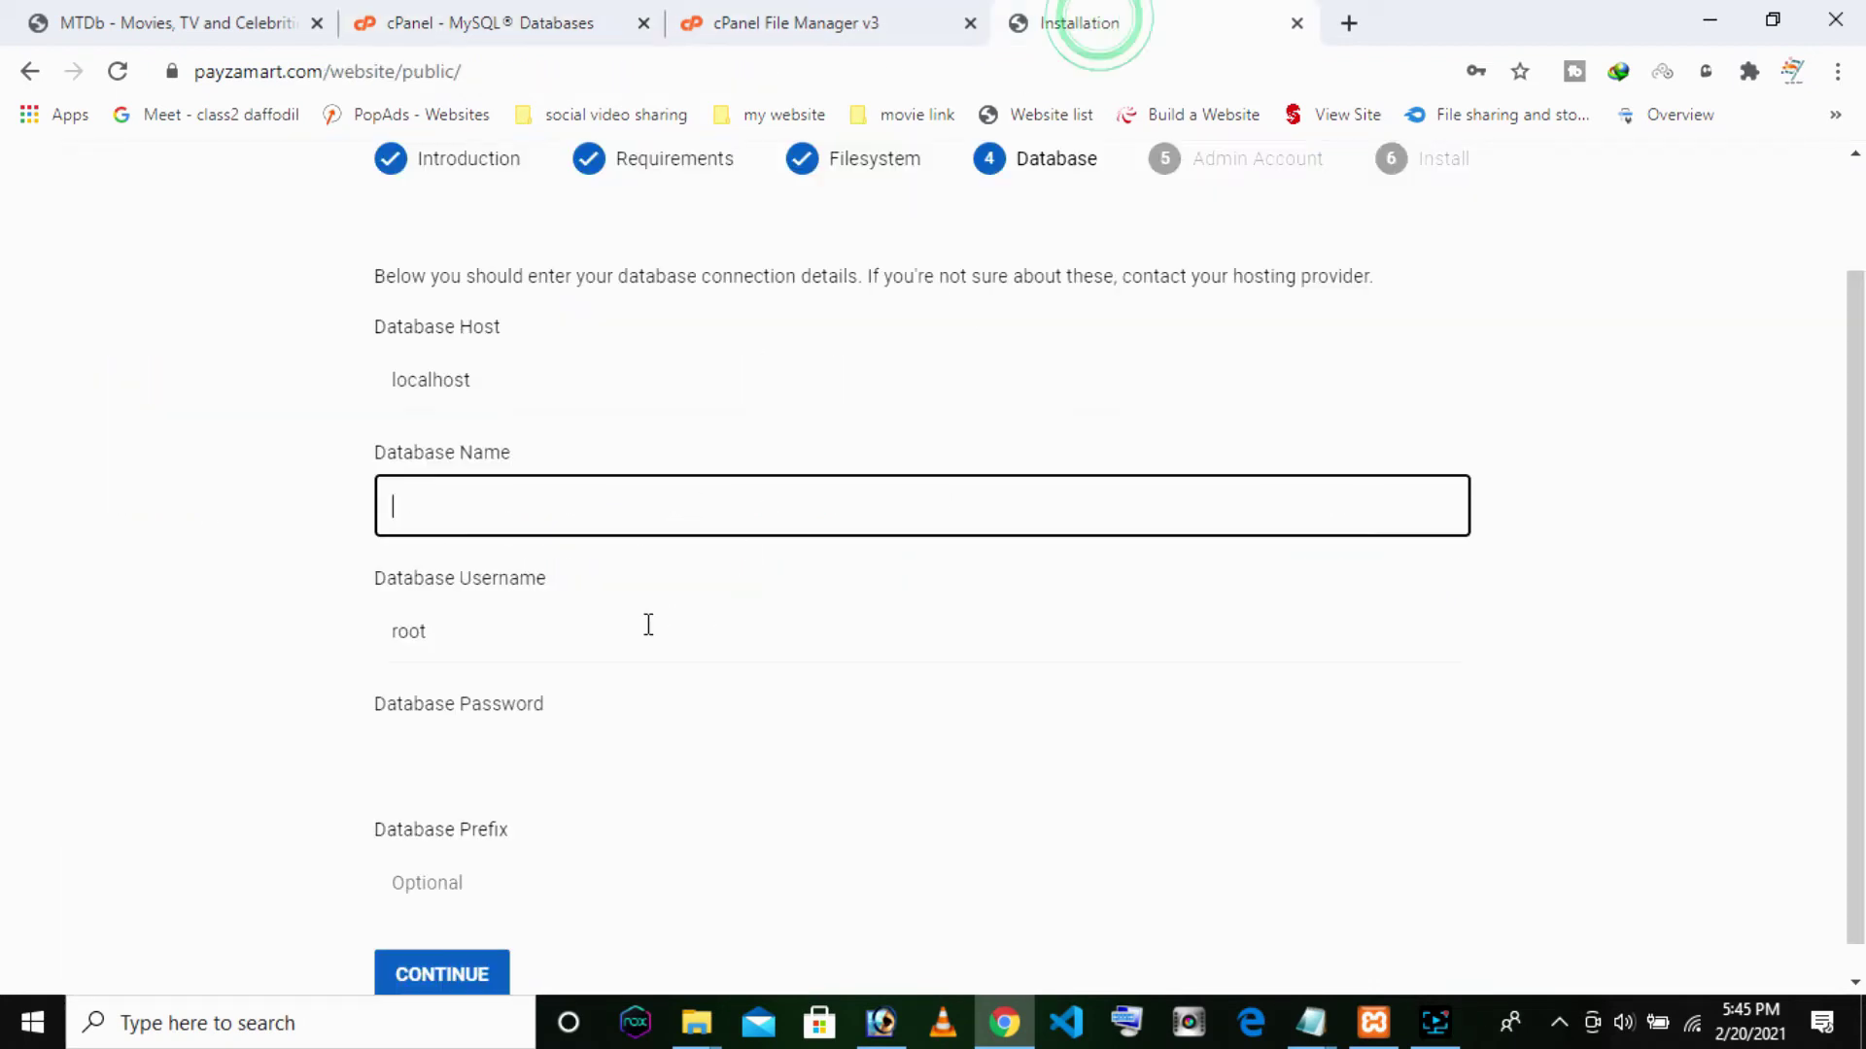
left_click(609, 507)
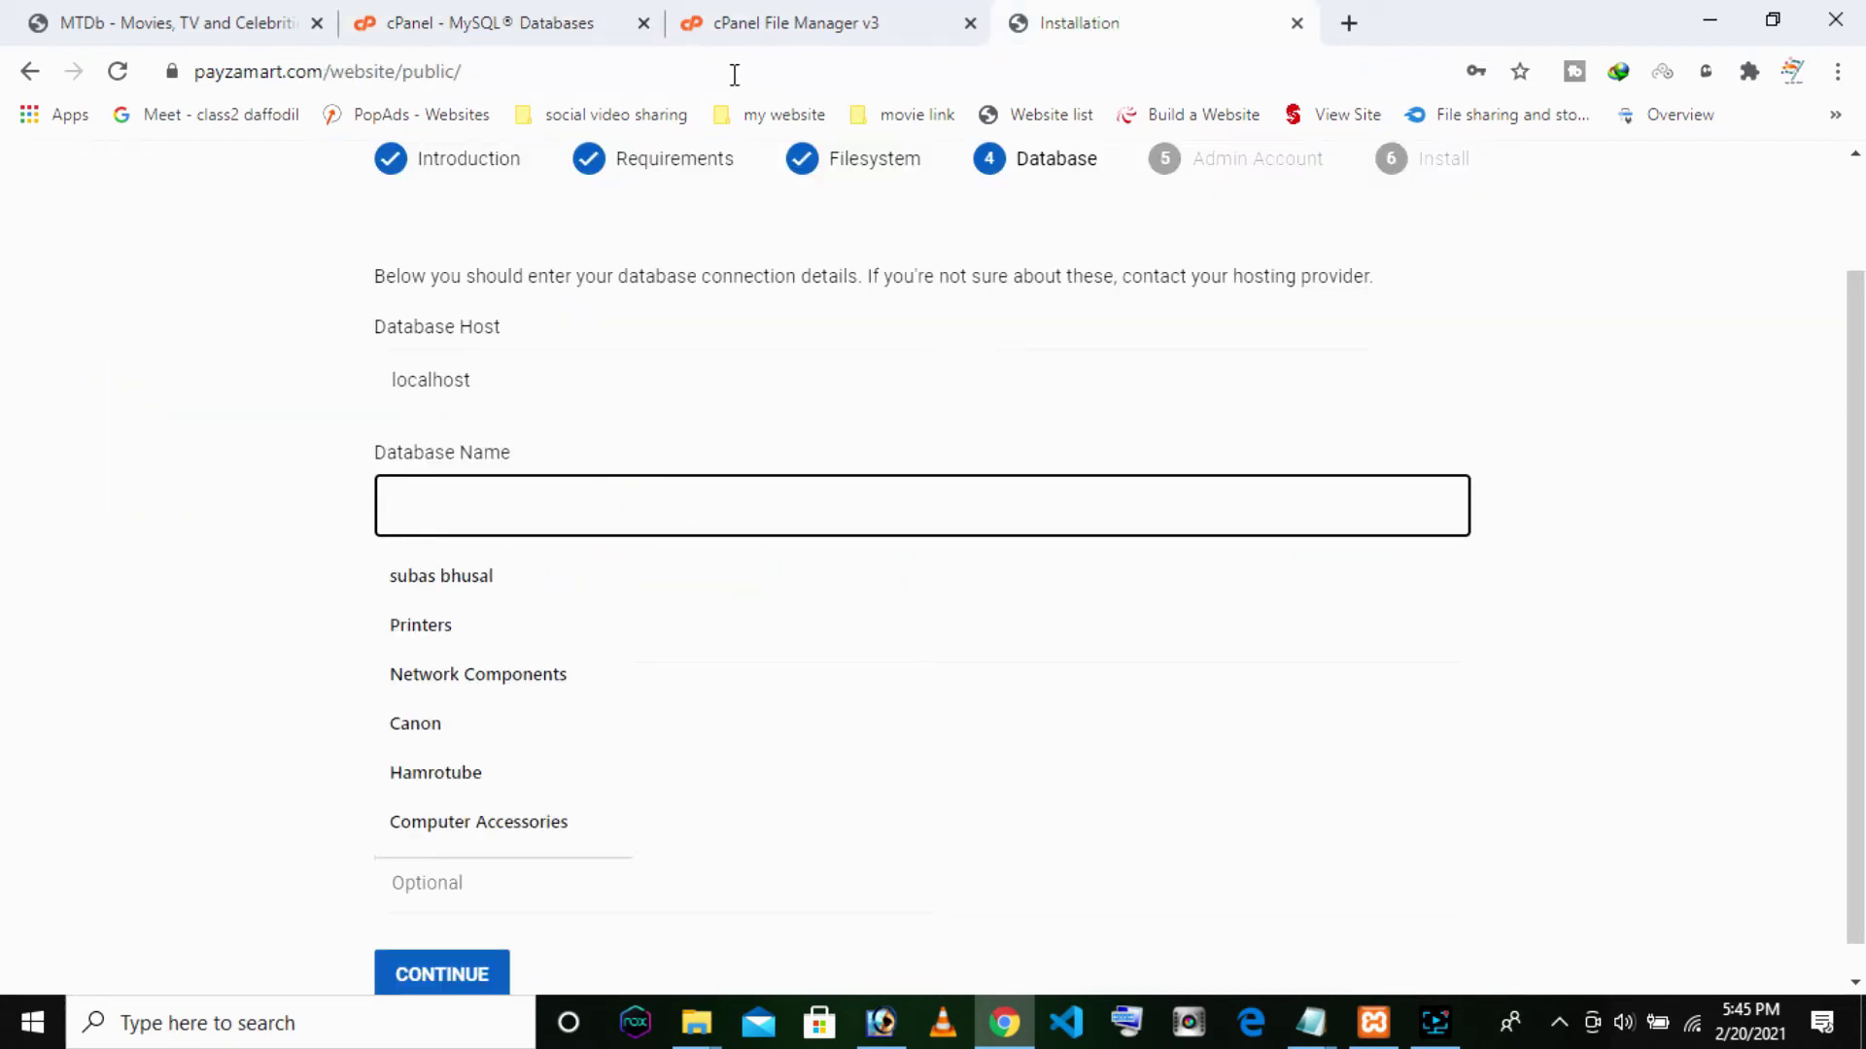
left_click(466, 15)
Copy the mtdb database name and paste it into the installer's Database name field
left_click_drag(275, 499, 100, 499)
right_click(138, 498)
left_click(169, 518)
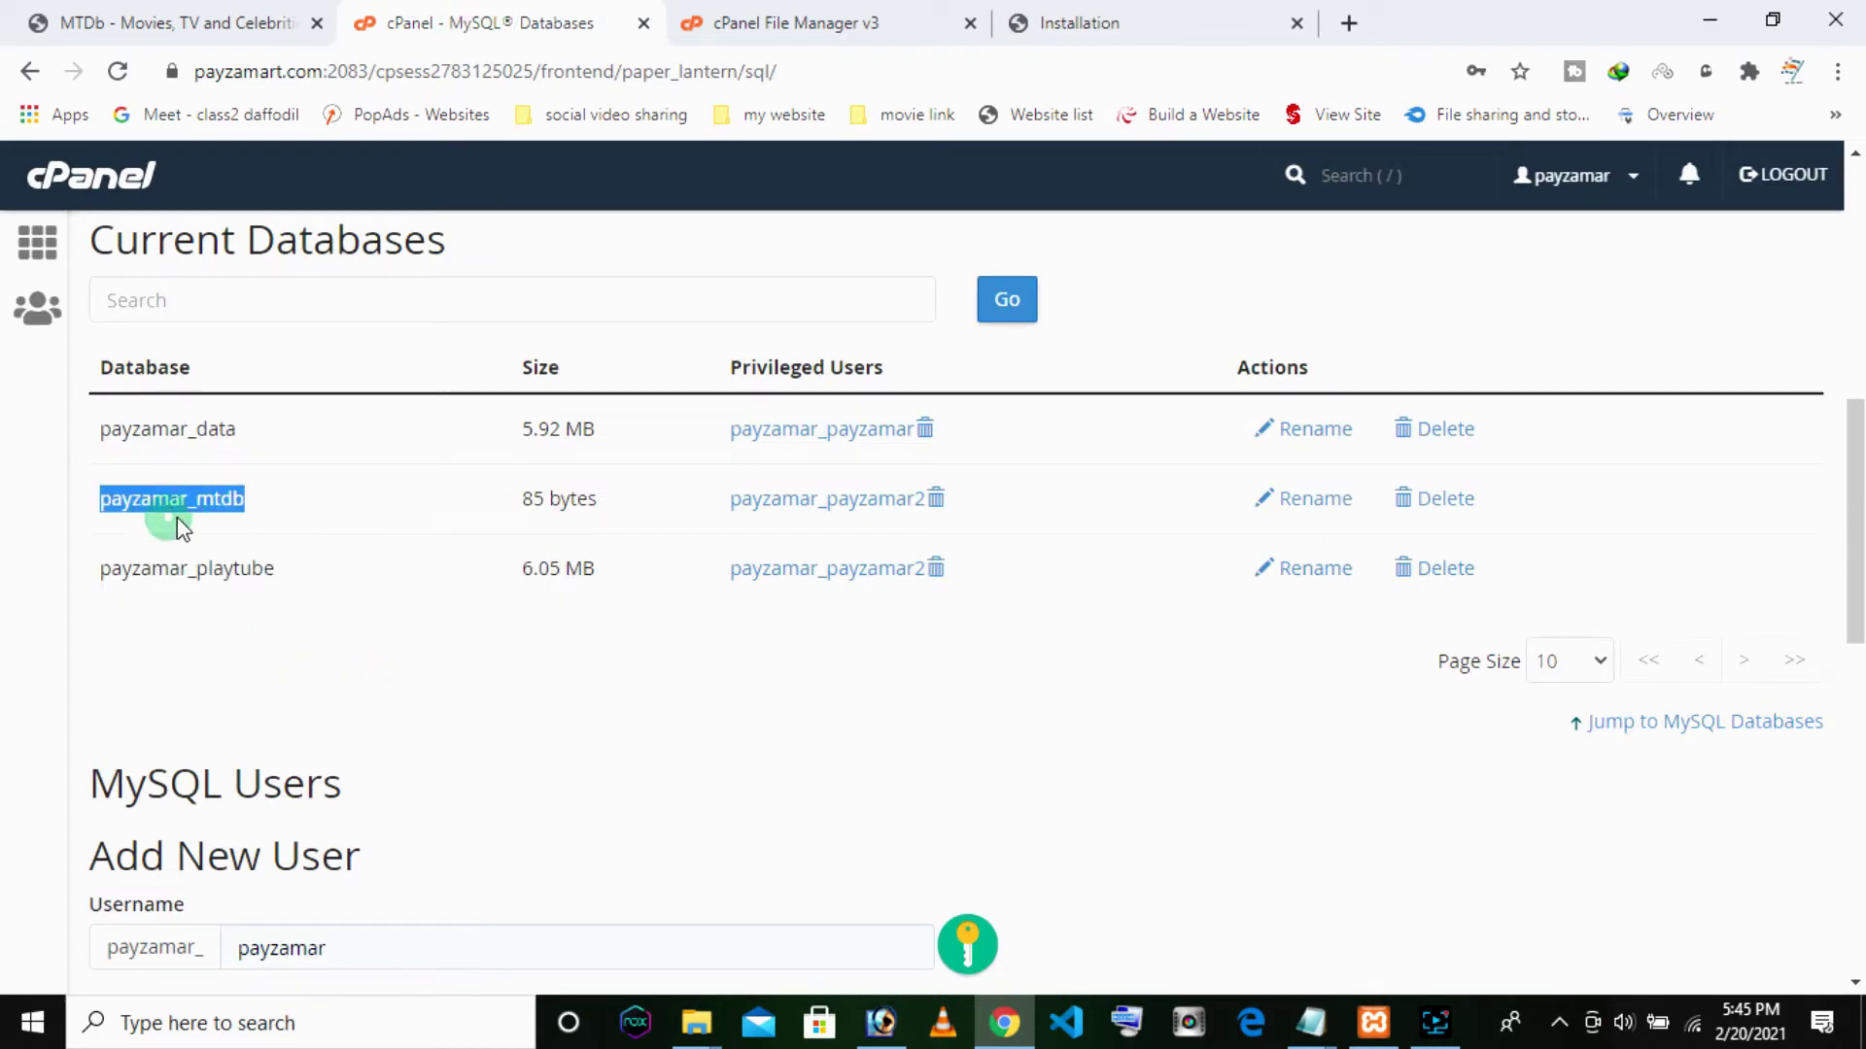
left_click(762, 29)
left_click(500, 22)
left_click(1125, 20)
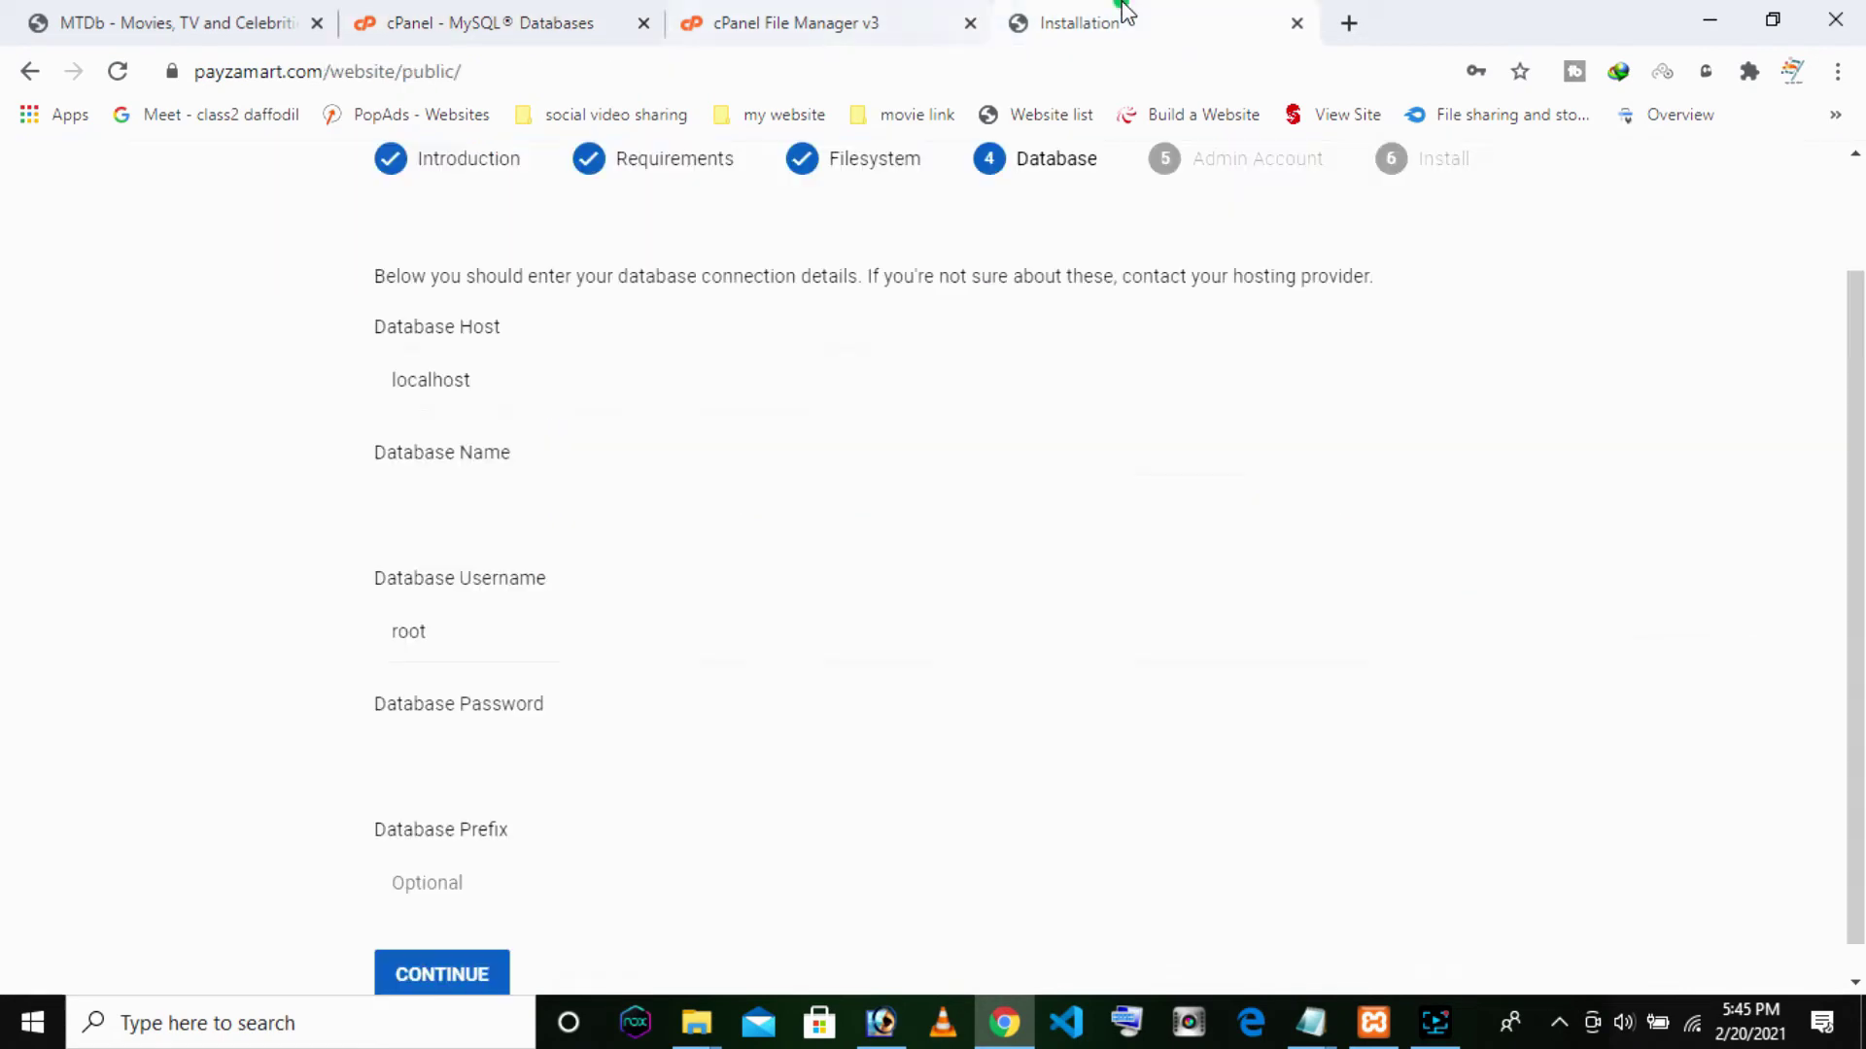
left_click(688, 508)
key("ctrl+v")
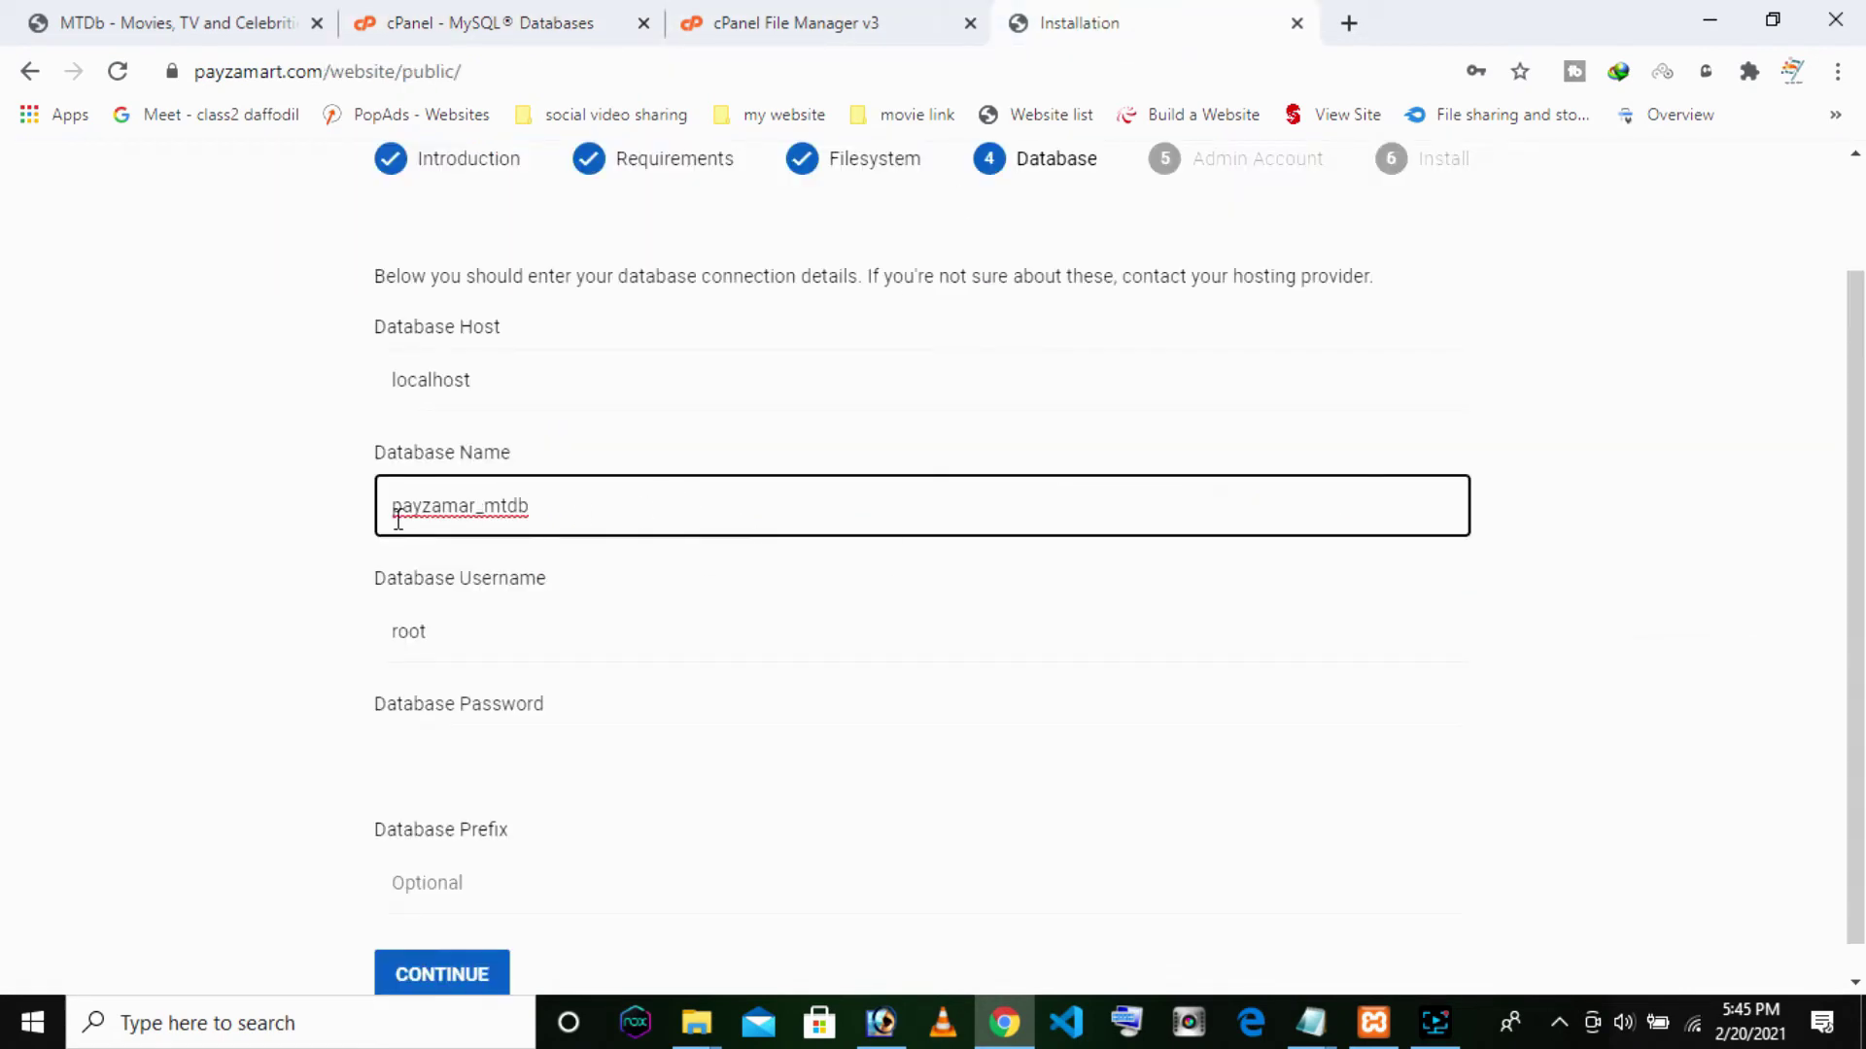
Replace the default root username with the privileged user copied from cPanel
left_click(518, 387)
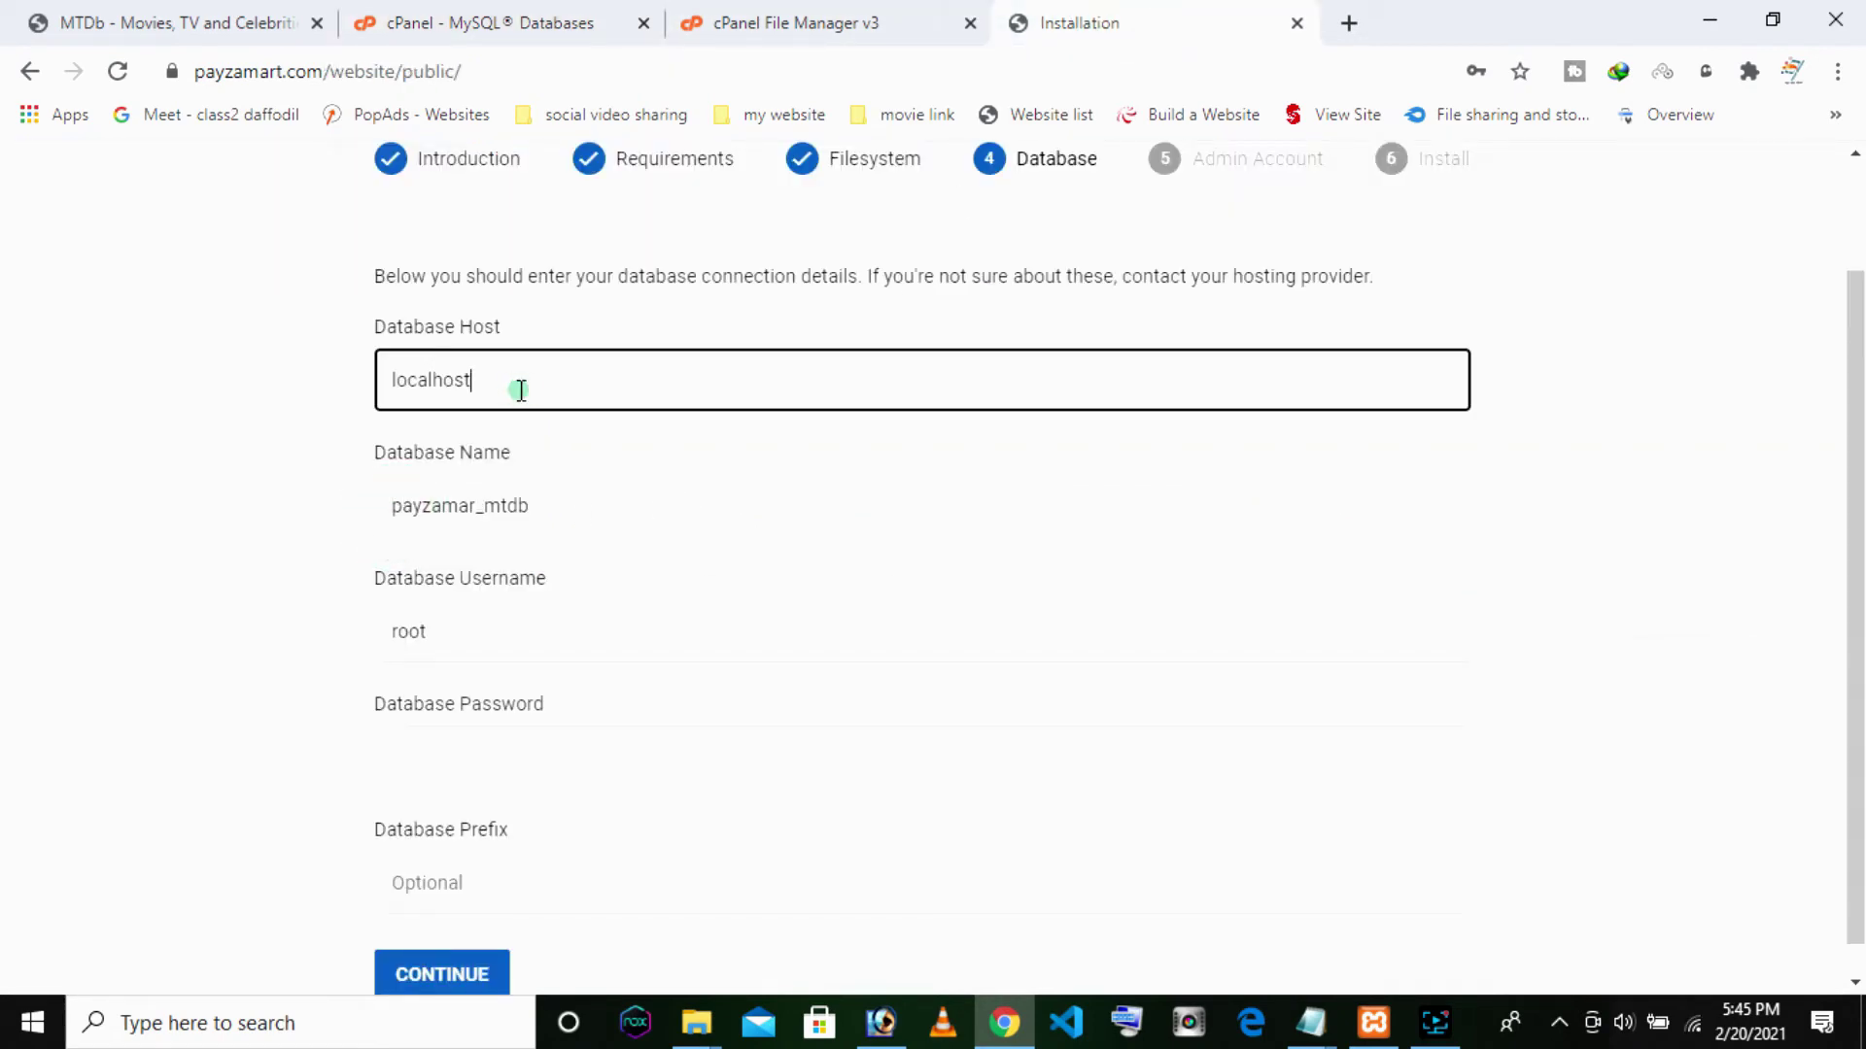
left_click(522, 620)
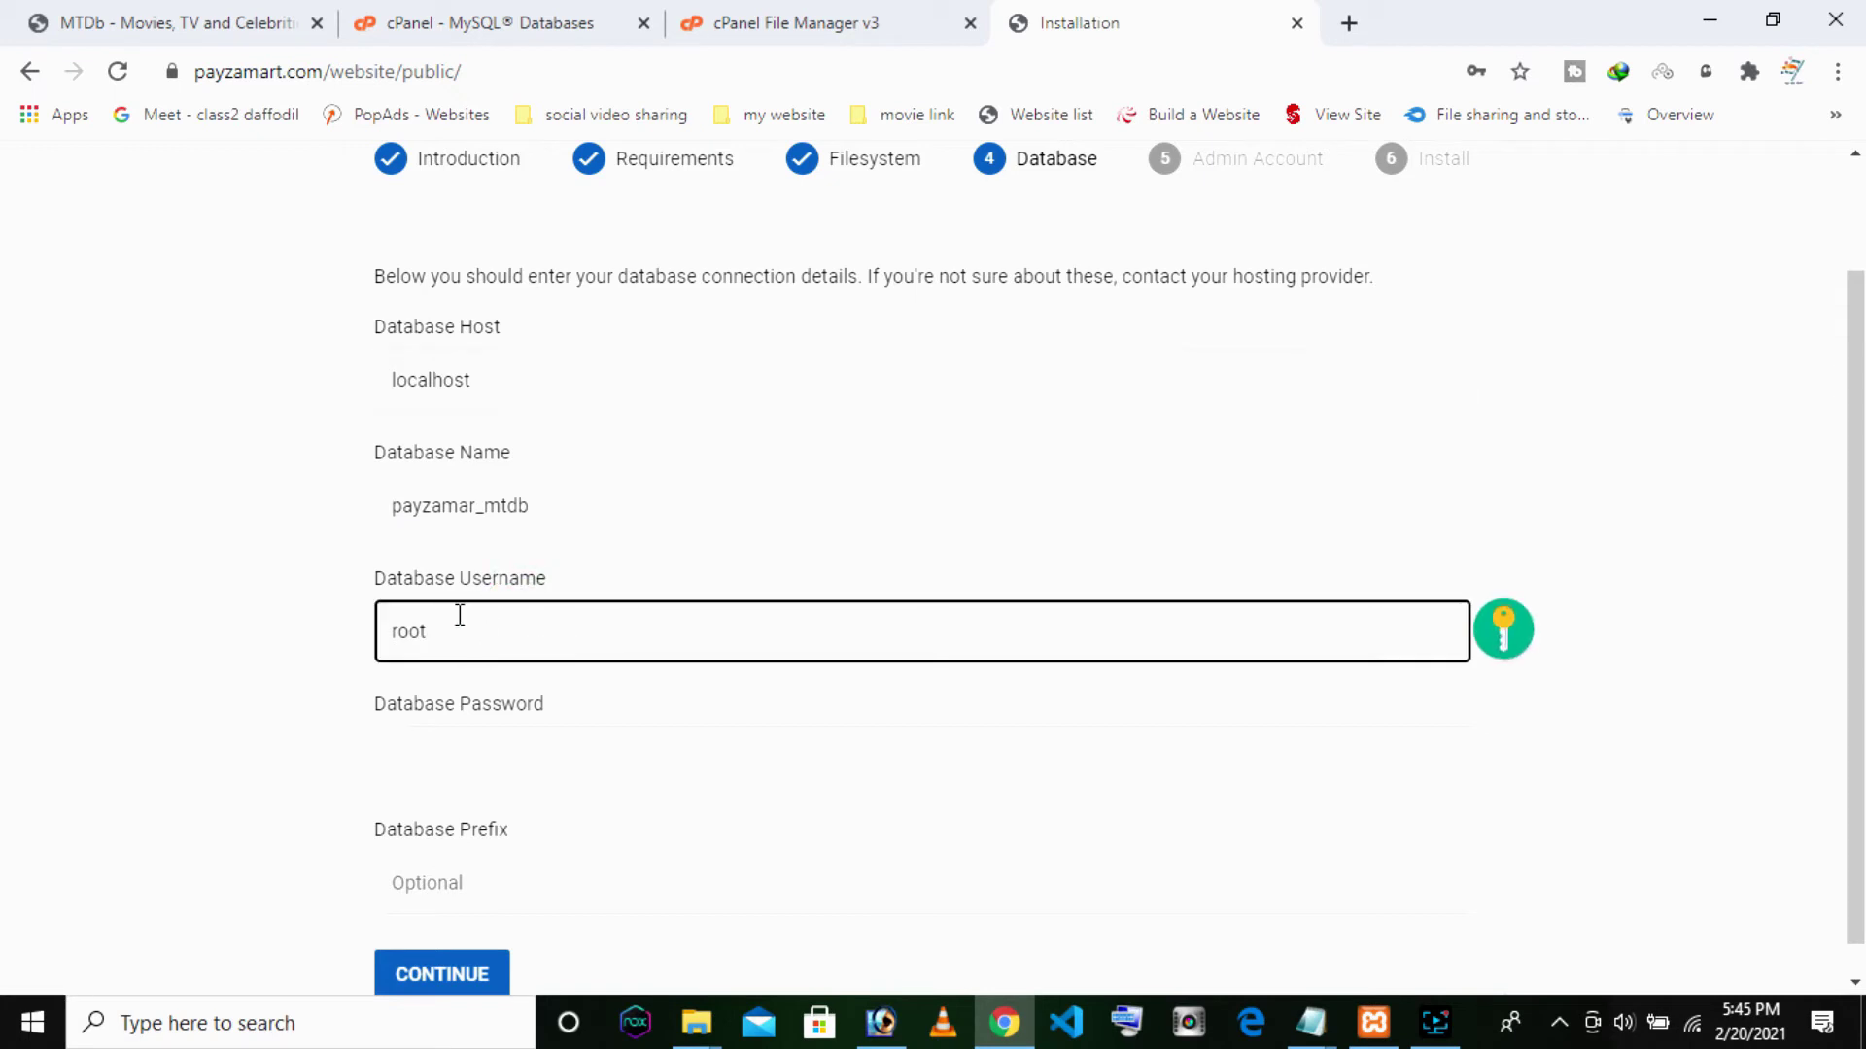
left_click_drag(458, 621, 213, 629)
left_click(639, 13)
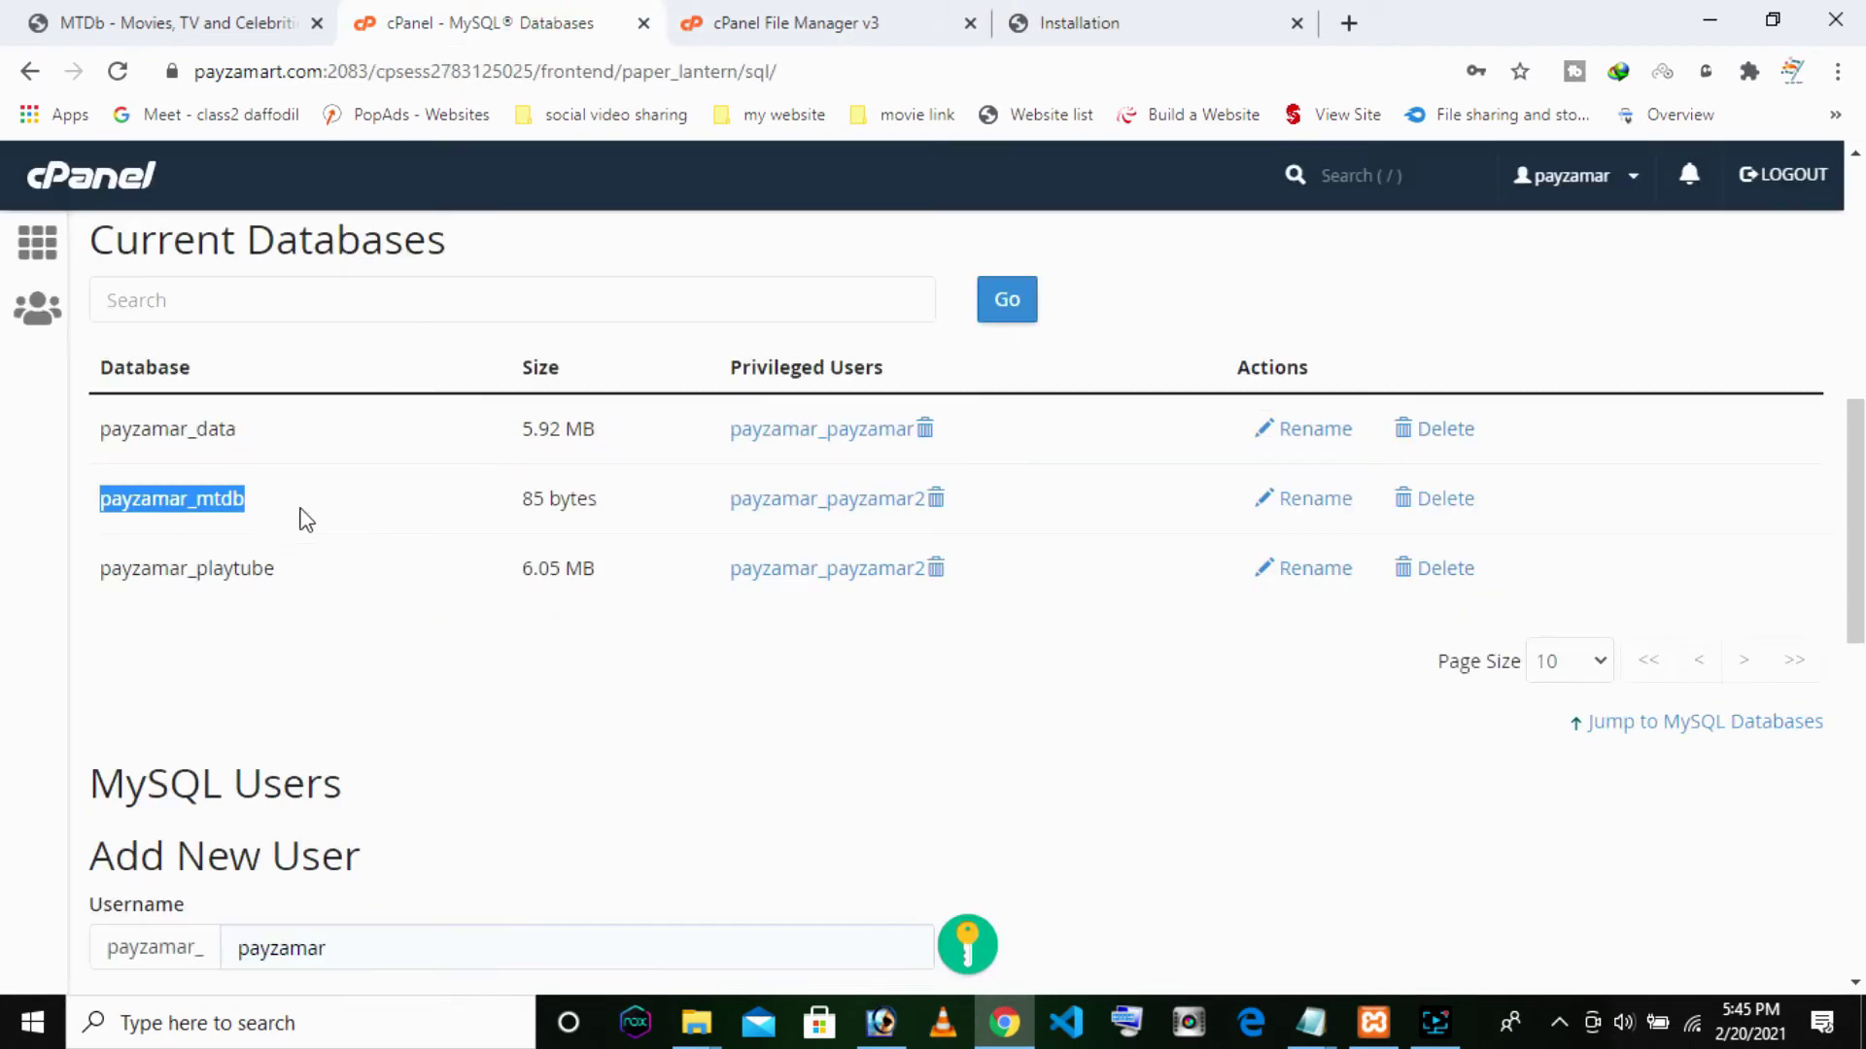
right_click(778, 500)
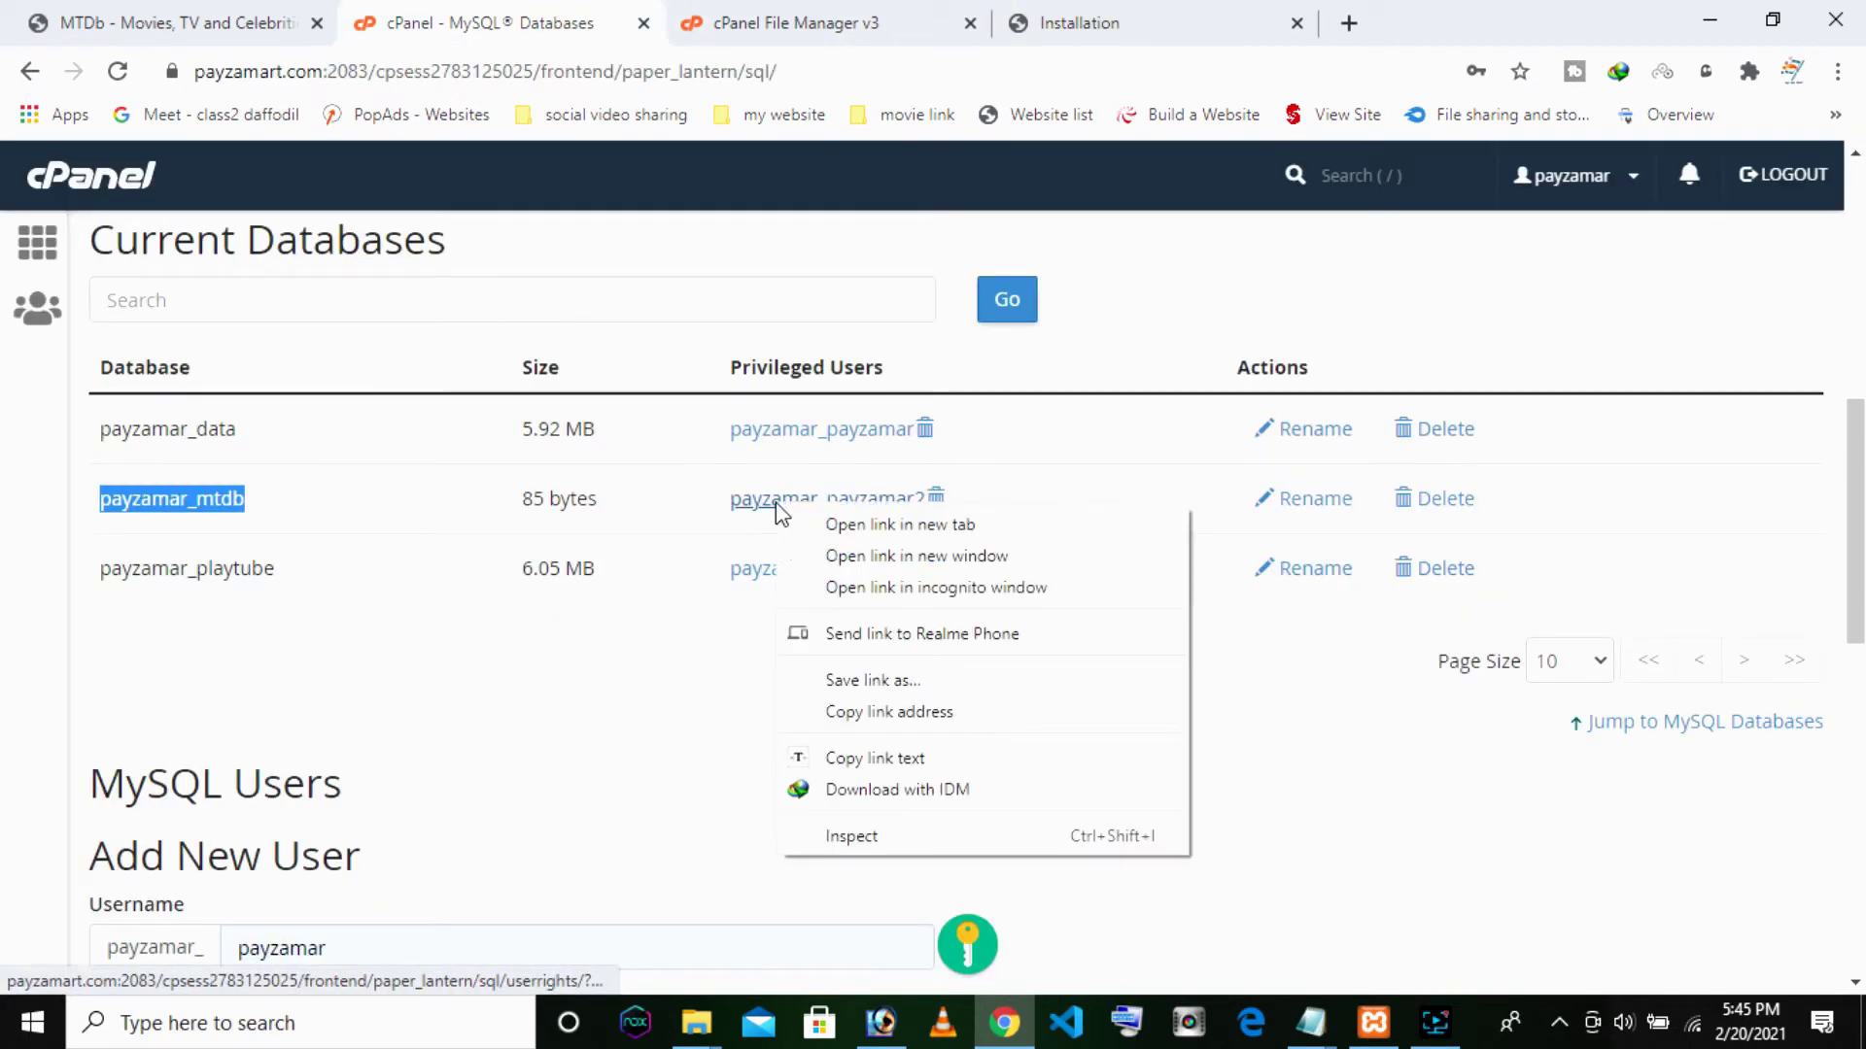
left_click(834, 756)
left_click(1108, 21)
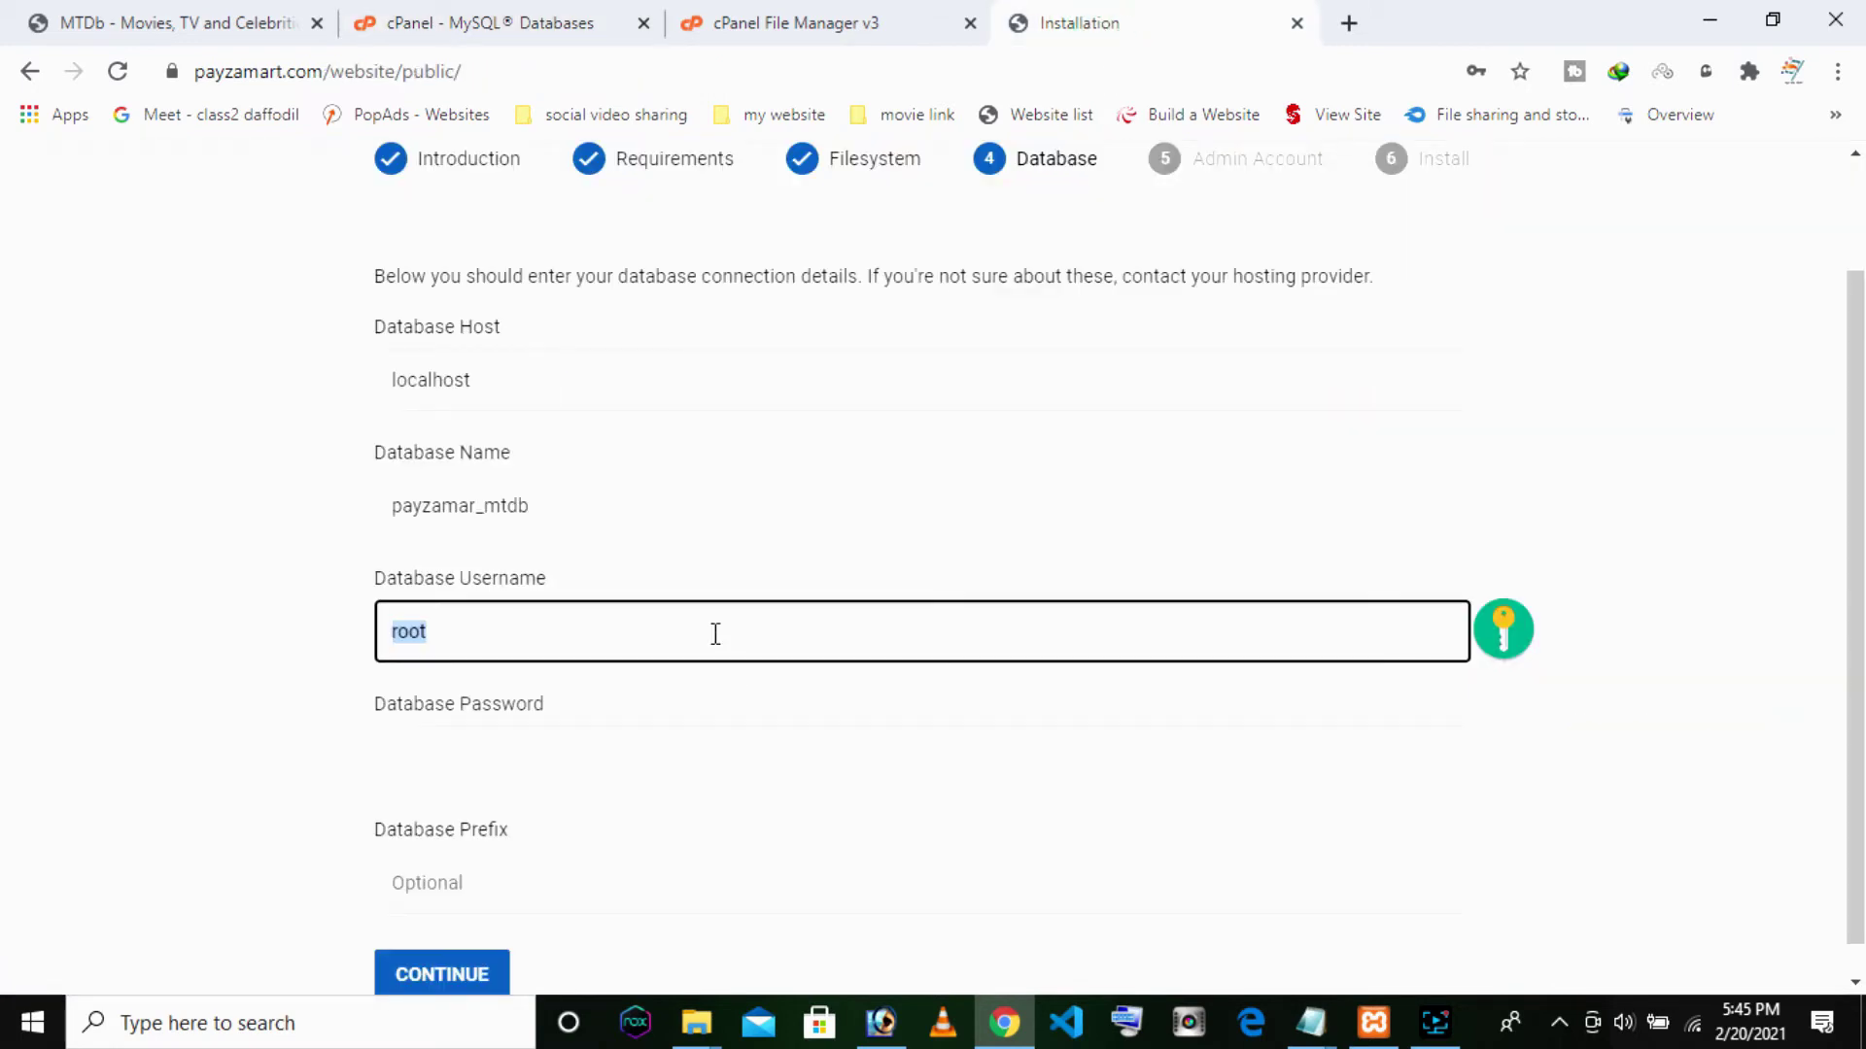
key("ctrl+v")
Enter the database password and submit the connection details
scroll(558, 704, "down", 1)
left_click(562, 715)
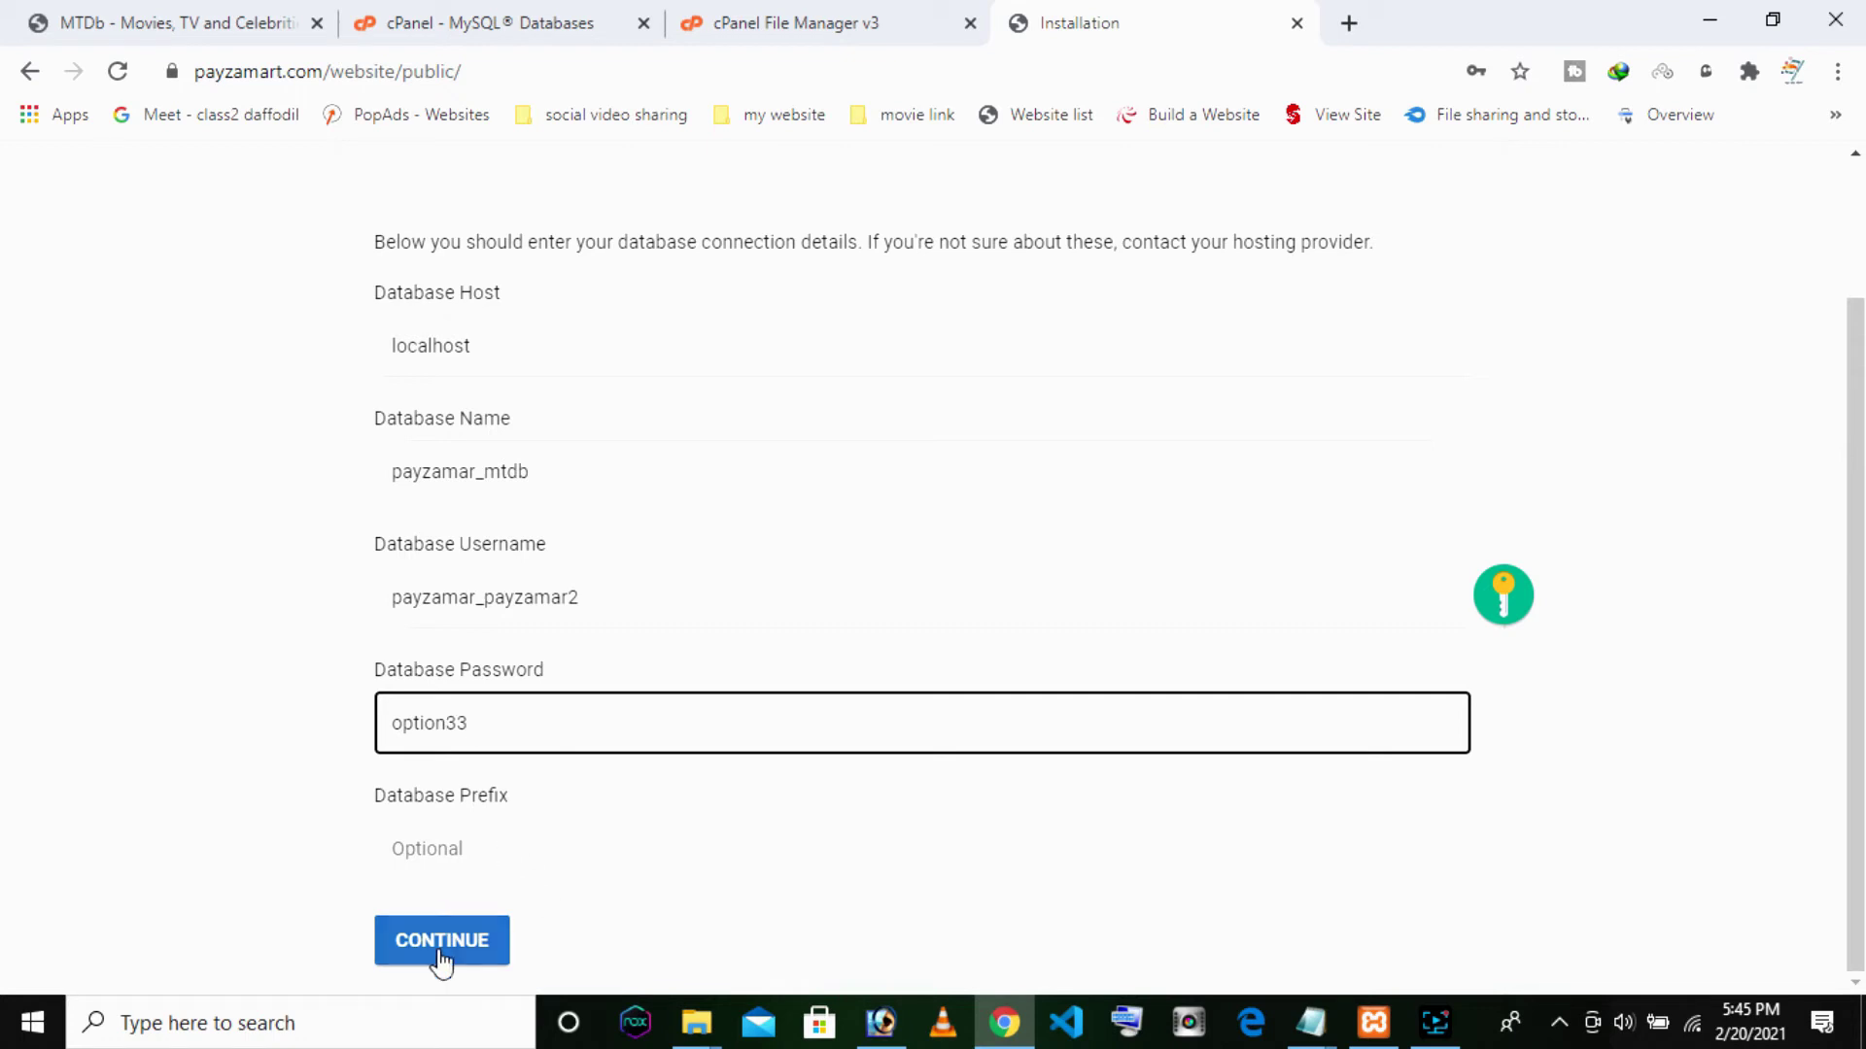
left_click(534, 878)
left_click(449, 945)
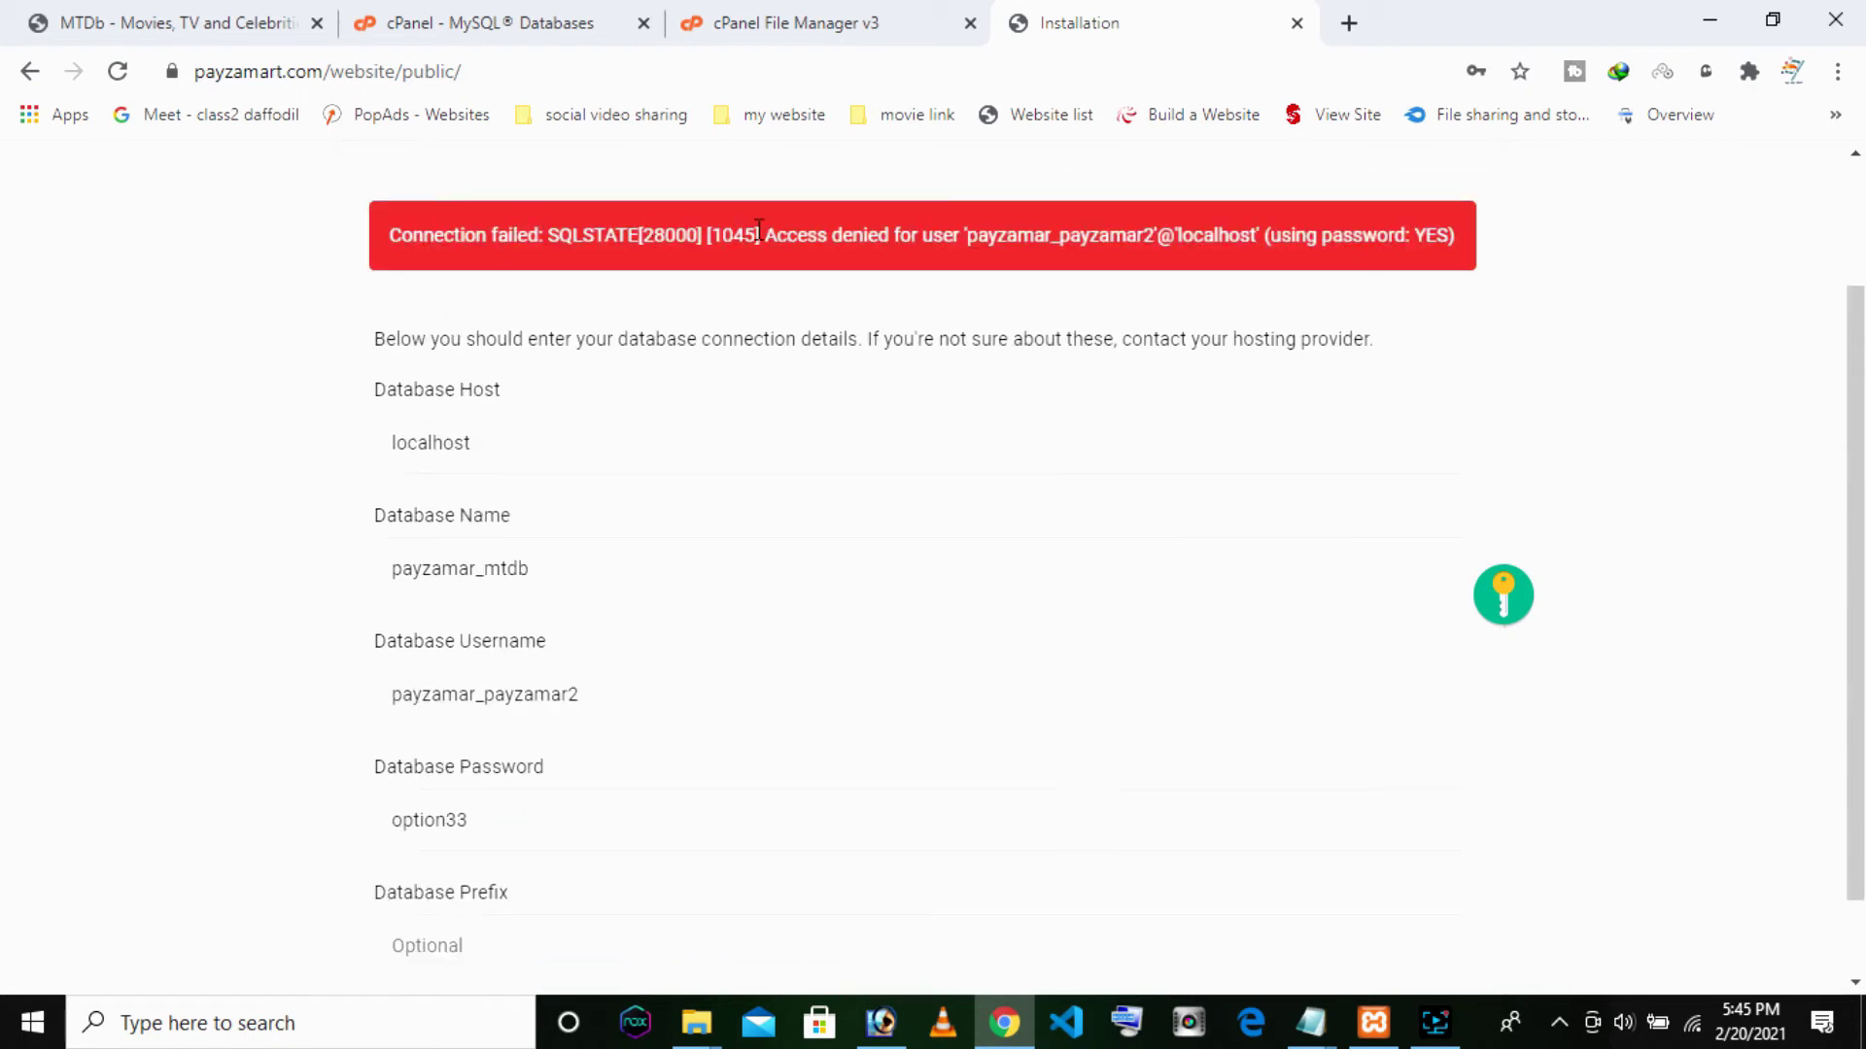
Correct the database password and resubmit, reaching the Admin Account step
left_click(911, 243)
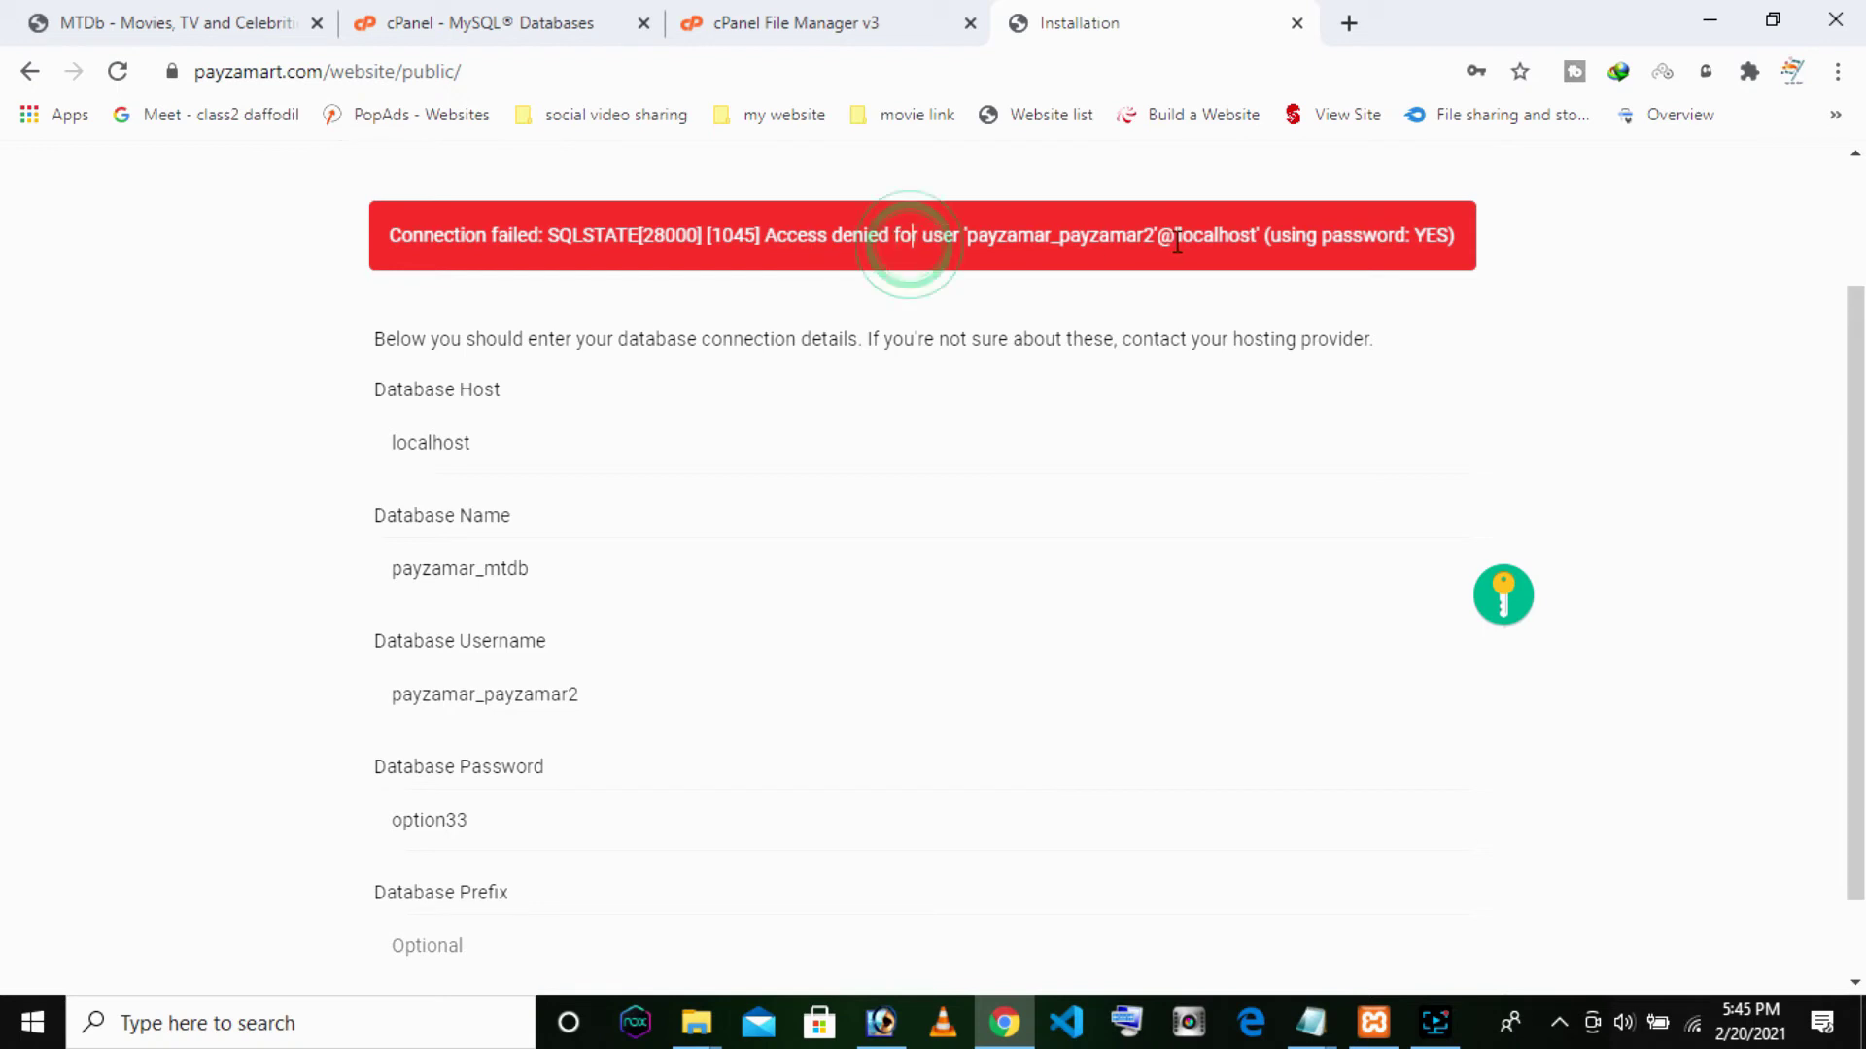
left_click(1408, 247)
scroll(1224, 492, "down", 1)
left_click(487, 722)
type("@#")
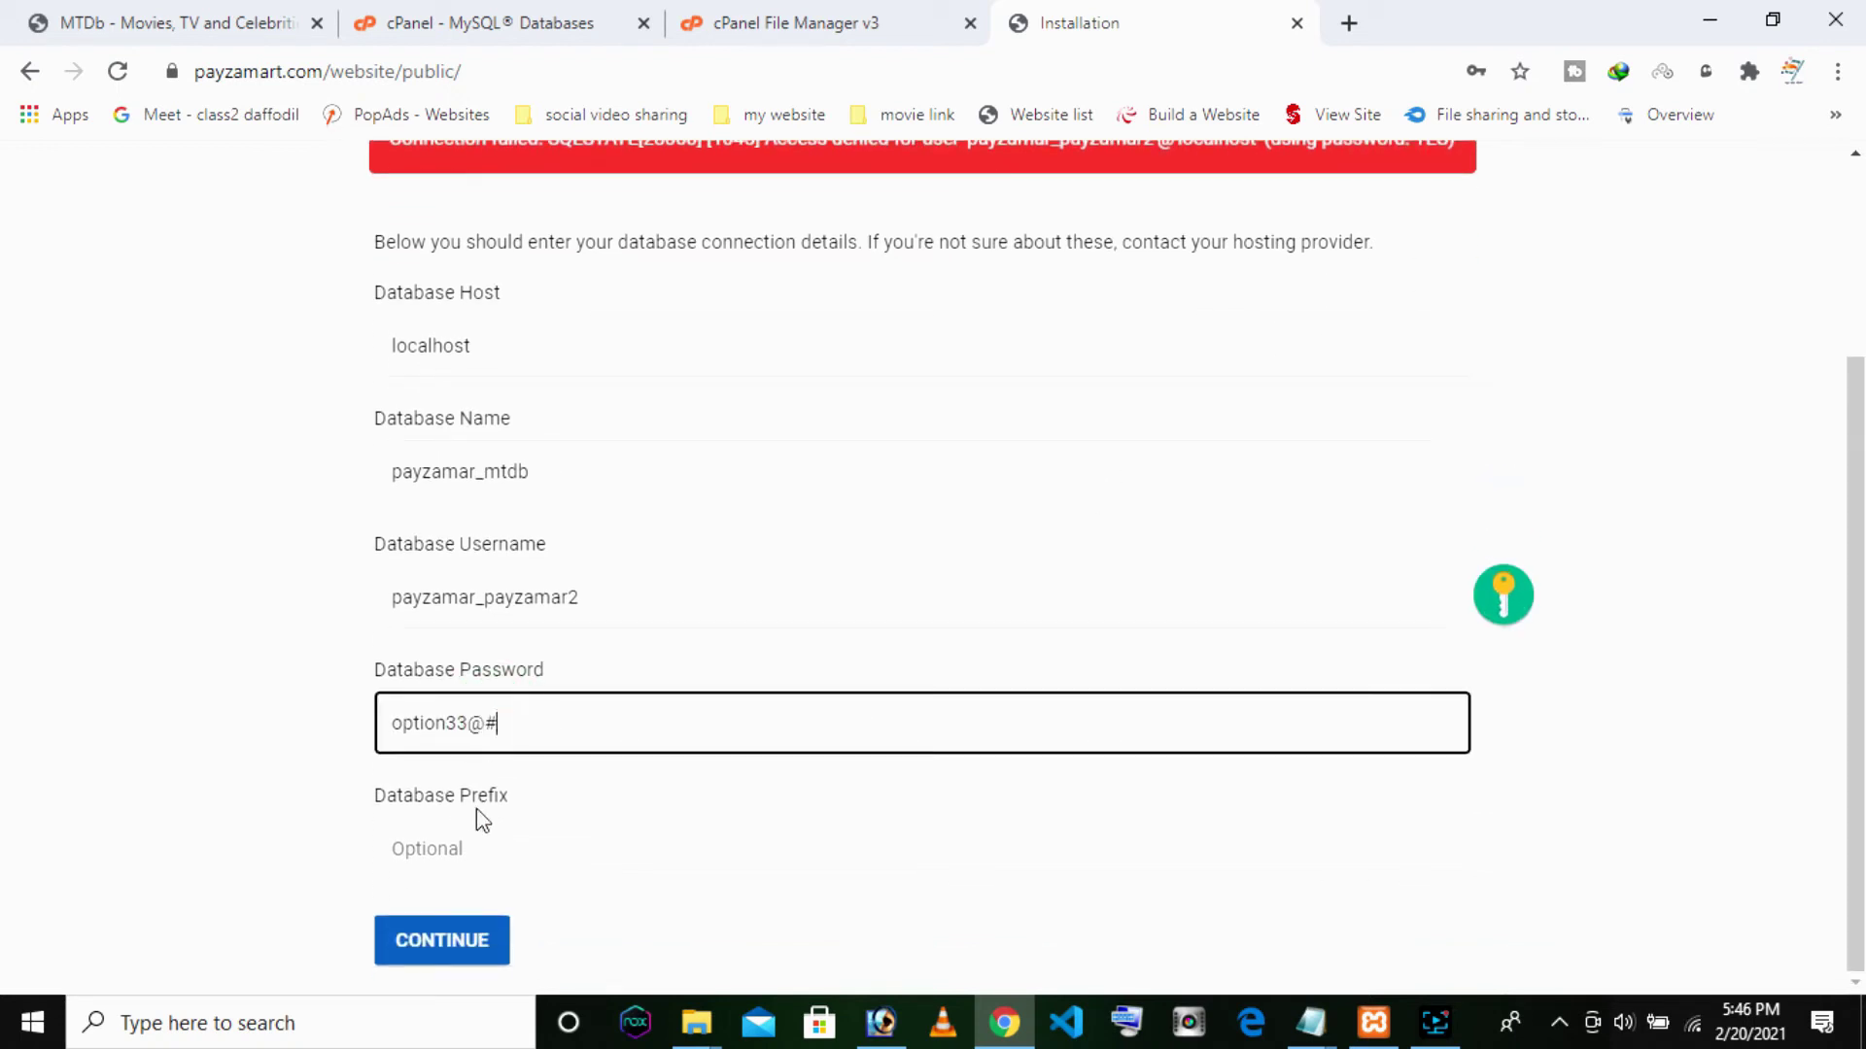
left_click(457, 943)
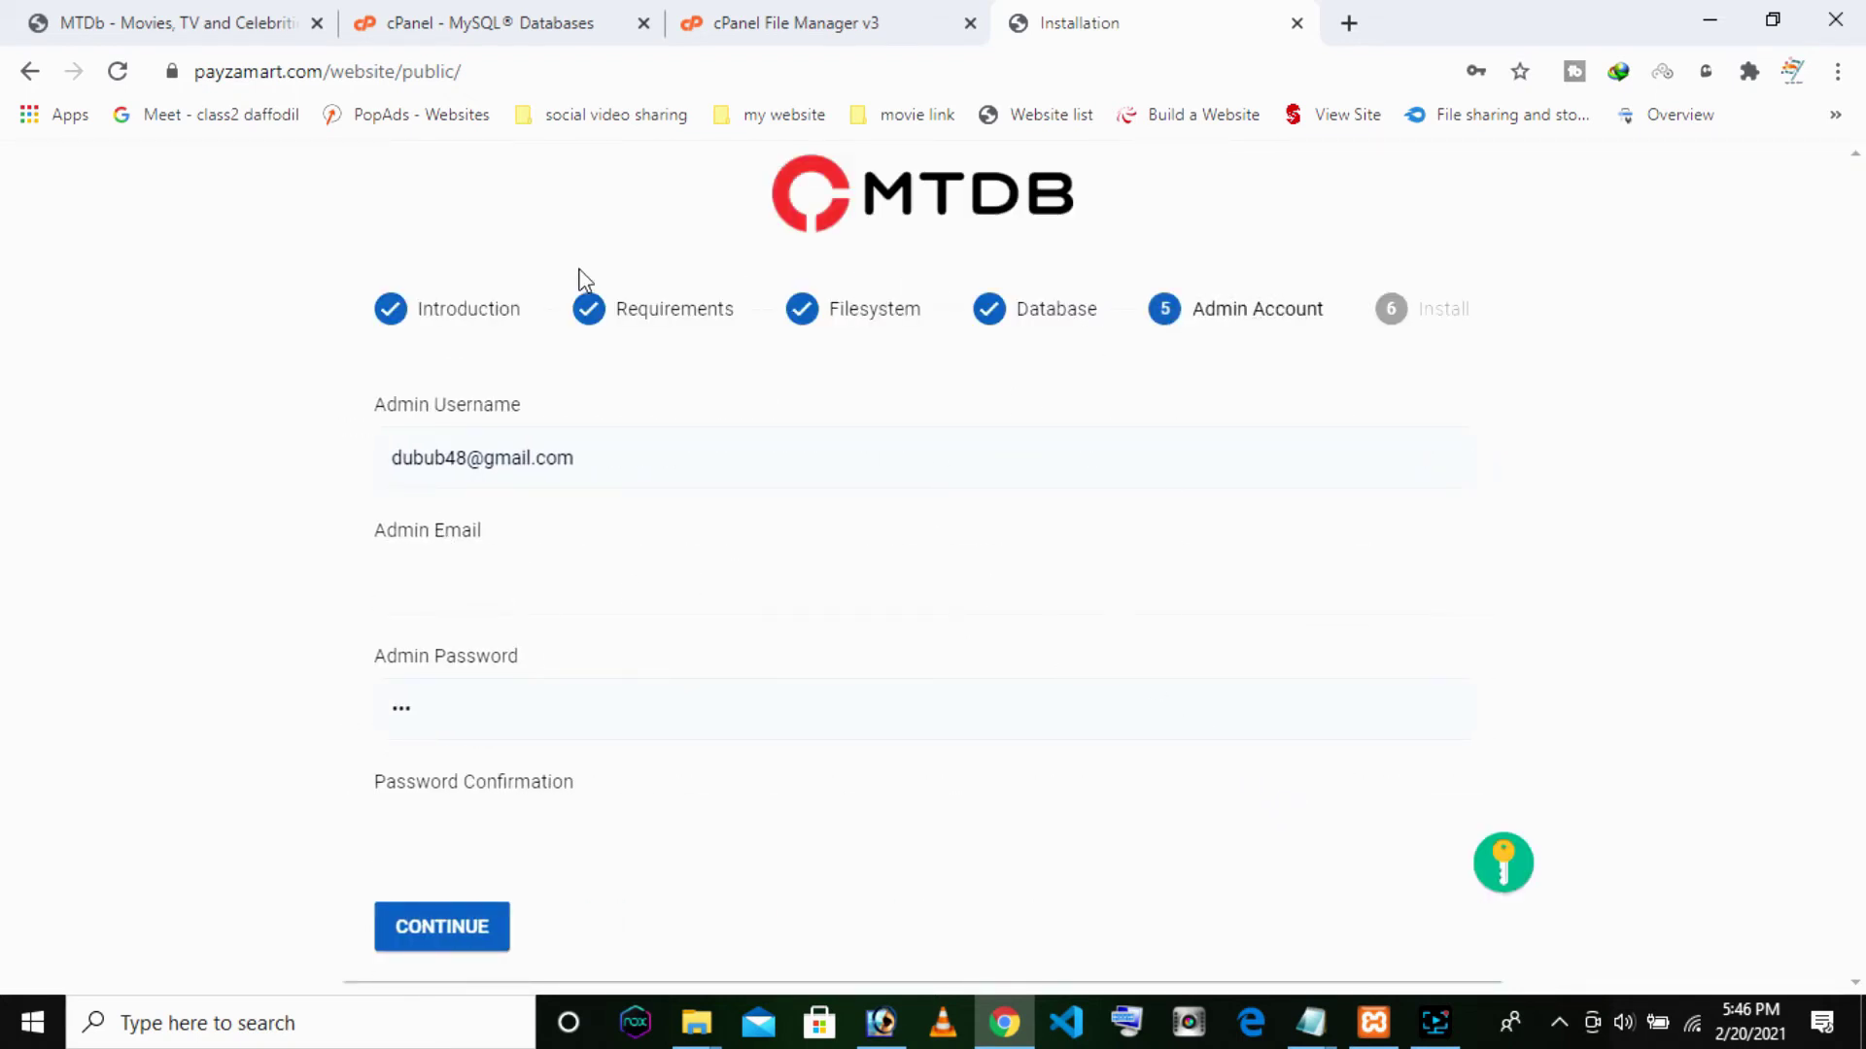
Fill the admin email from saved suggestions and re-select the admin password entry
left_click(445, 588)
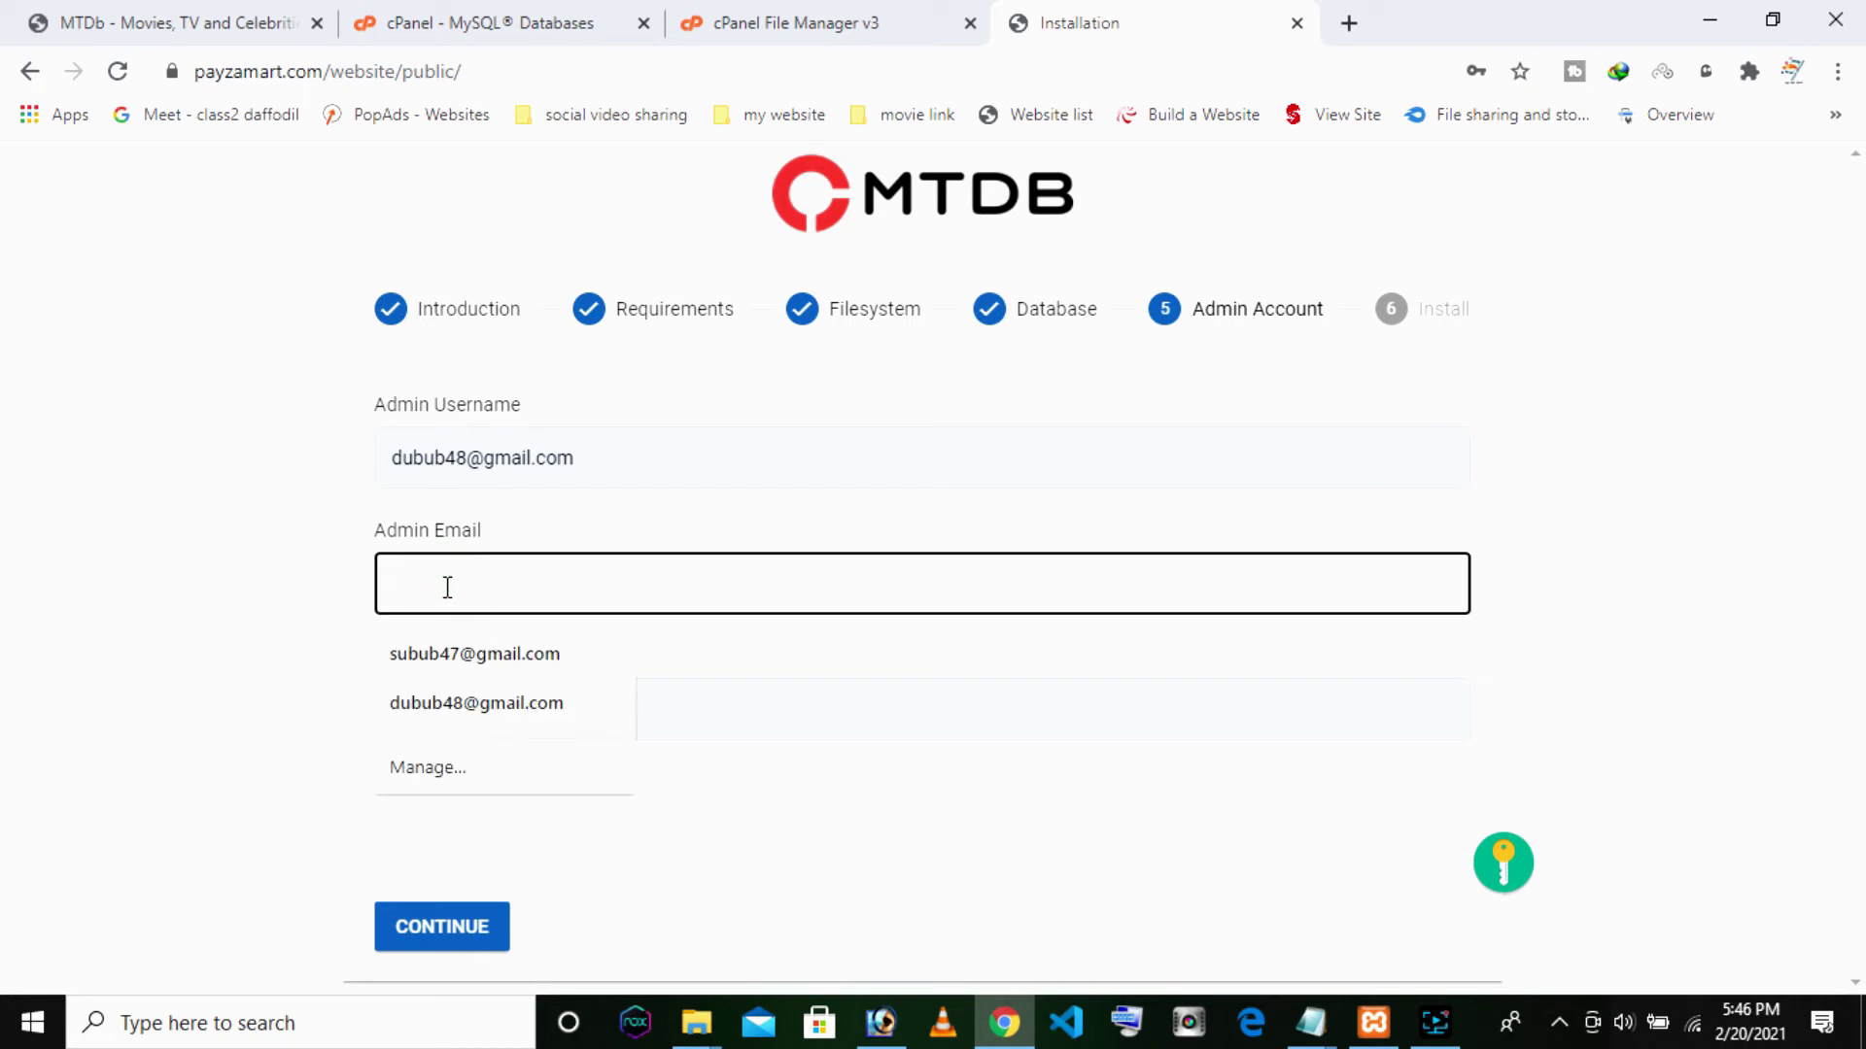
left_click(476, 700)
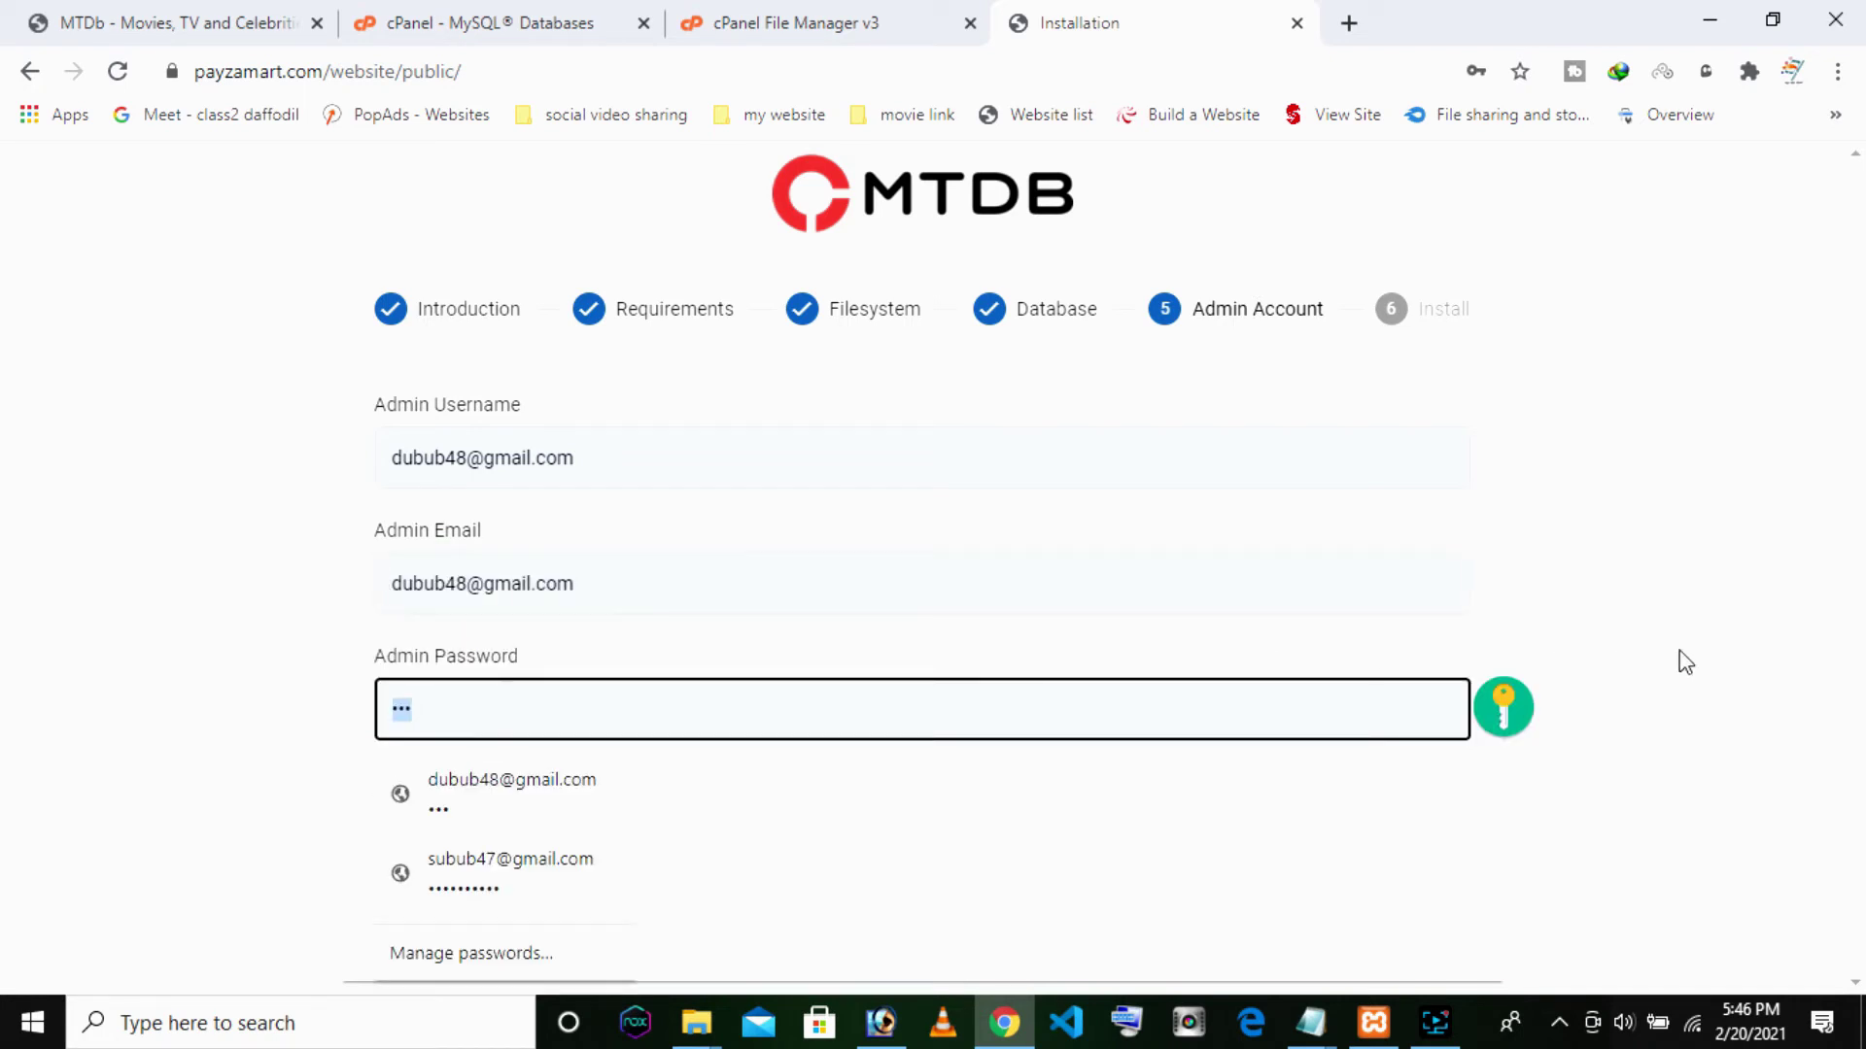
left_click(1743, 603)
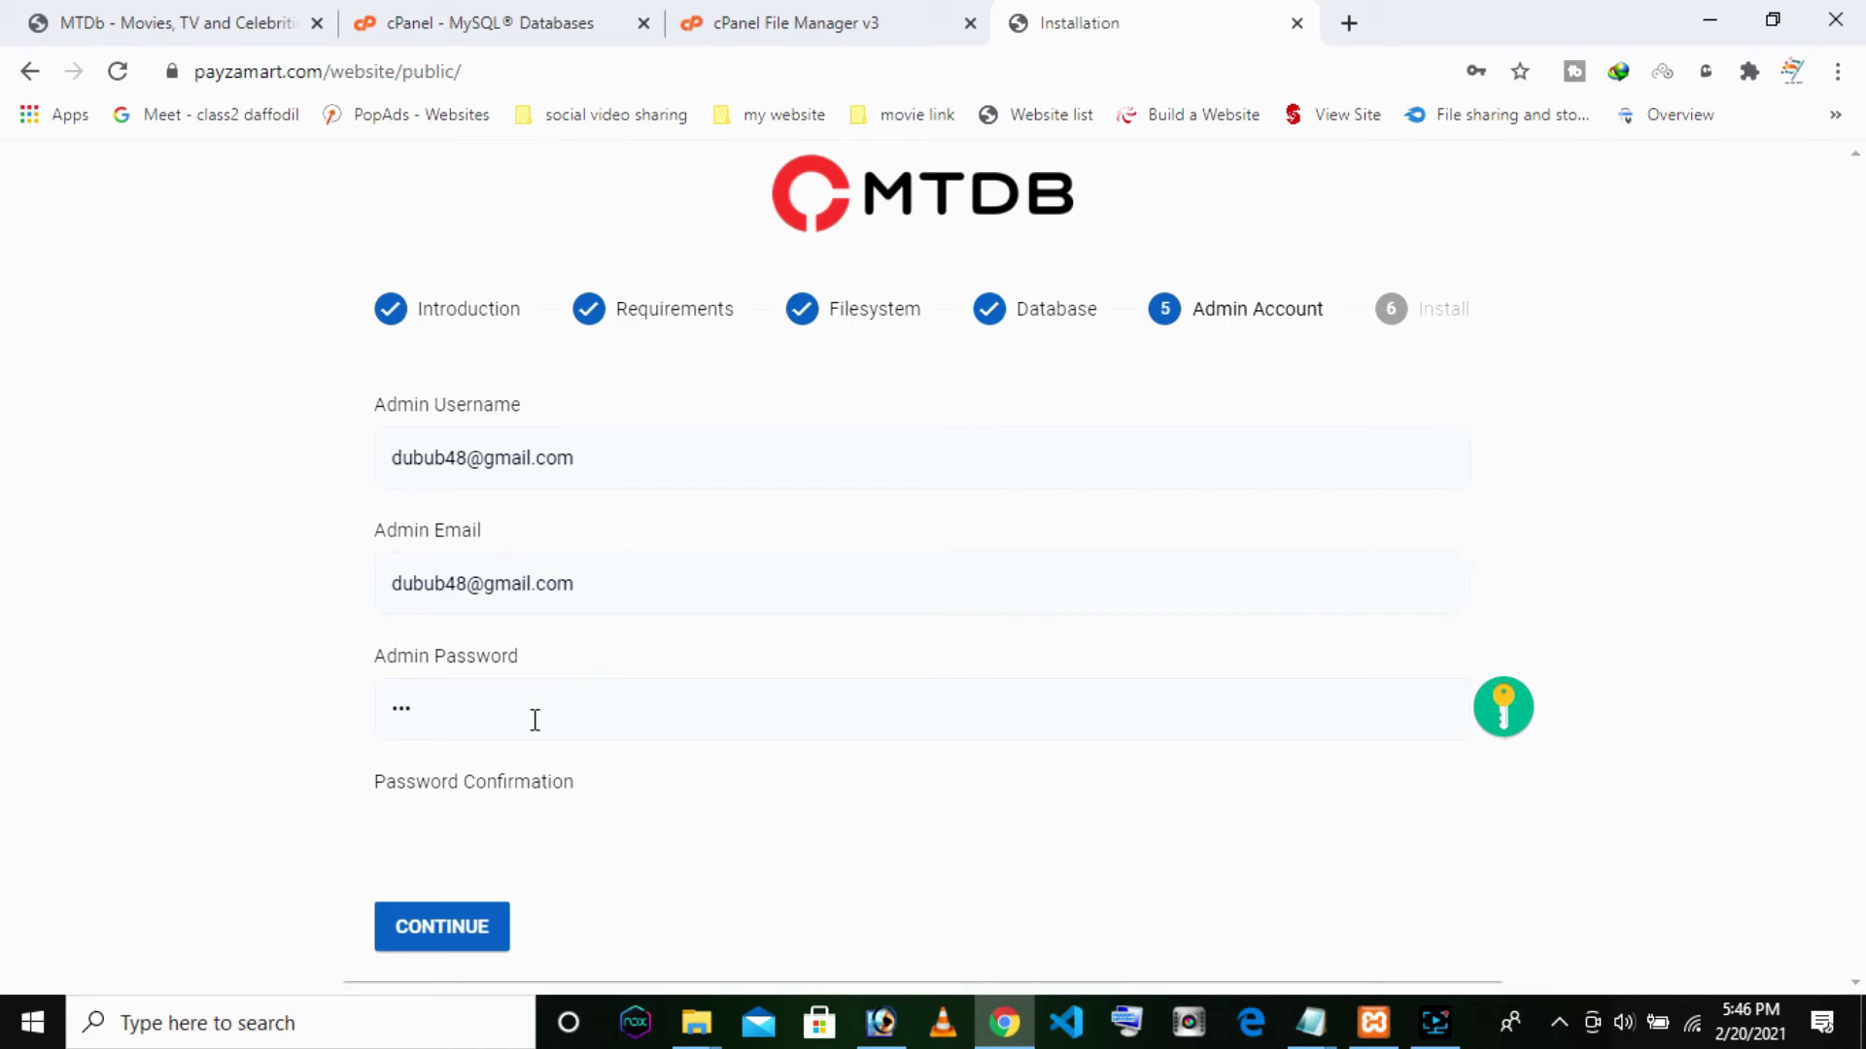
left_click_drag(403, 583, 616, 591)
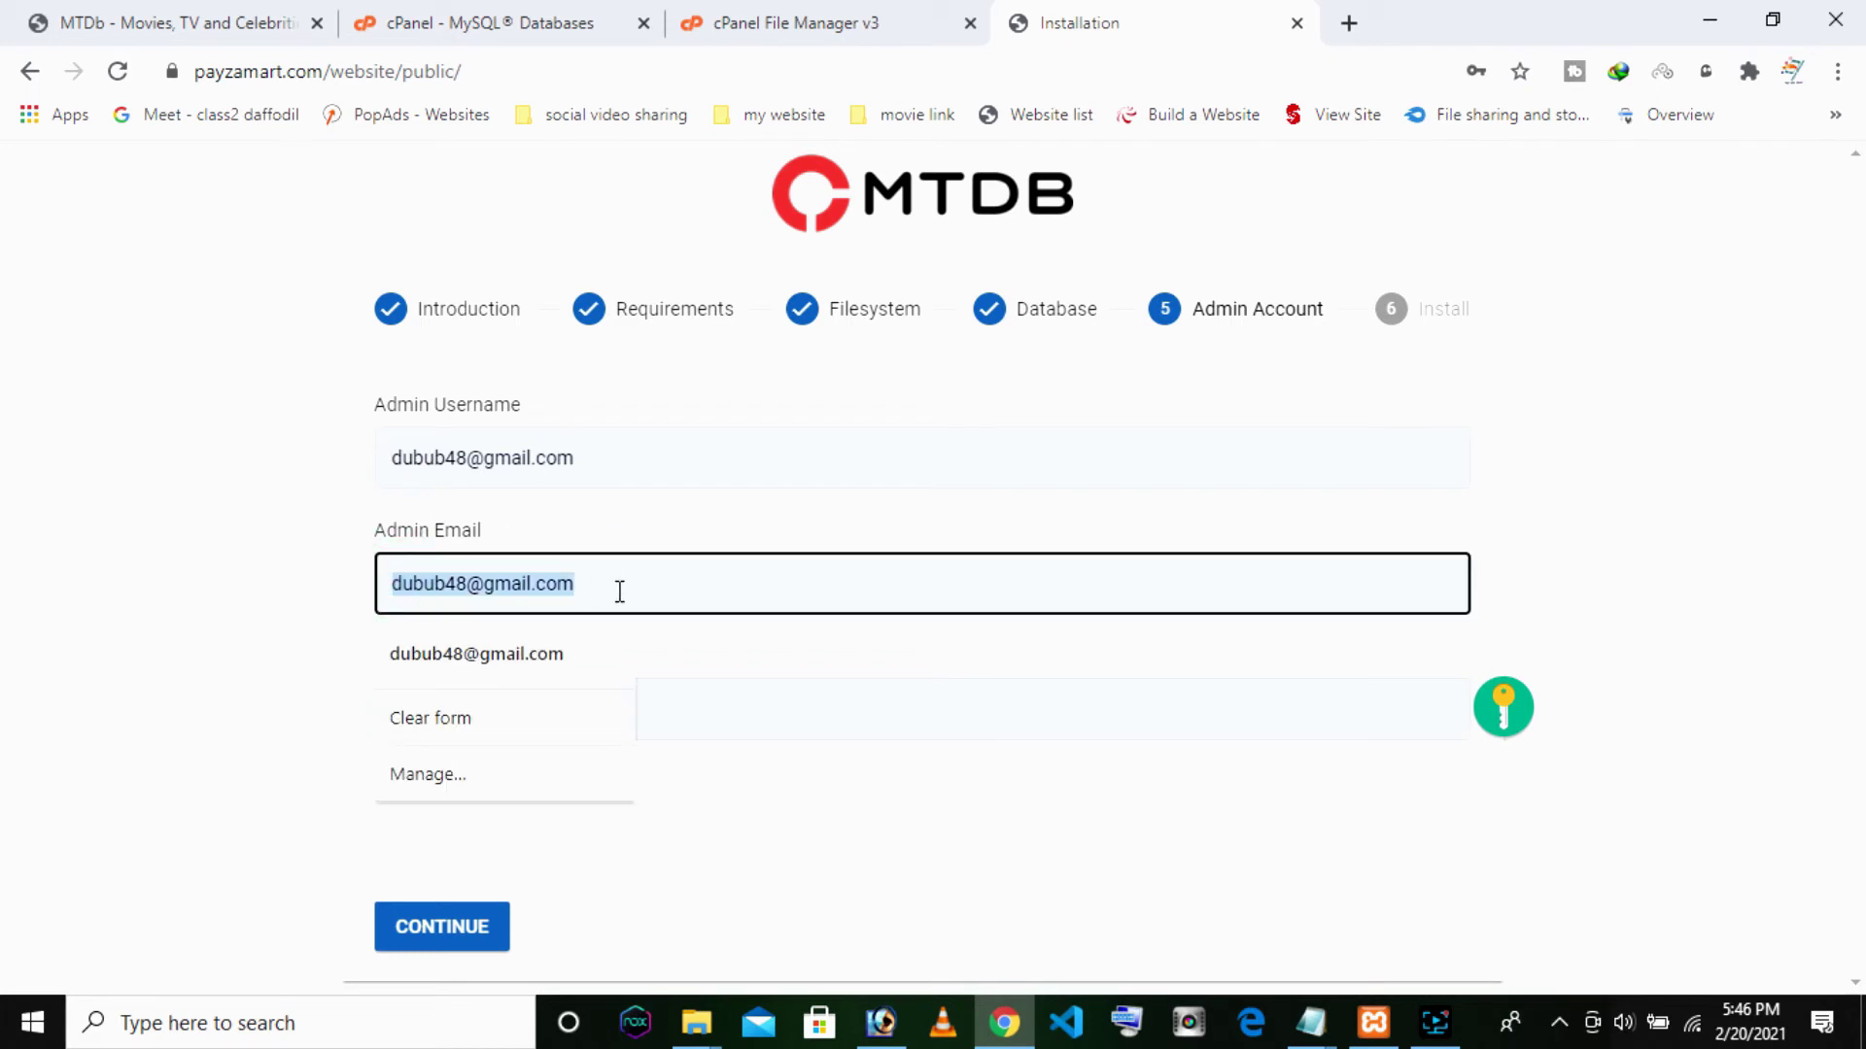
left_click(1684, 461)
double_click(452, 727)
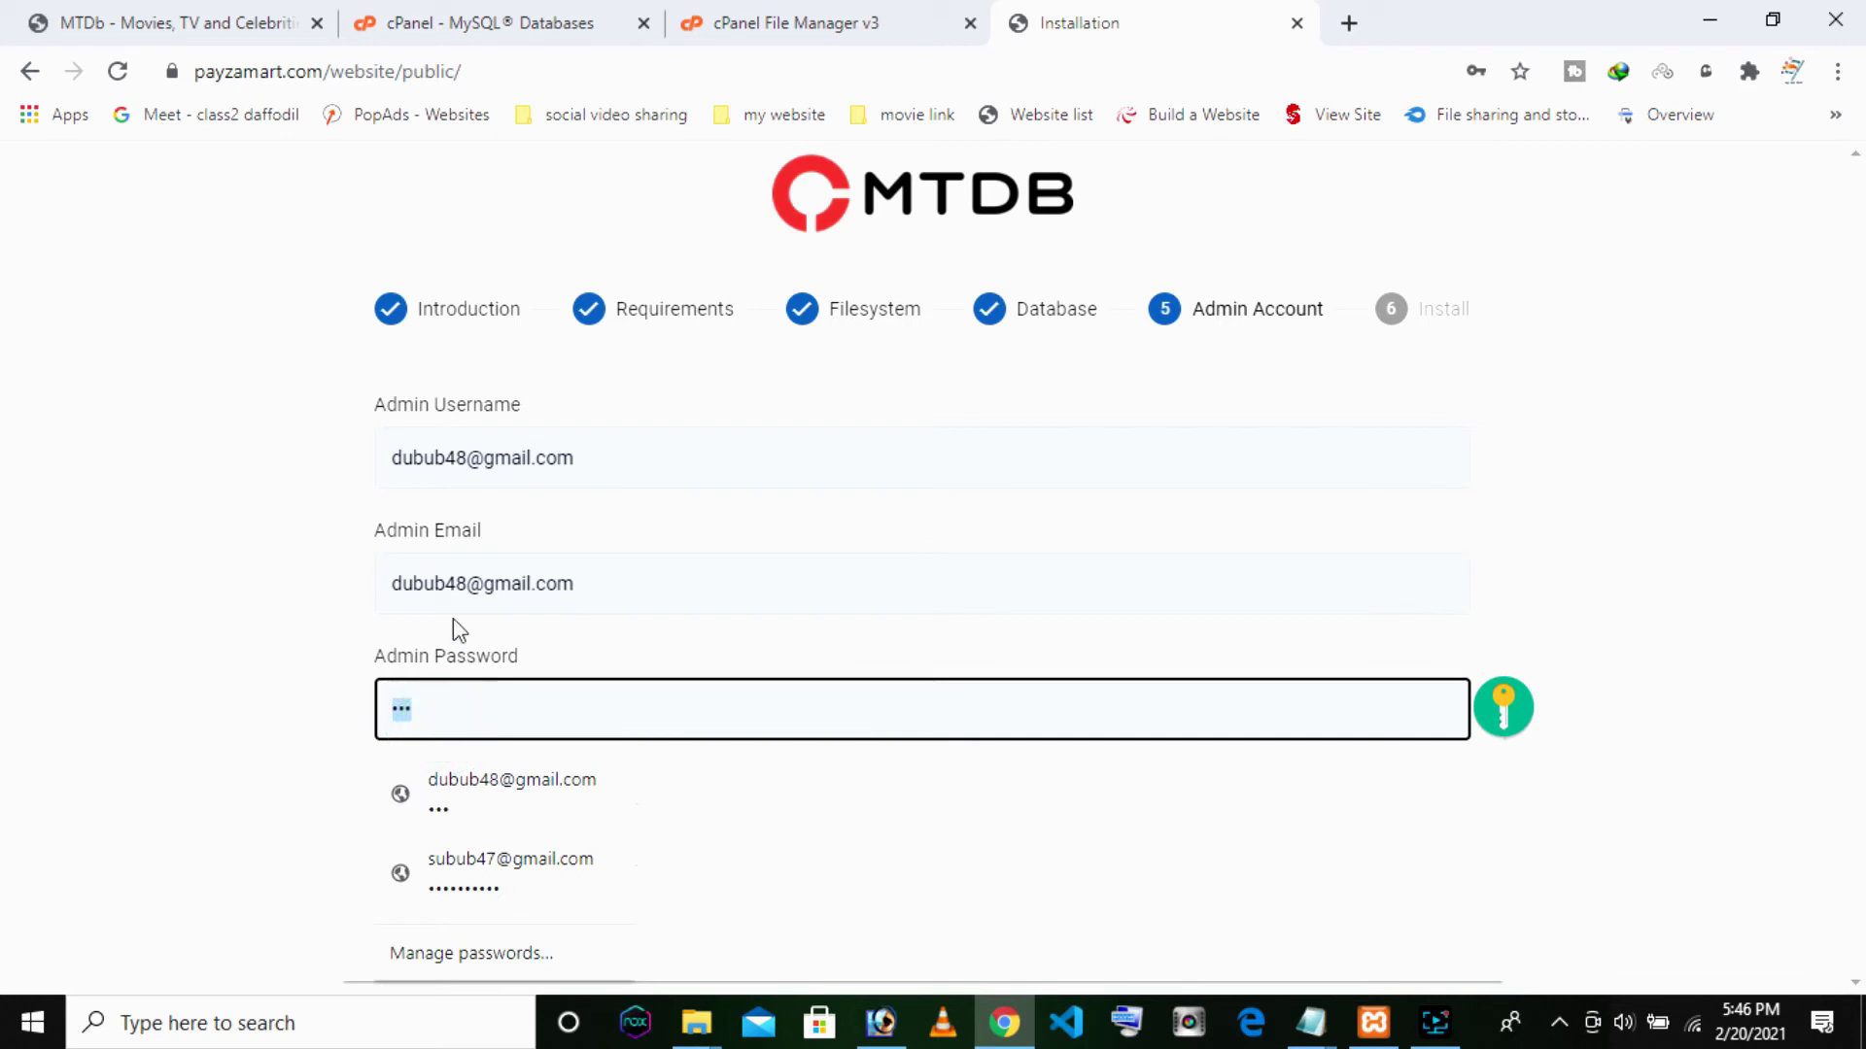
left_click(610, 583)
left_click(102, 595)
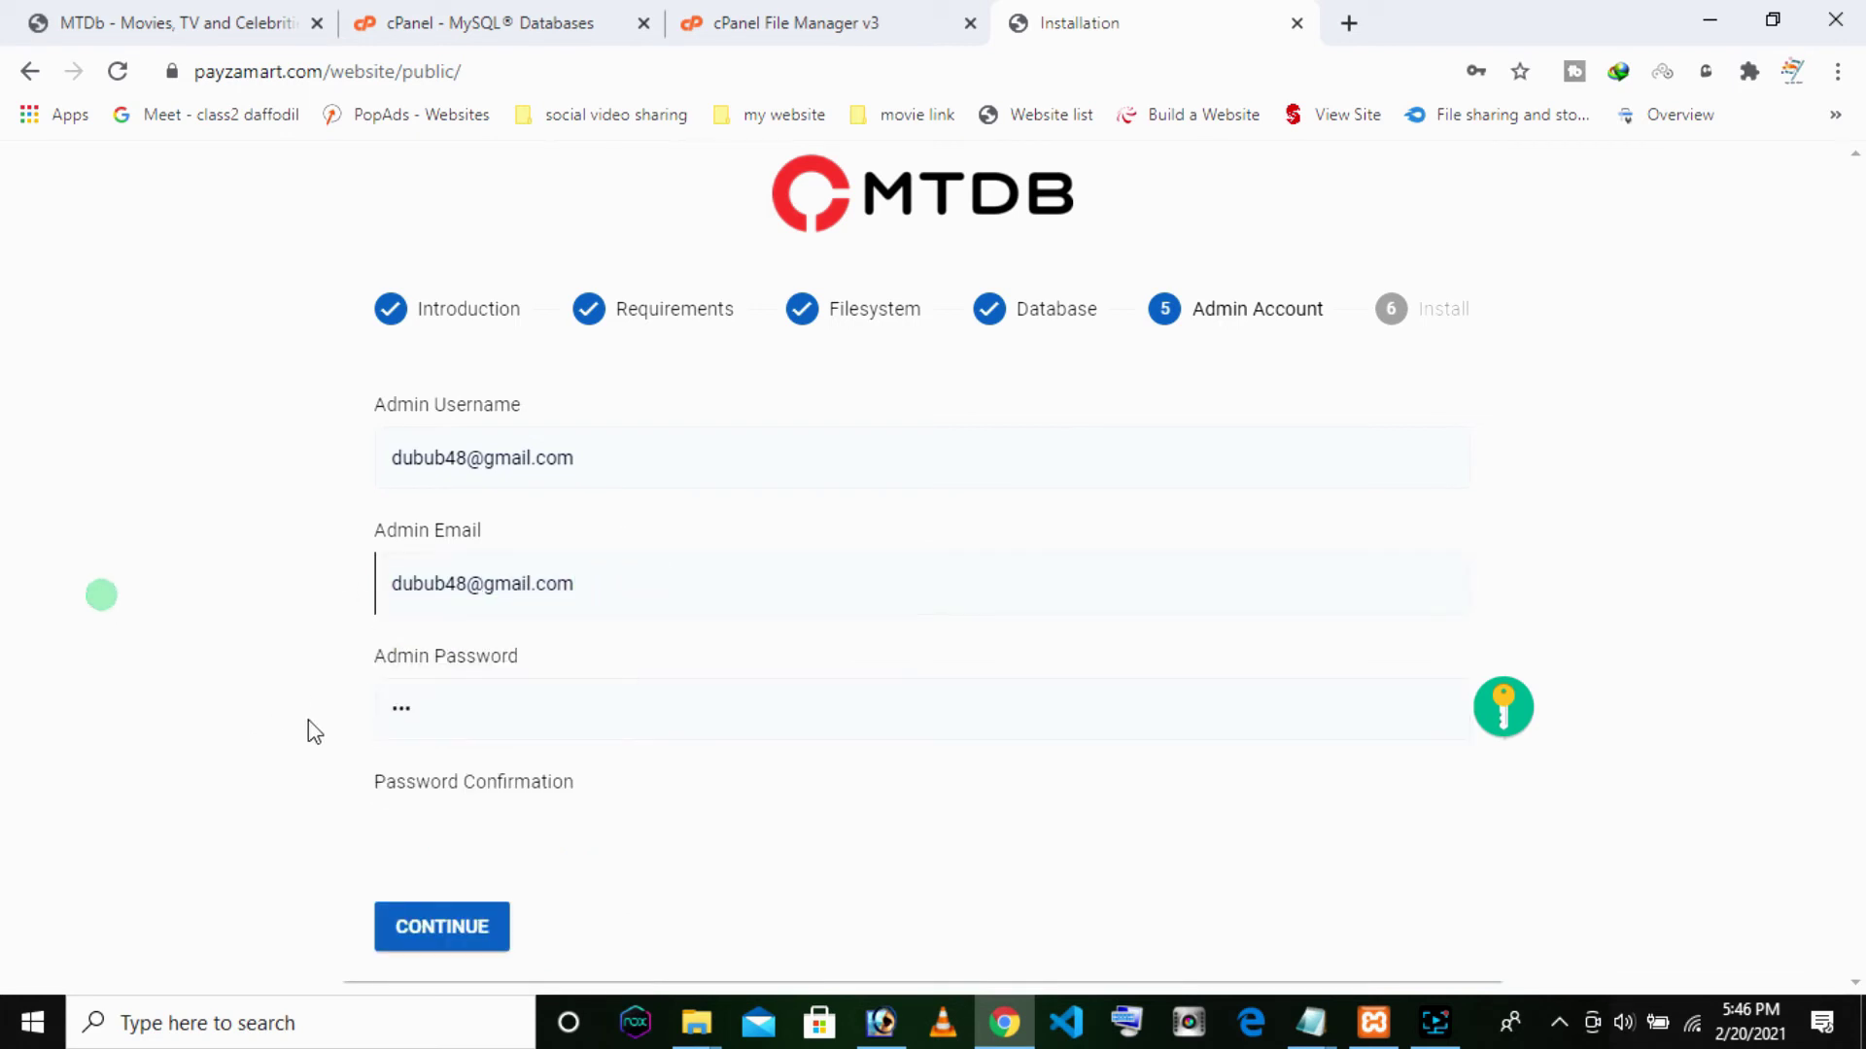
double_click(439, 713)
left_click(1735, 669)
Enter the matching password confirmation and submit the admin account details
left_click(423, 828)
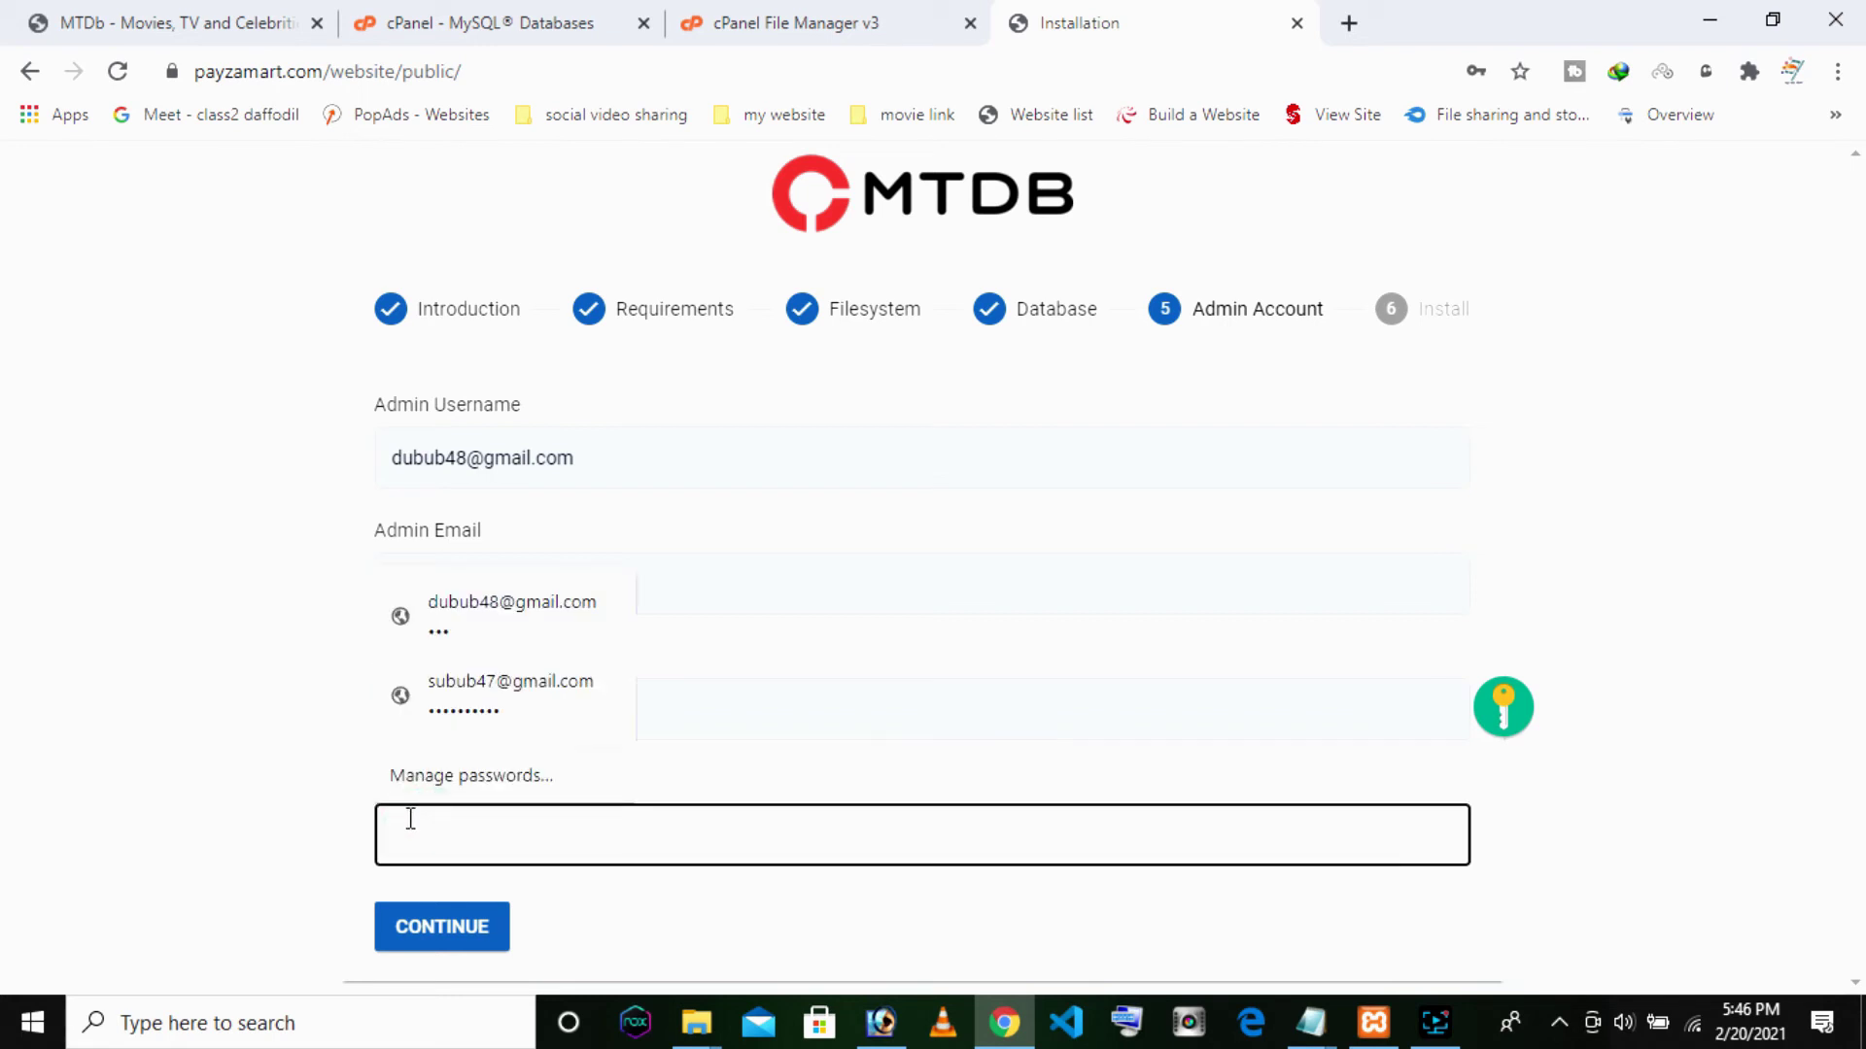
type("1")
left_click(1781, 701)
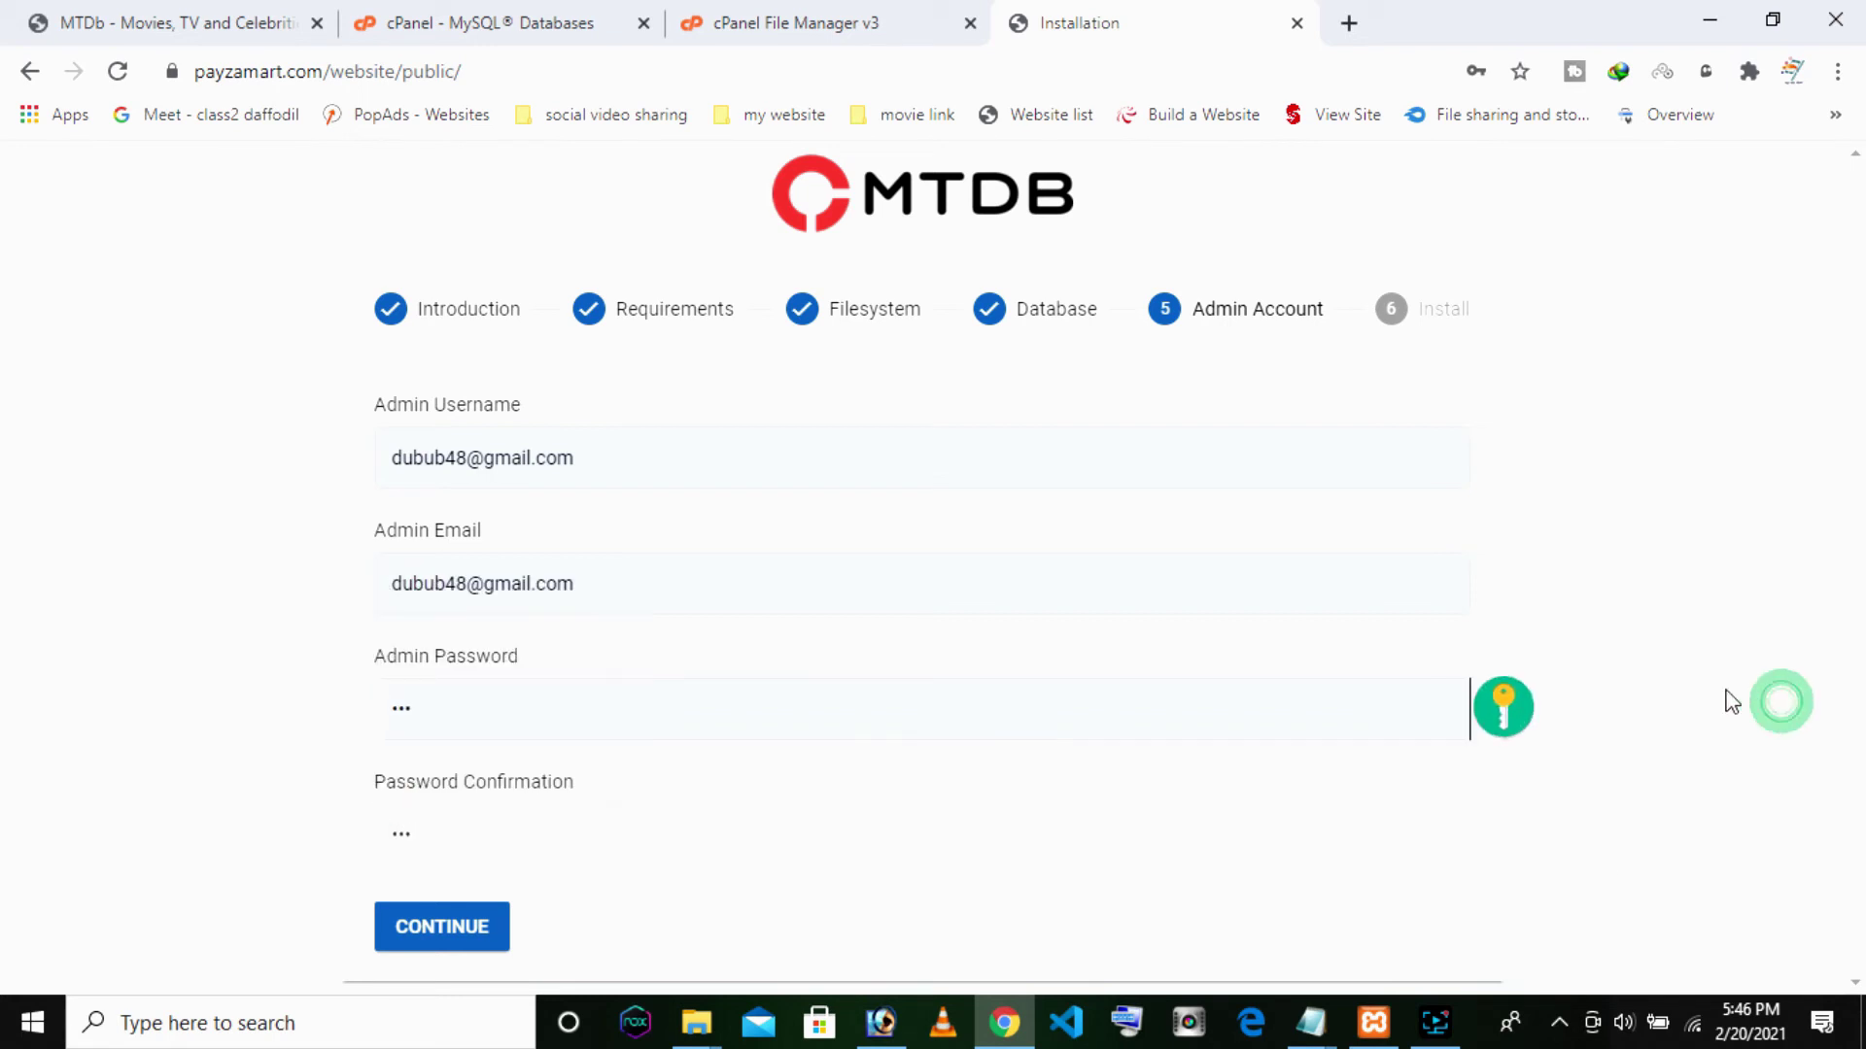
left_click(466, 938)
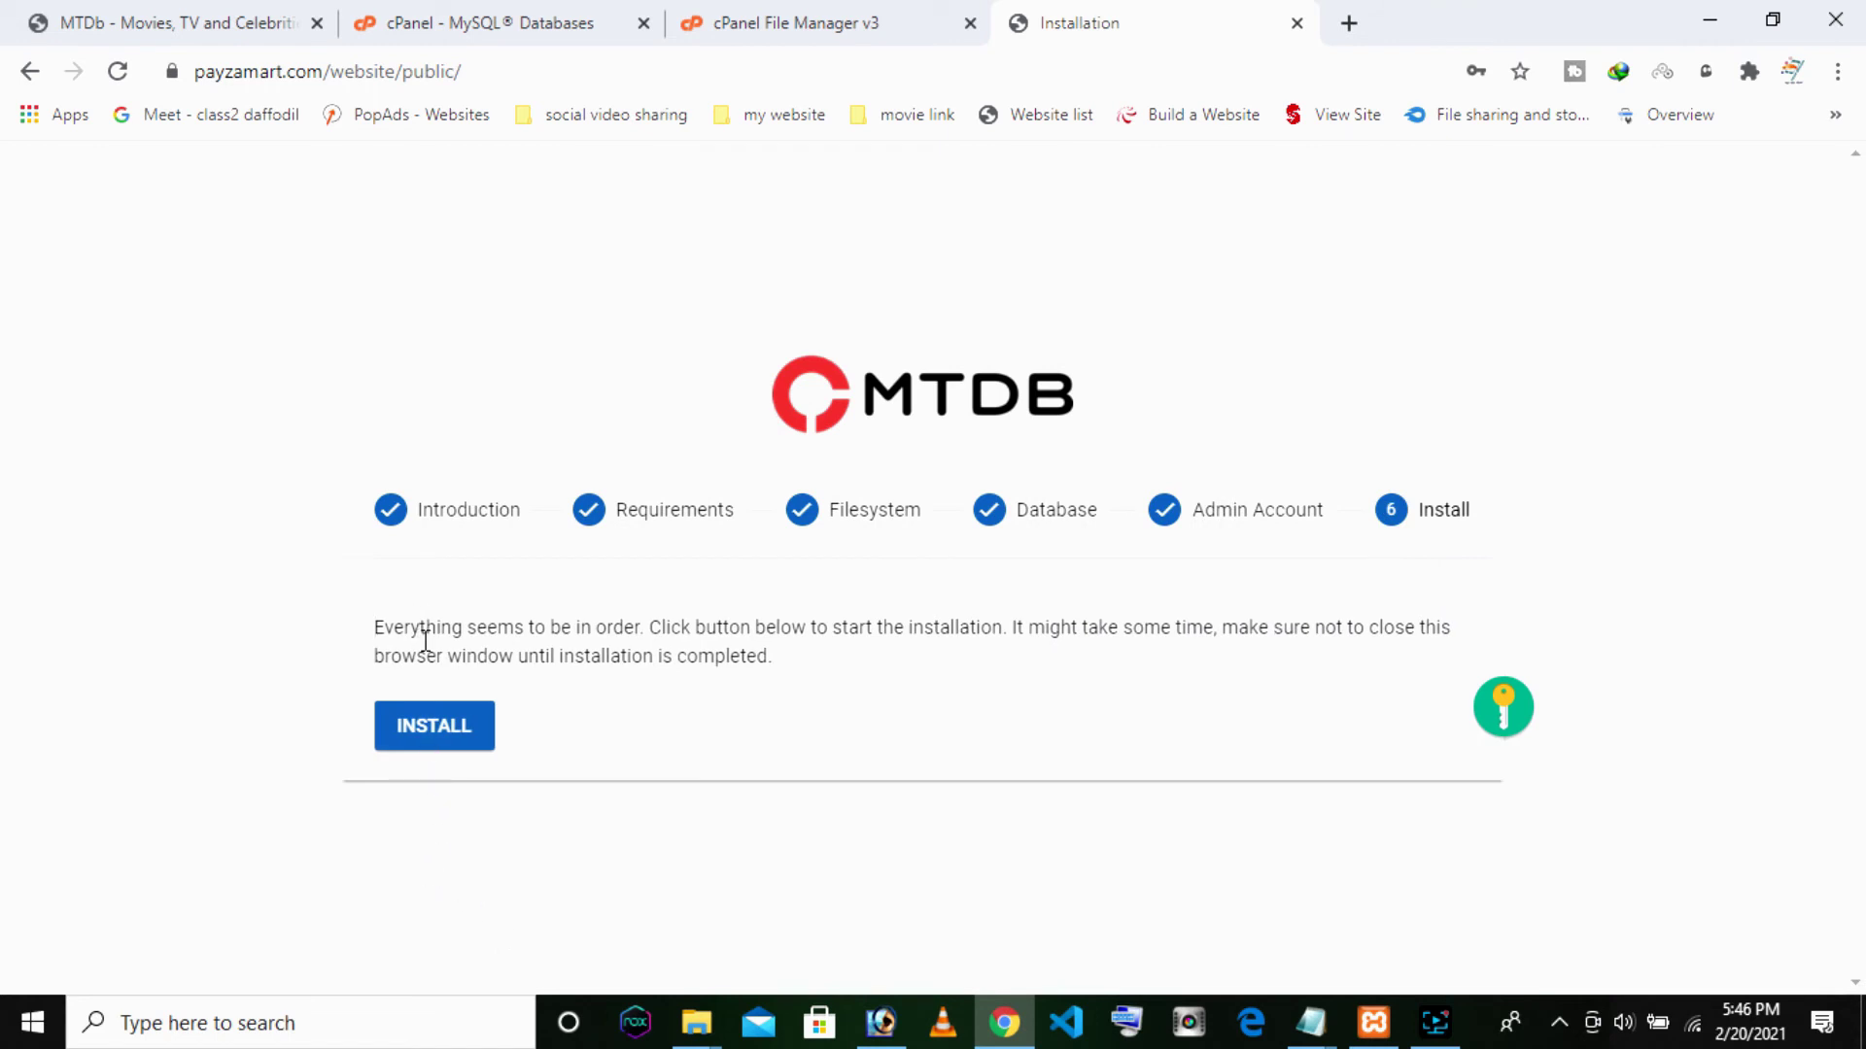
Run the MTDB installation to reach the success page listing the website address
left_click(414, 728)
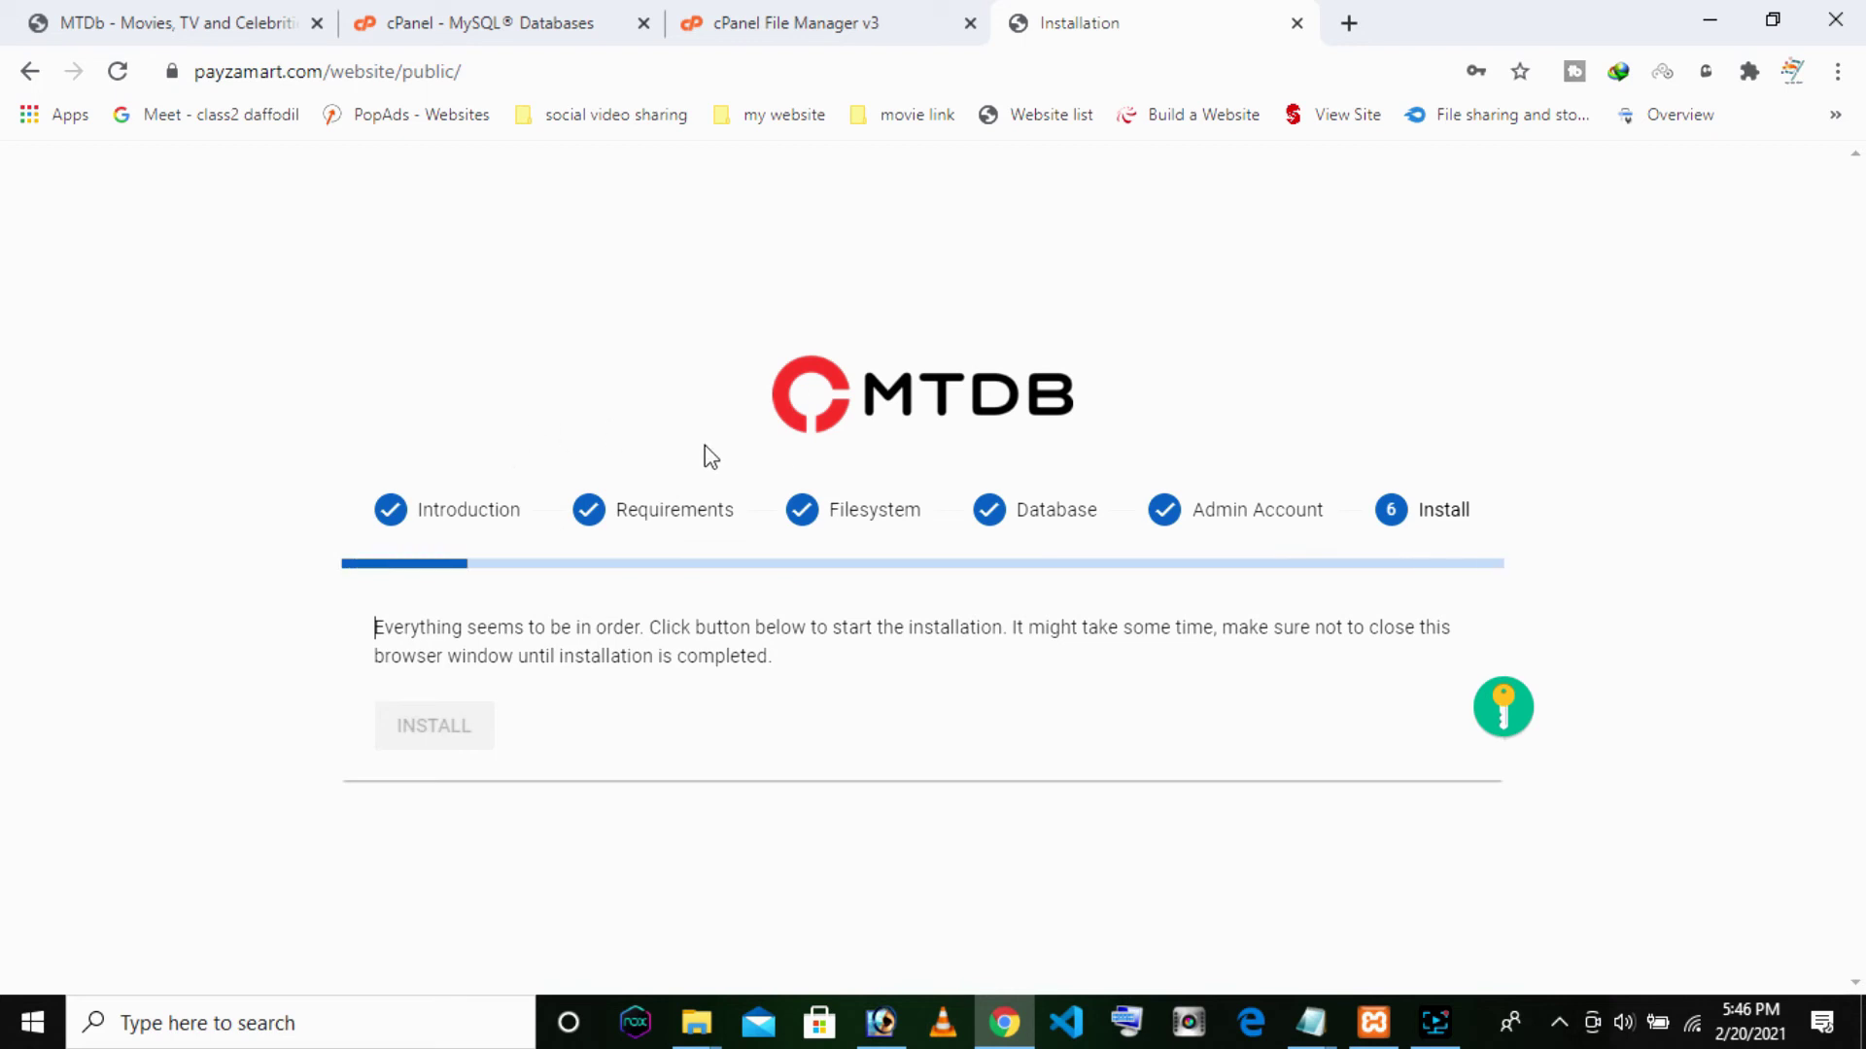
left_click_drag(671, 627, 380, 622)
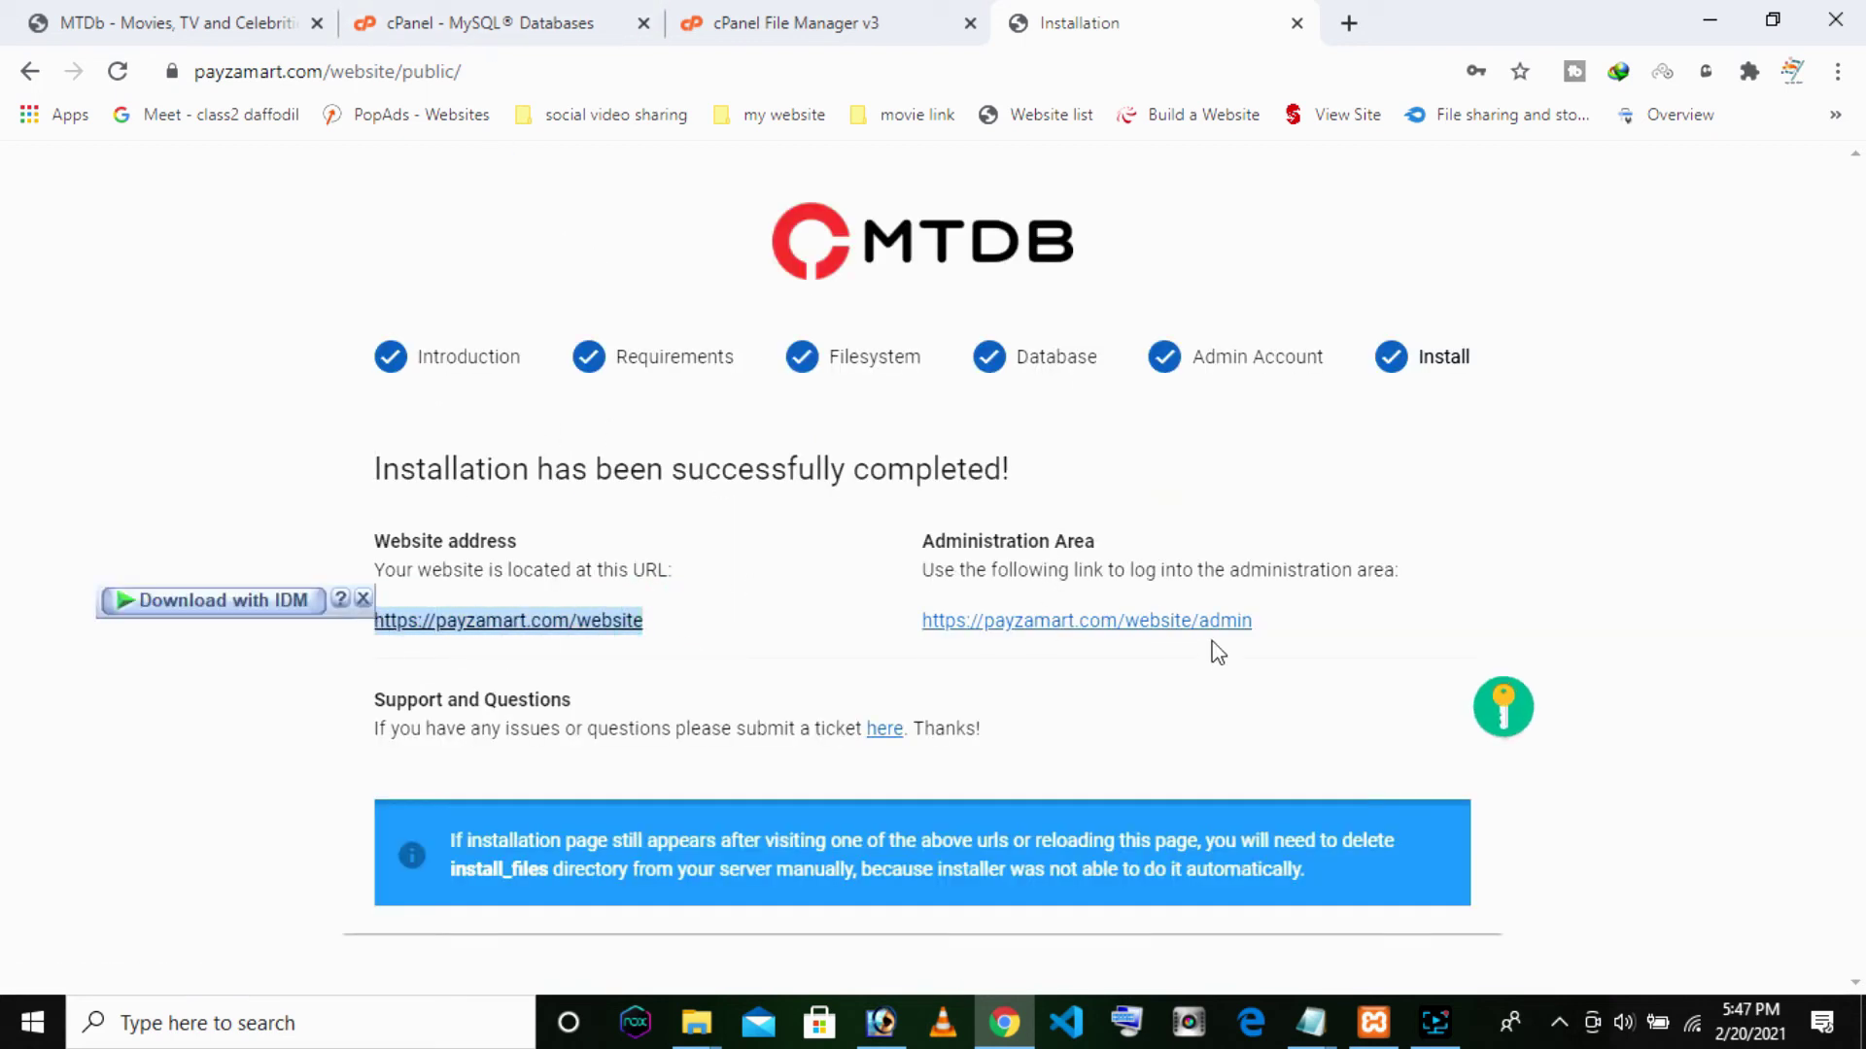
Open the administration area URL in a new browser tab and switch to it
left_click_drag(1255, 622, 960, 626)
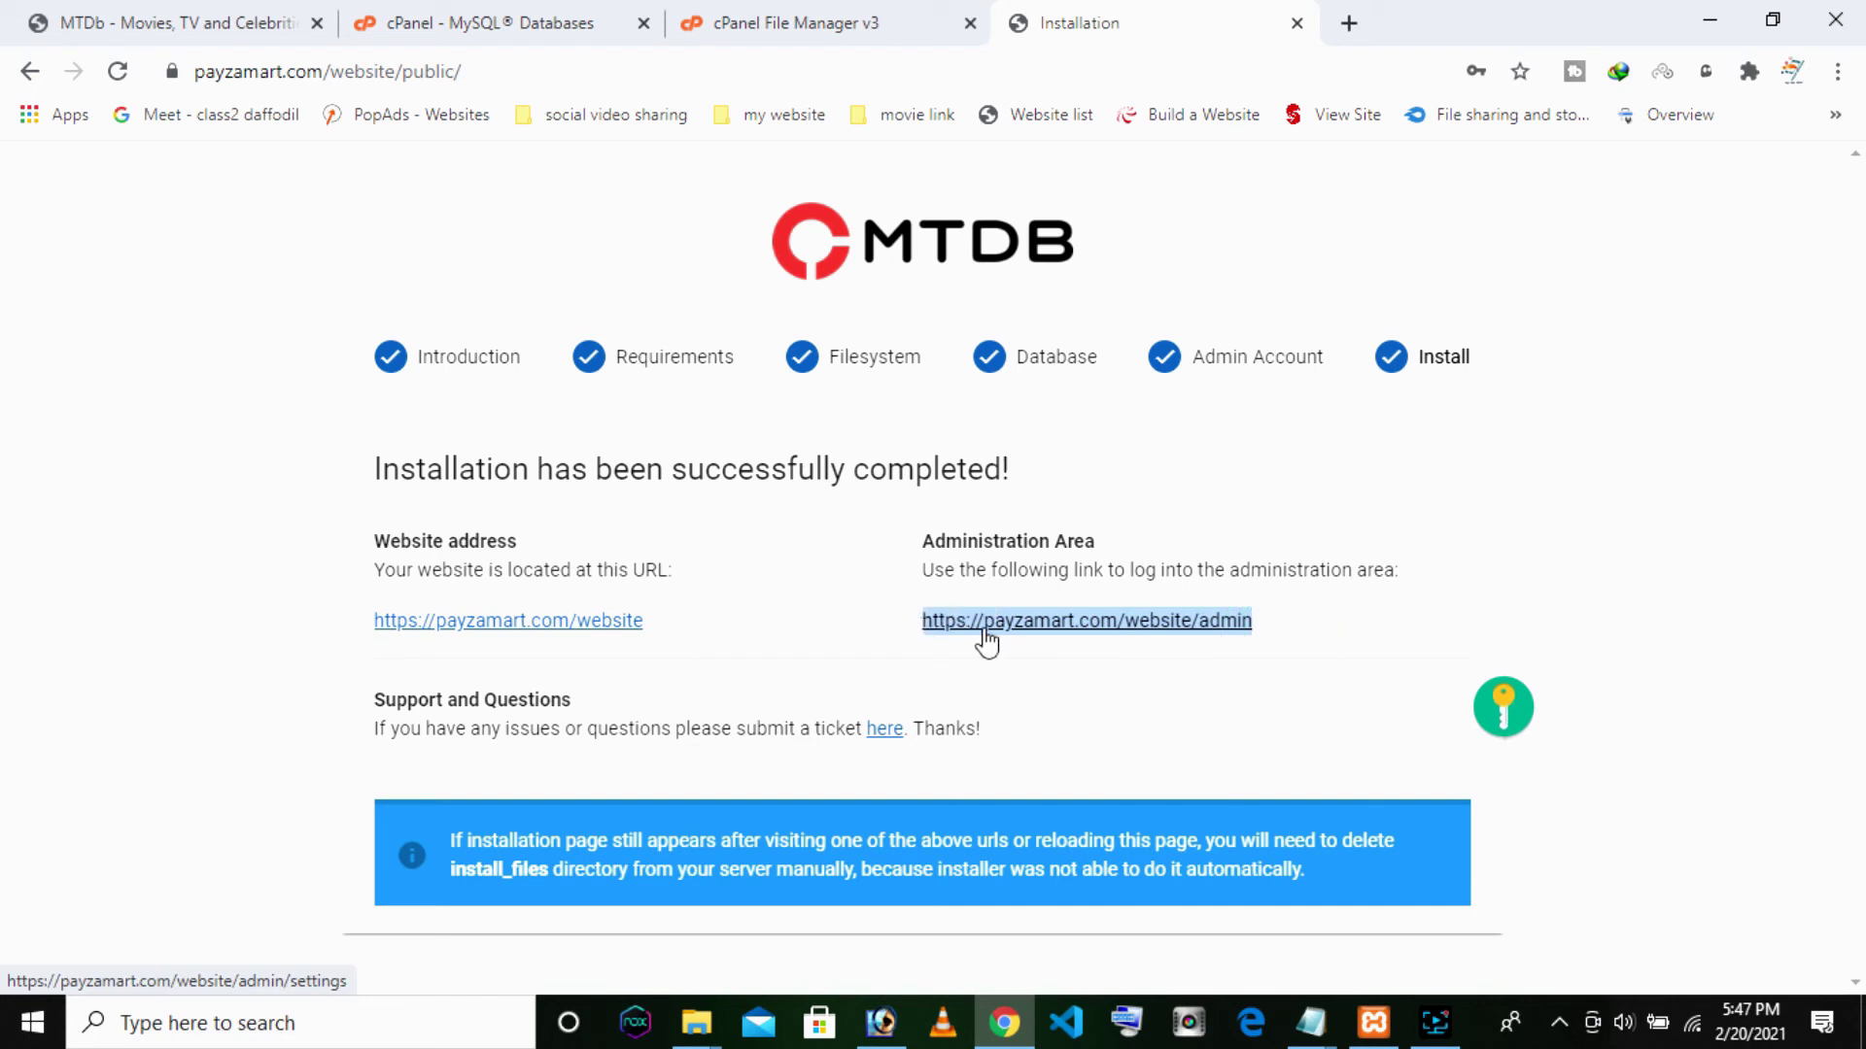
right_click(986, 642)
left_click(1113, 192)
left_click(1333, 26)
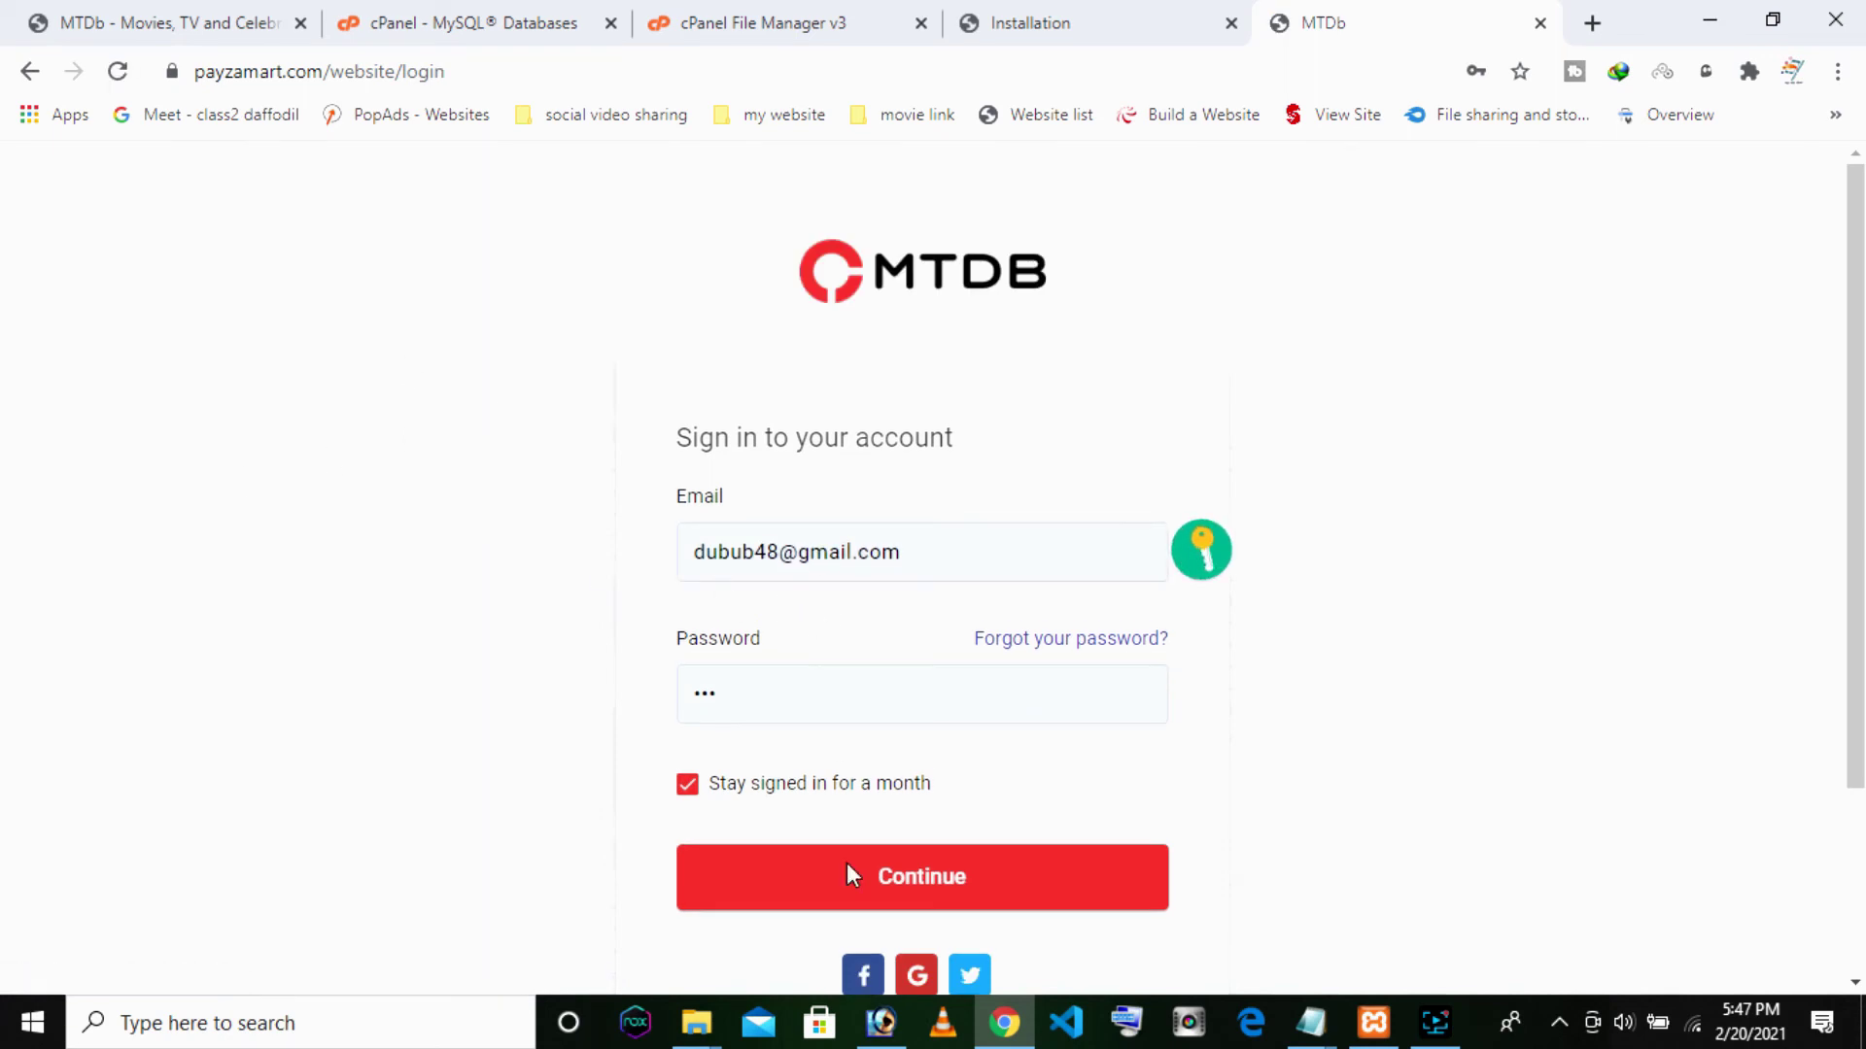
Sign in to the admin account with the saved email and password
left_click(867, 566)
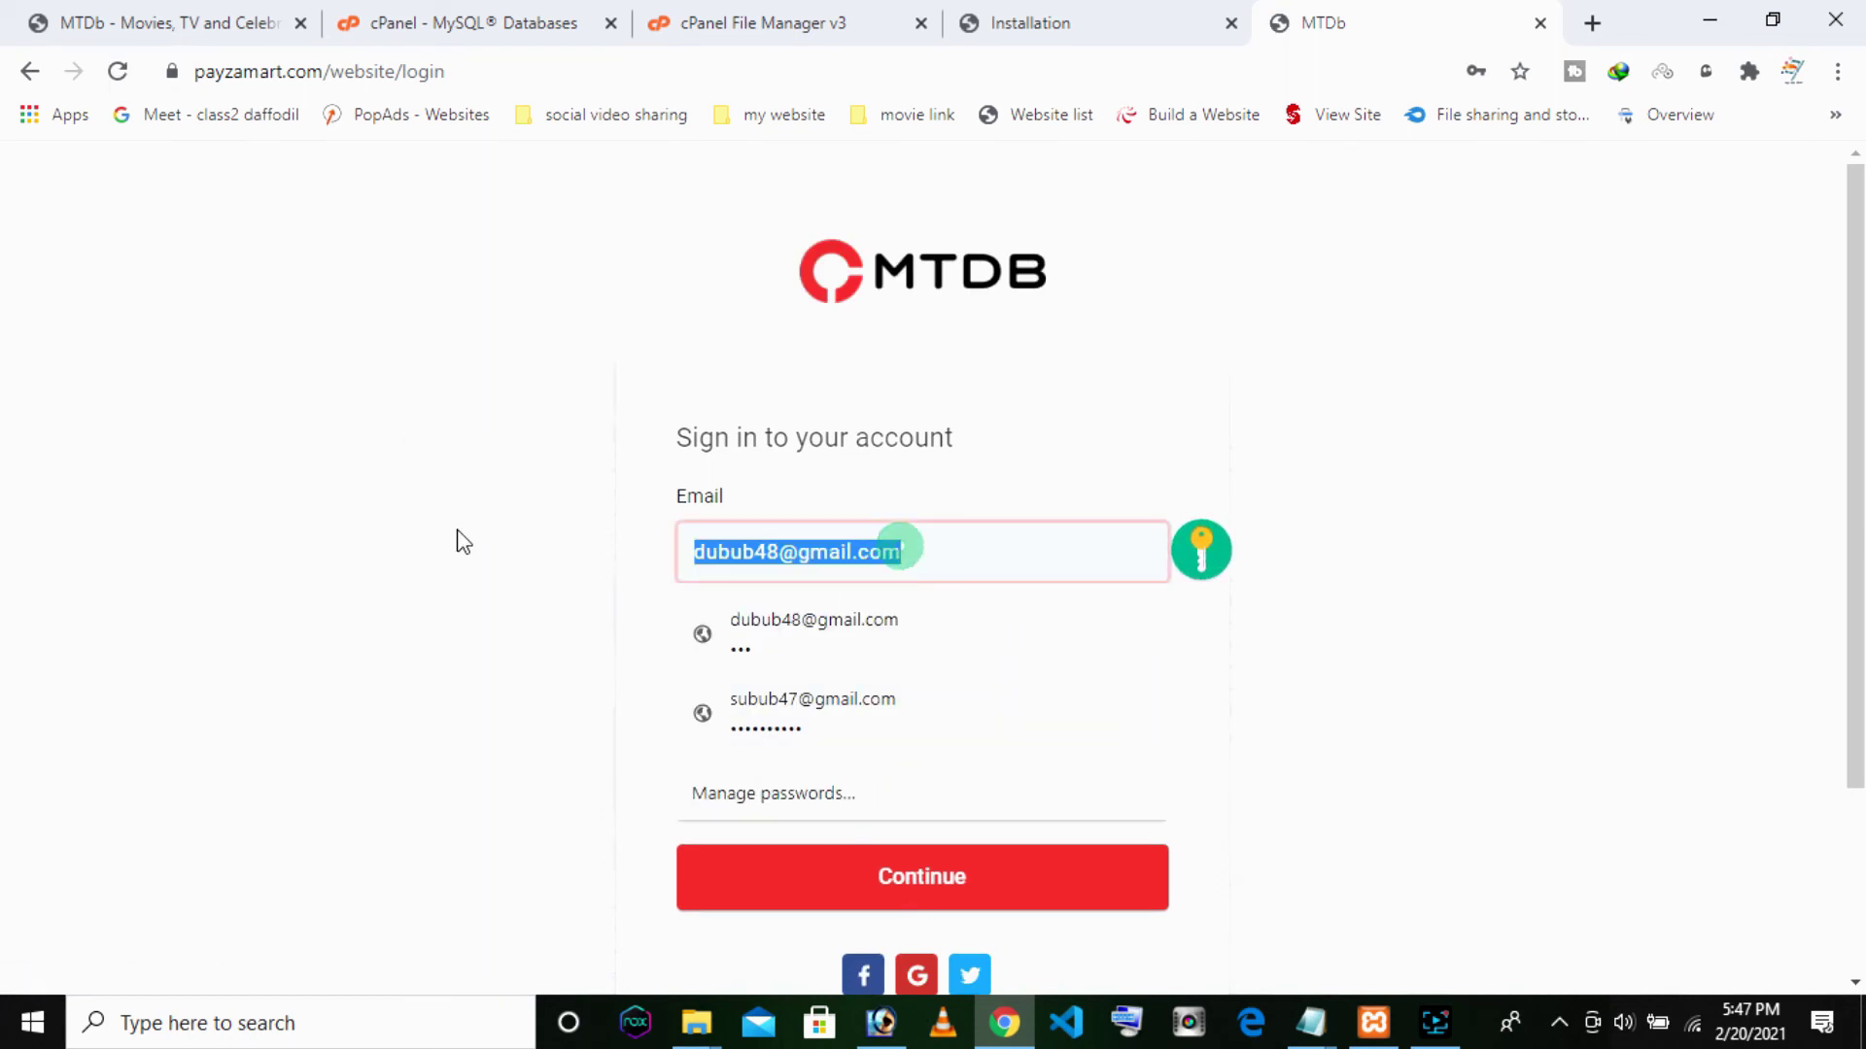
left_click(252, 563)
left_click(1046, 888)
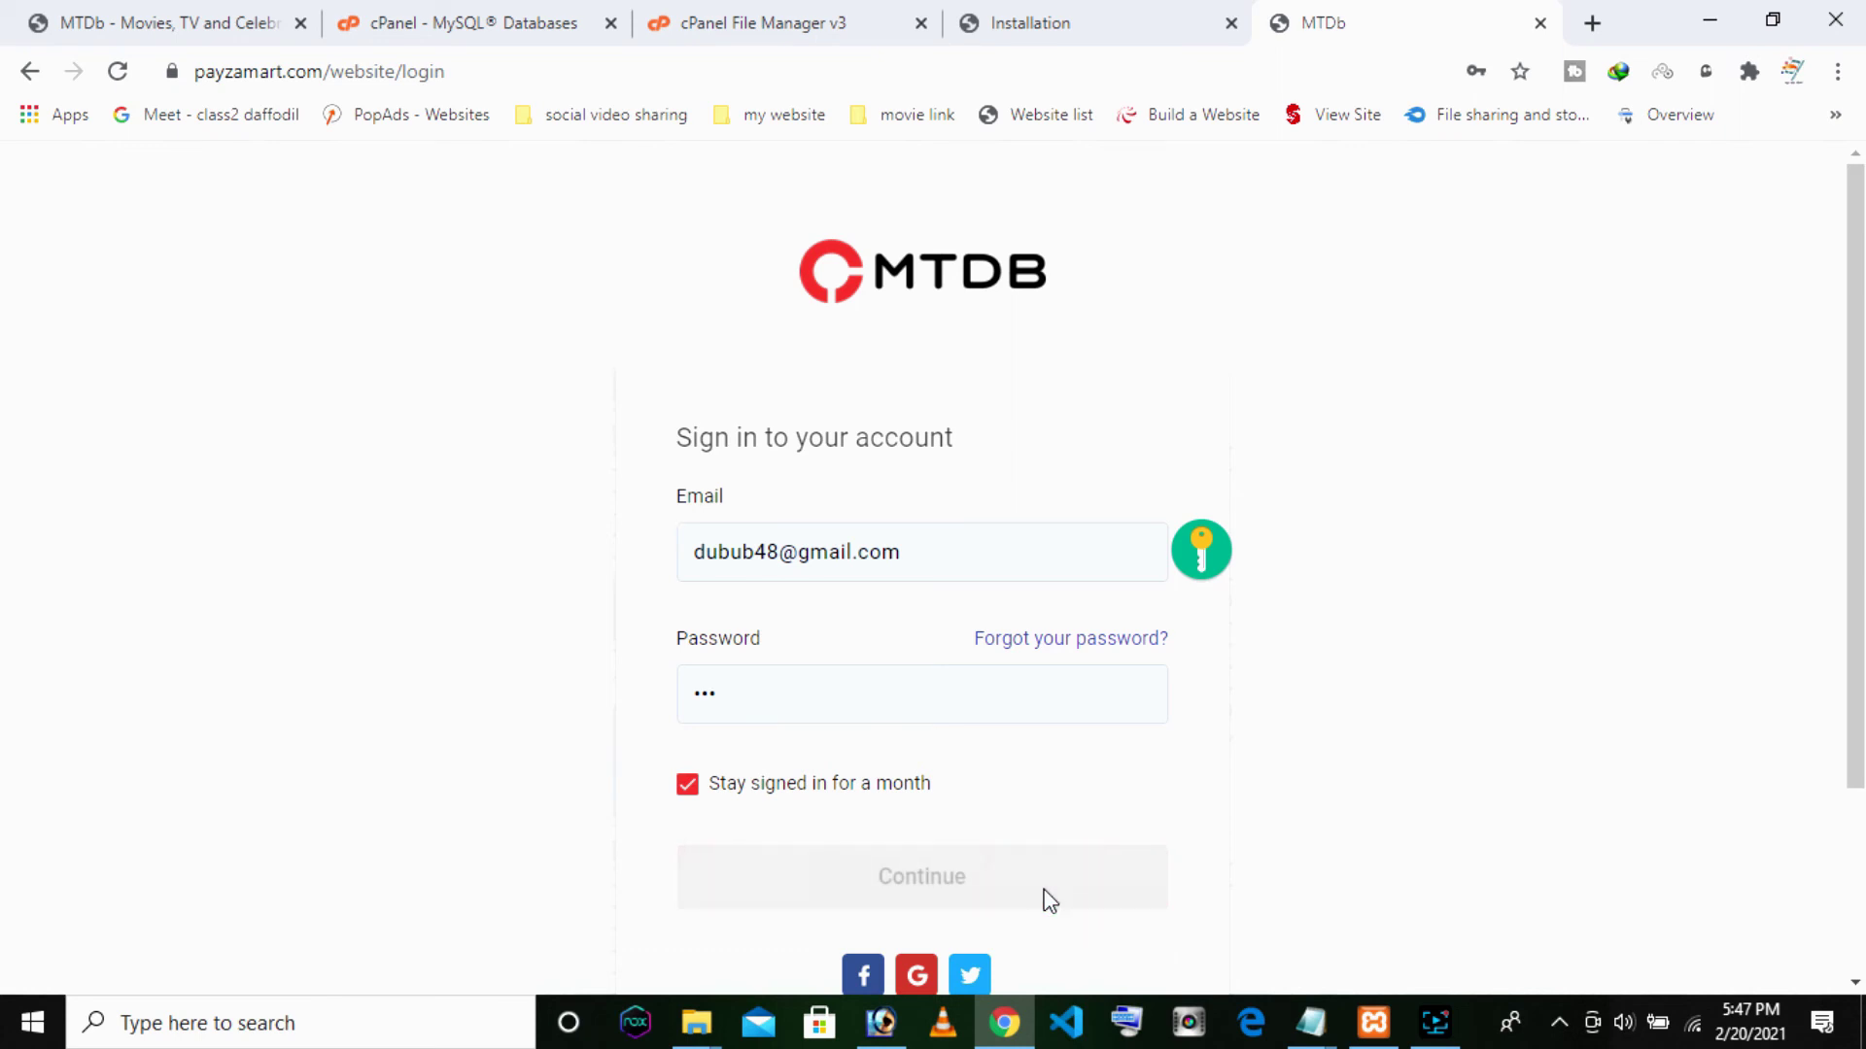
Review the Analytics dashboard showing 0 movies, series and people and 1 user
scroll(1318, 511, "down", 6)
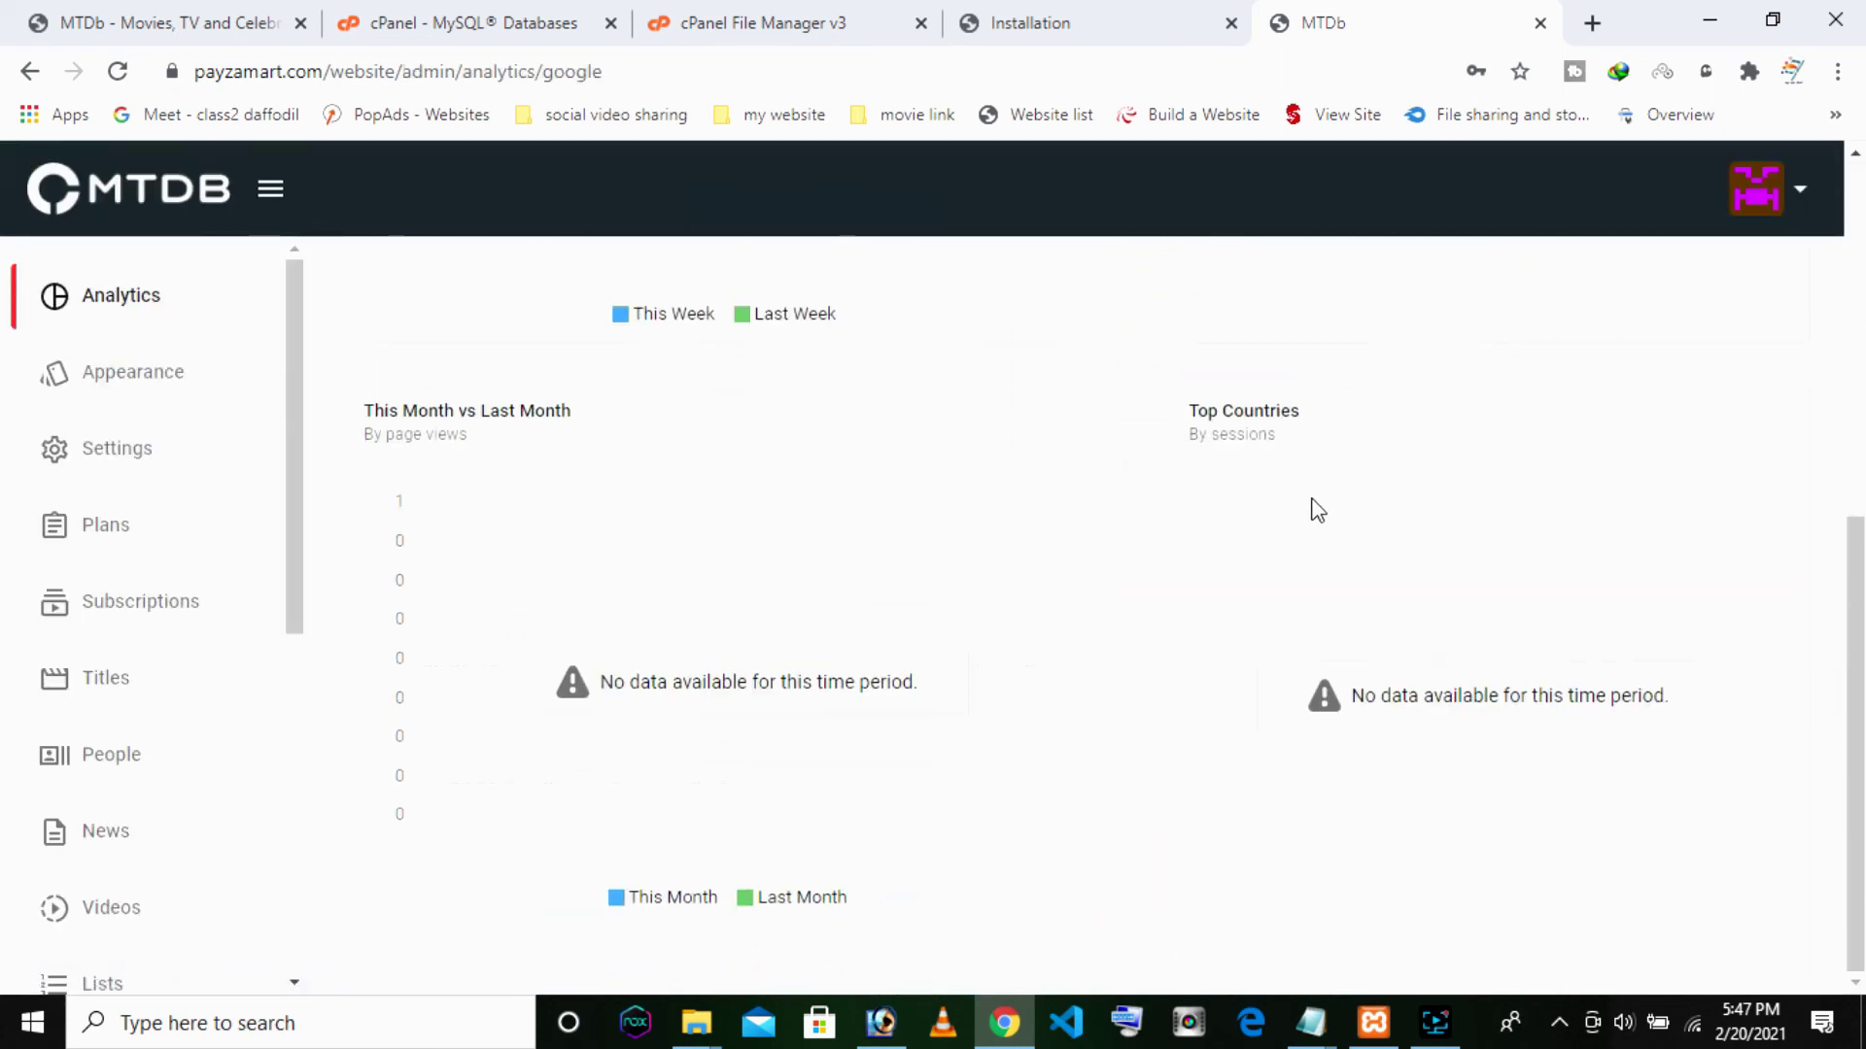
scroll(1304, 541, "up", 6)
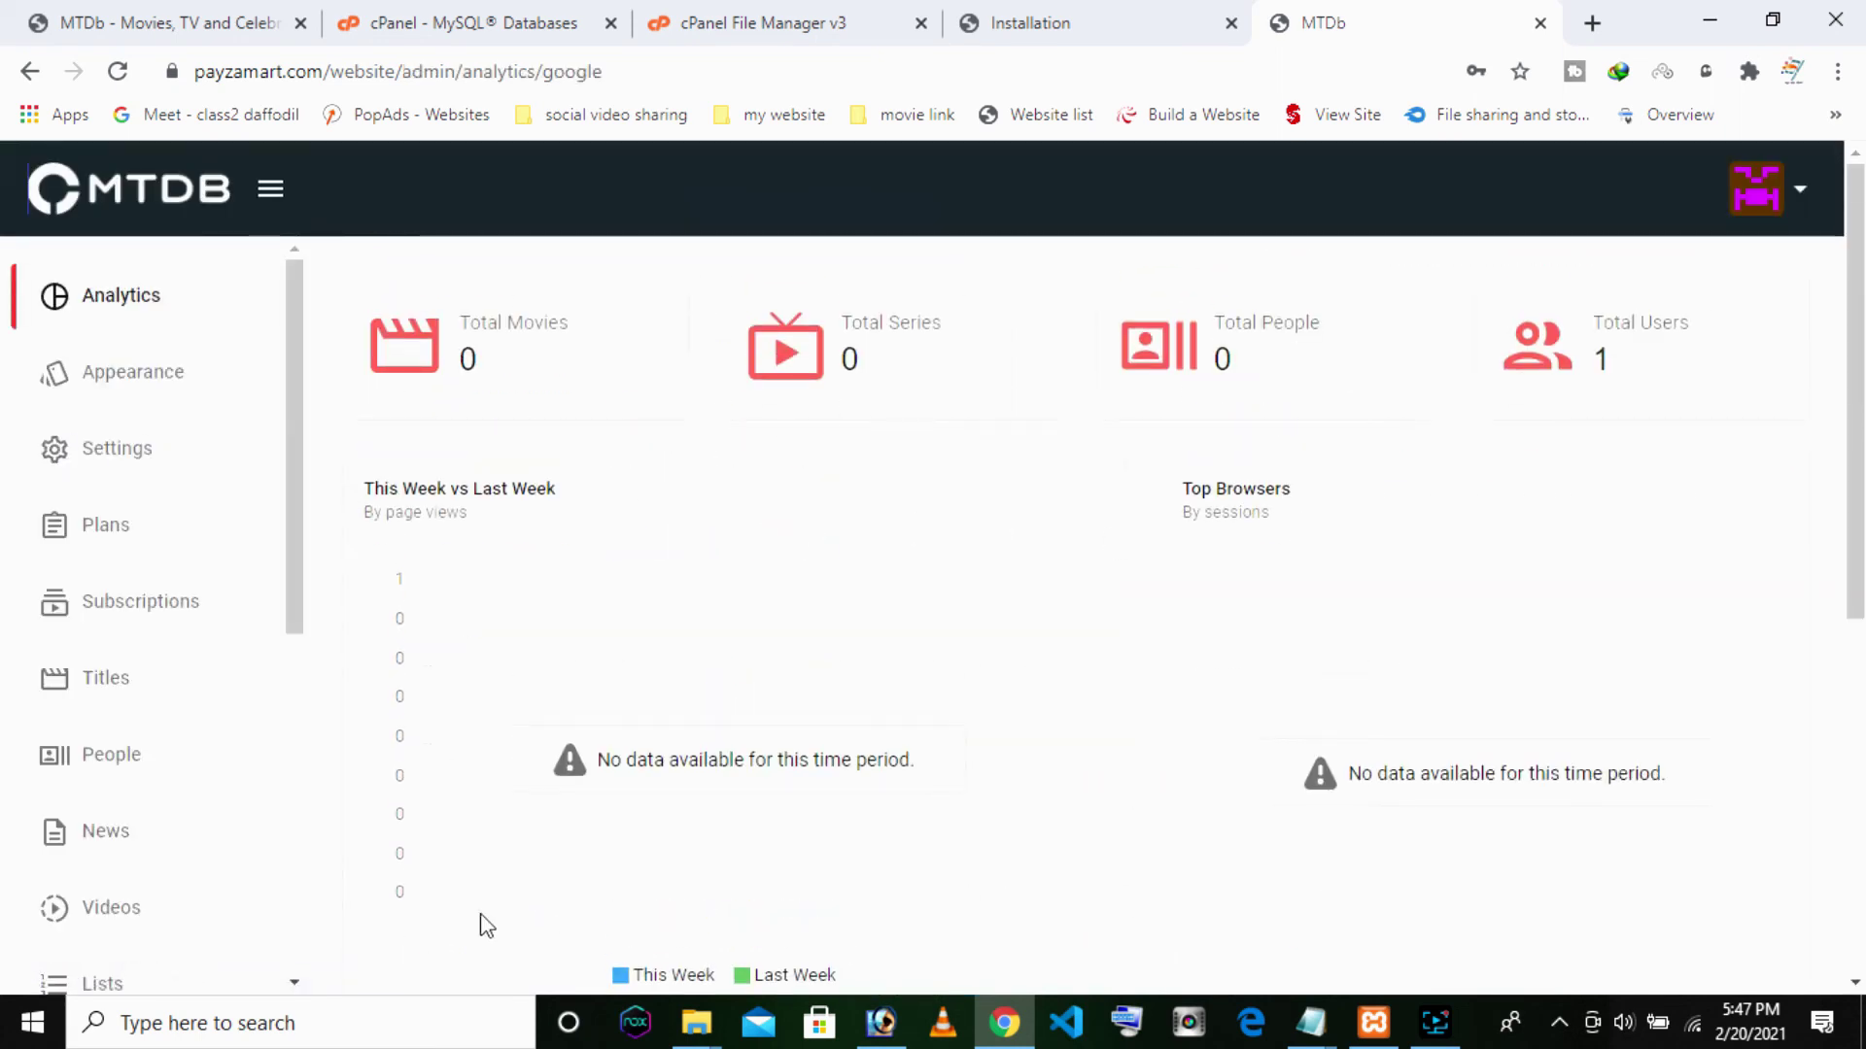
scroll(680, 826, "down", 6)
scroll(725, 554, "up", 6)
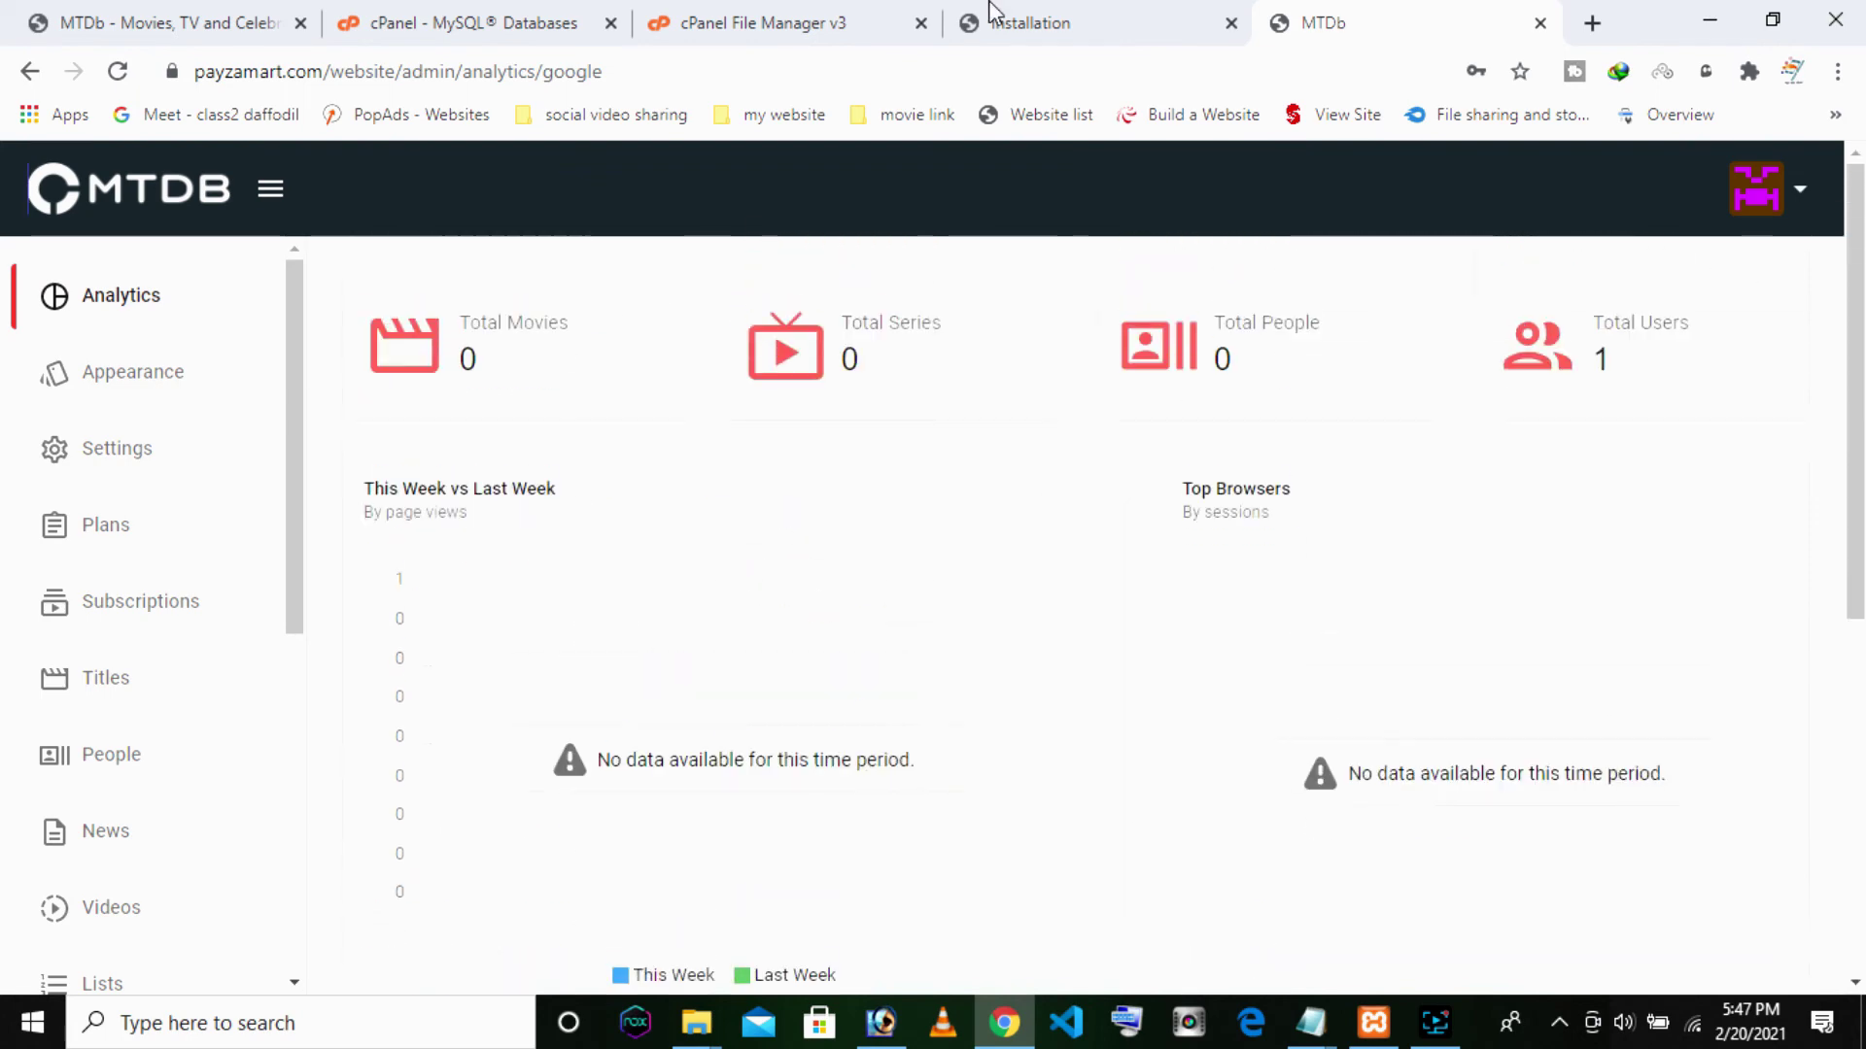
left_click(991, 12)
Open the public website address in a new browser tab and switch to it
left_click_drag(645, 621, 377, 615)
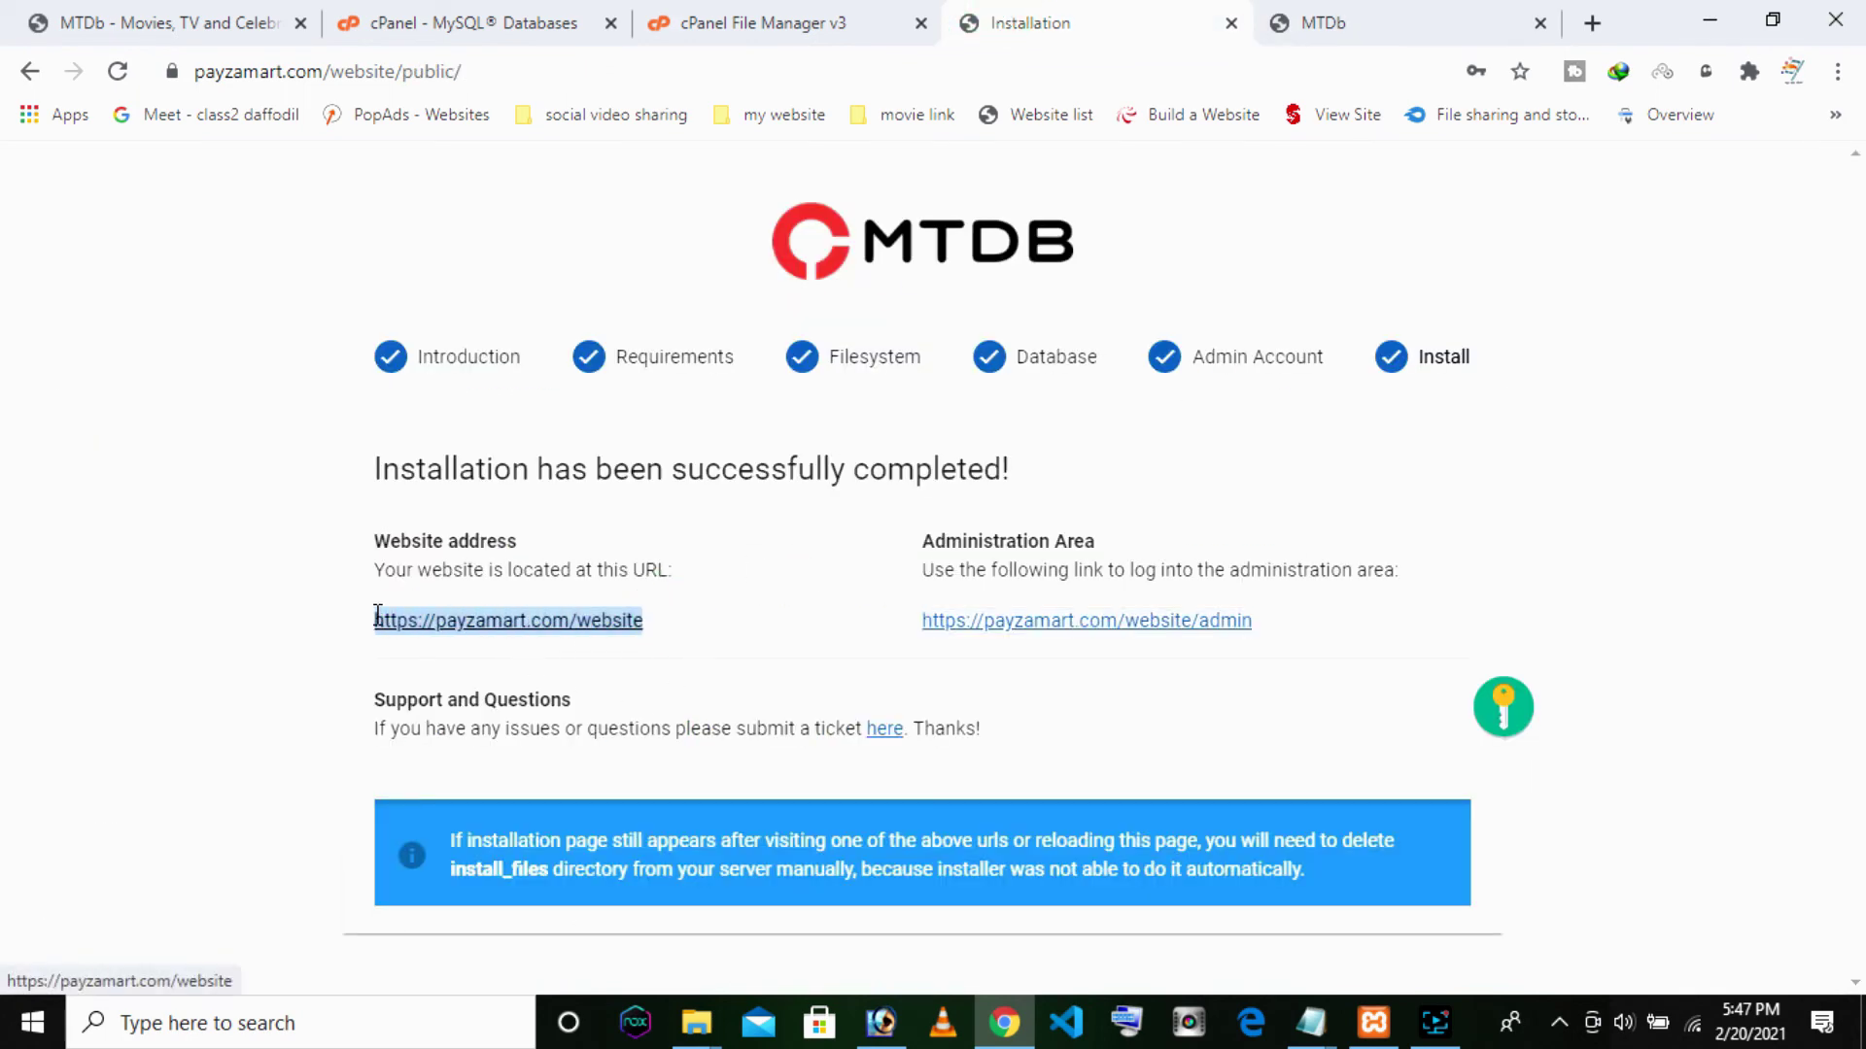
right_click(429, 619)
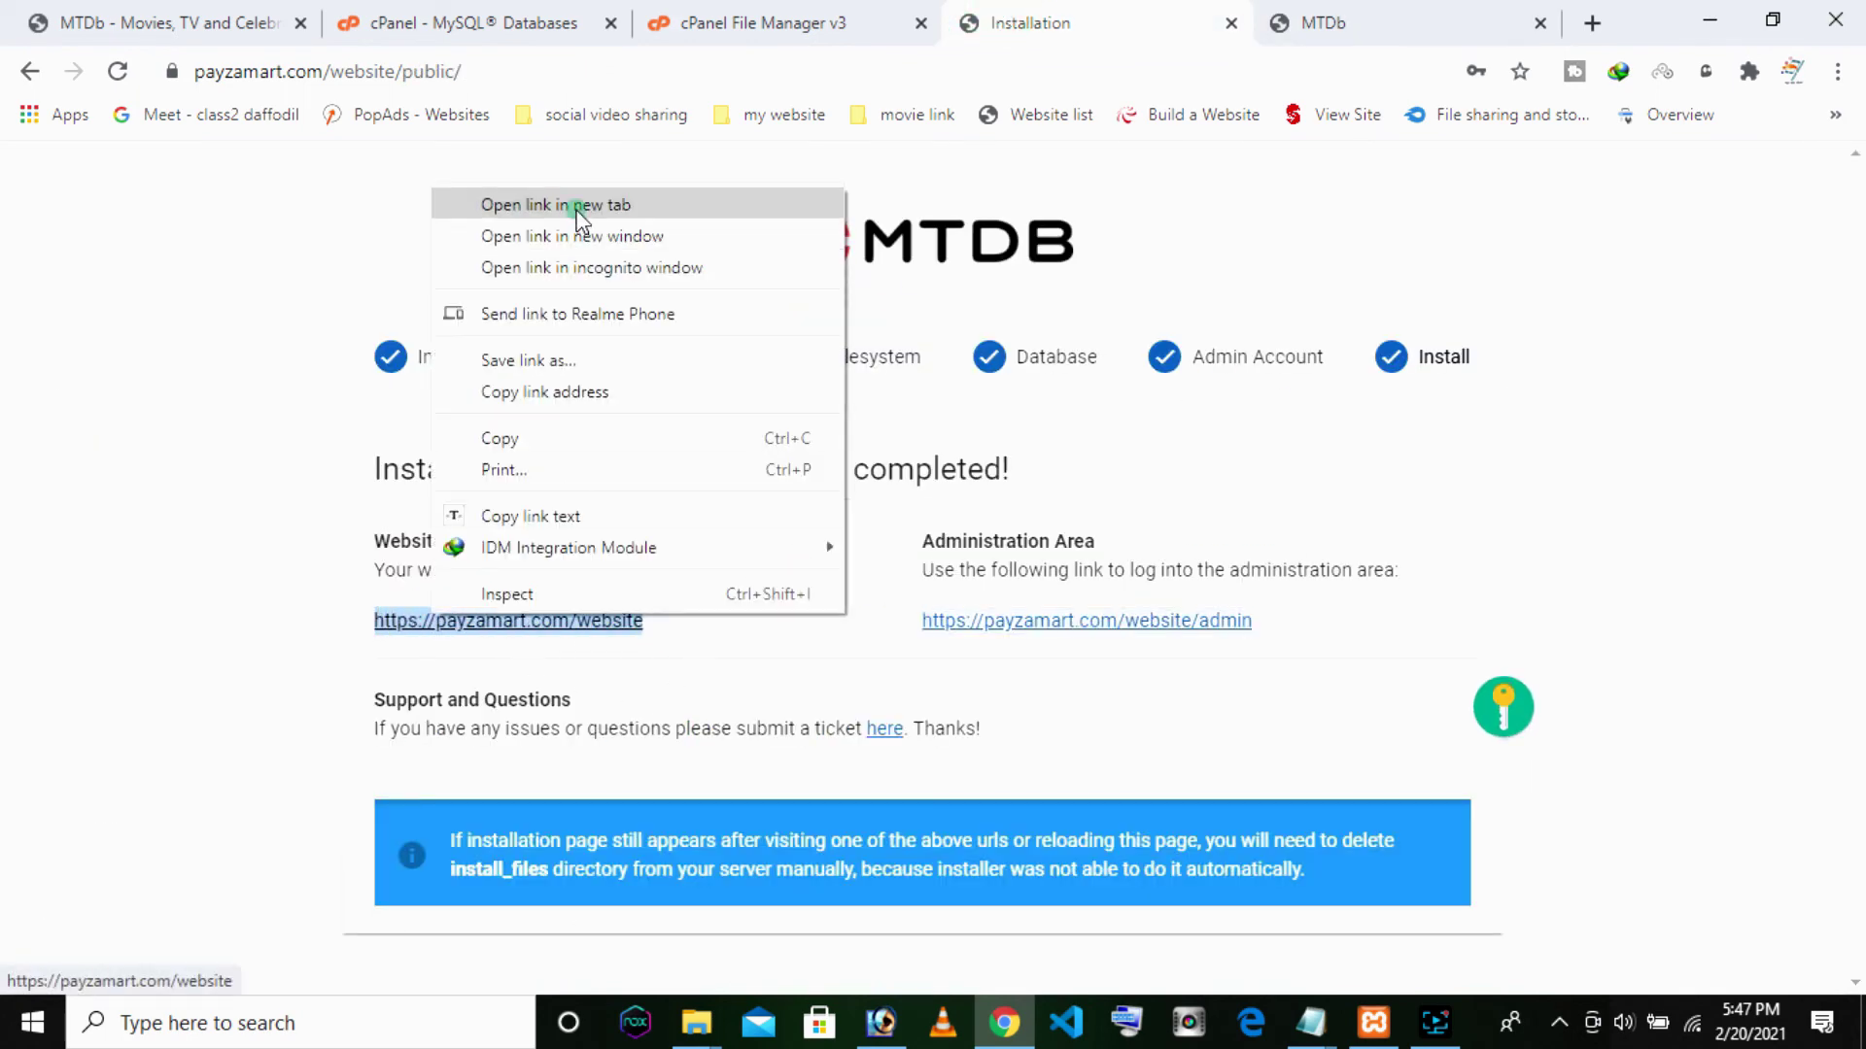
left_click(576, 206)
left_click(1389, 22)
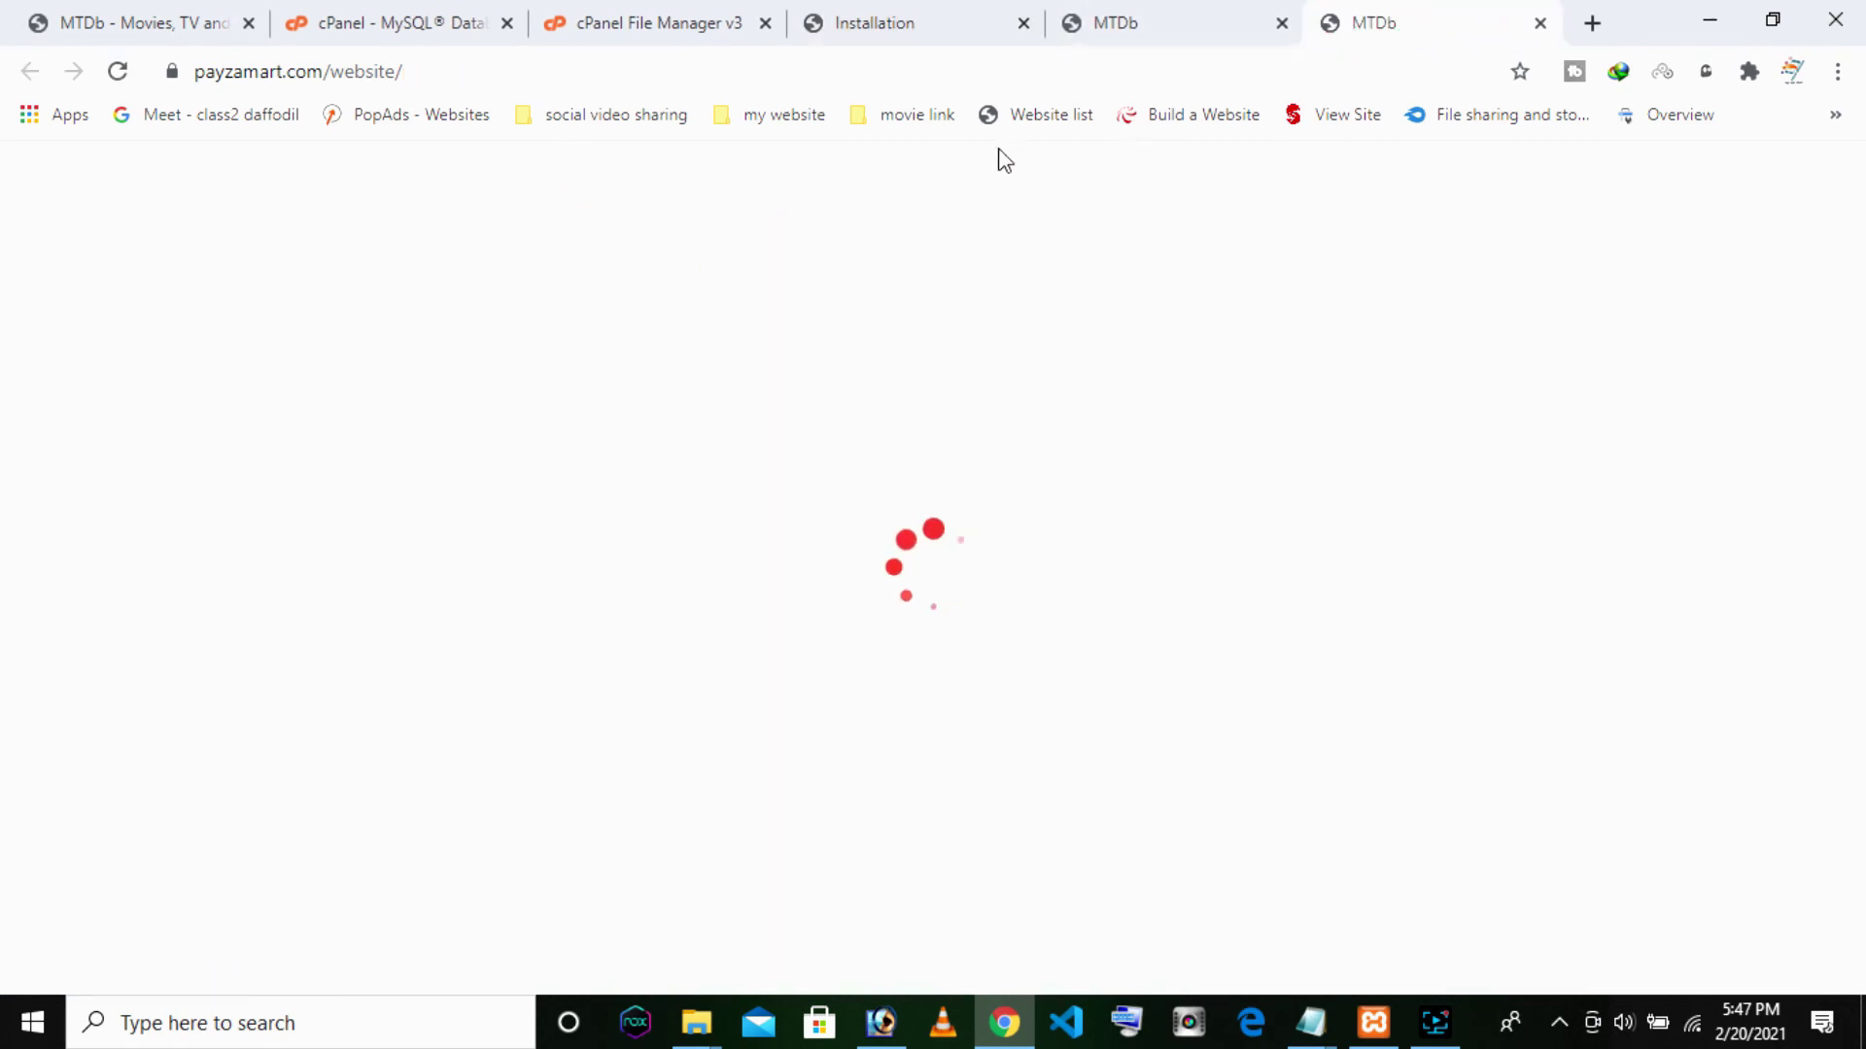
Scroll the still-empty public homepage to confirm it loads, then minimize the browser
scroll(1095, 483, "down", 7)
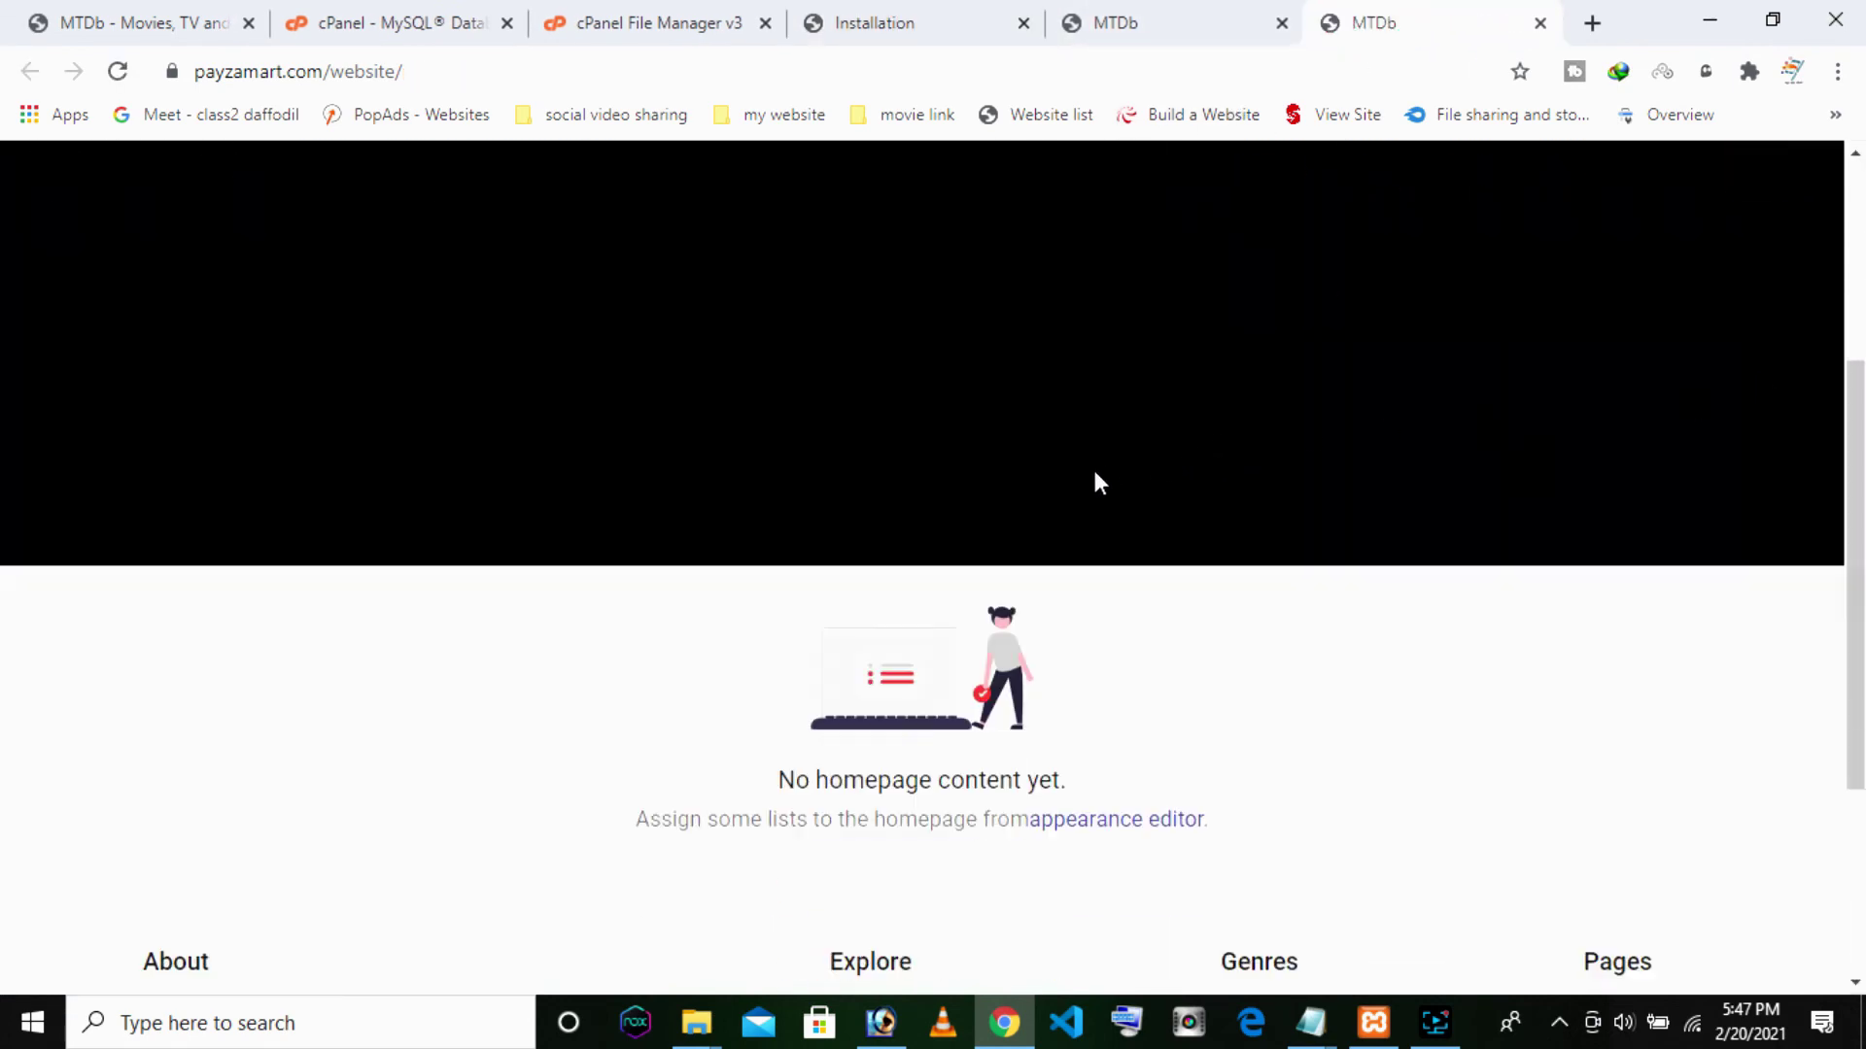
scroll(887, 446, "up", 6)
scroll(919, 383, "up", 1)
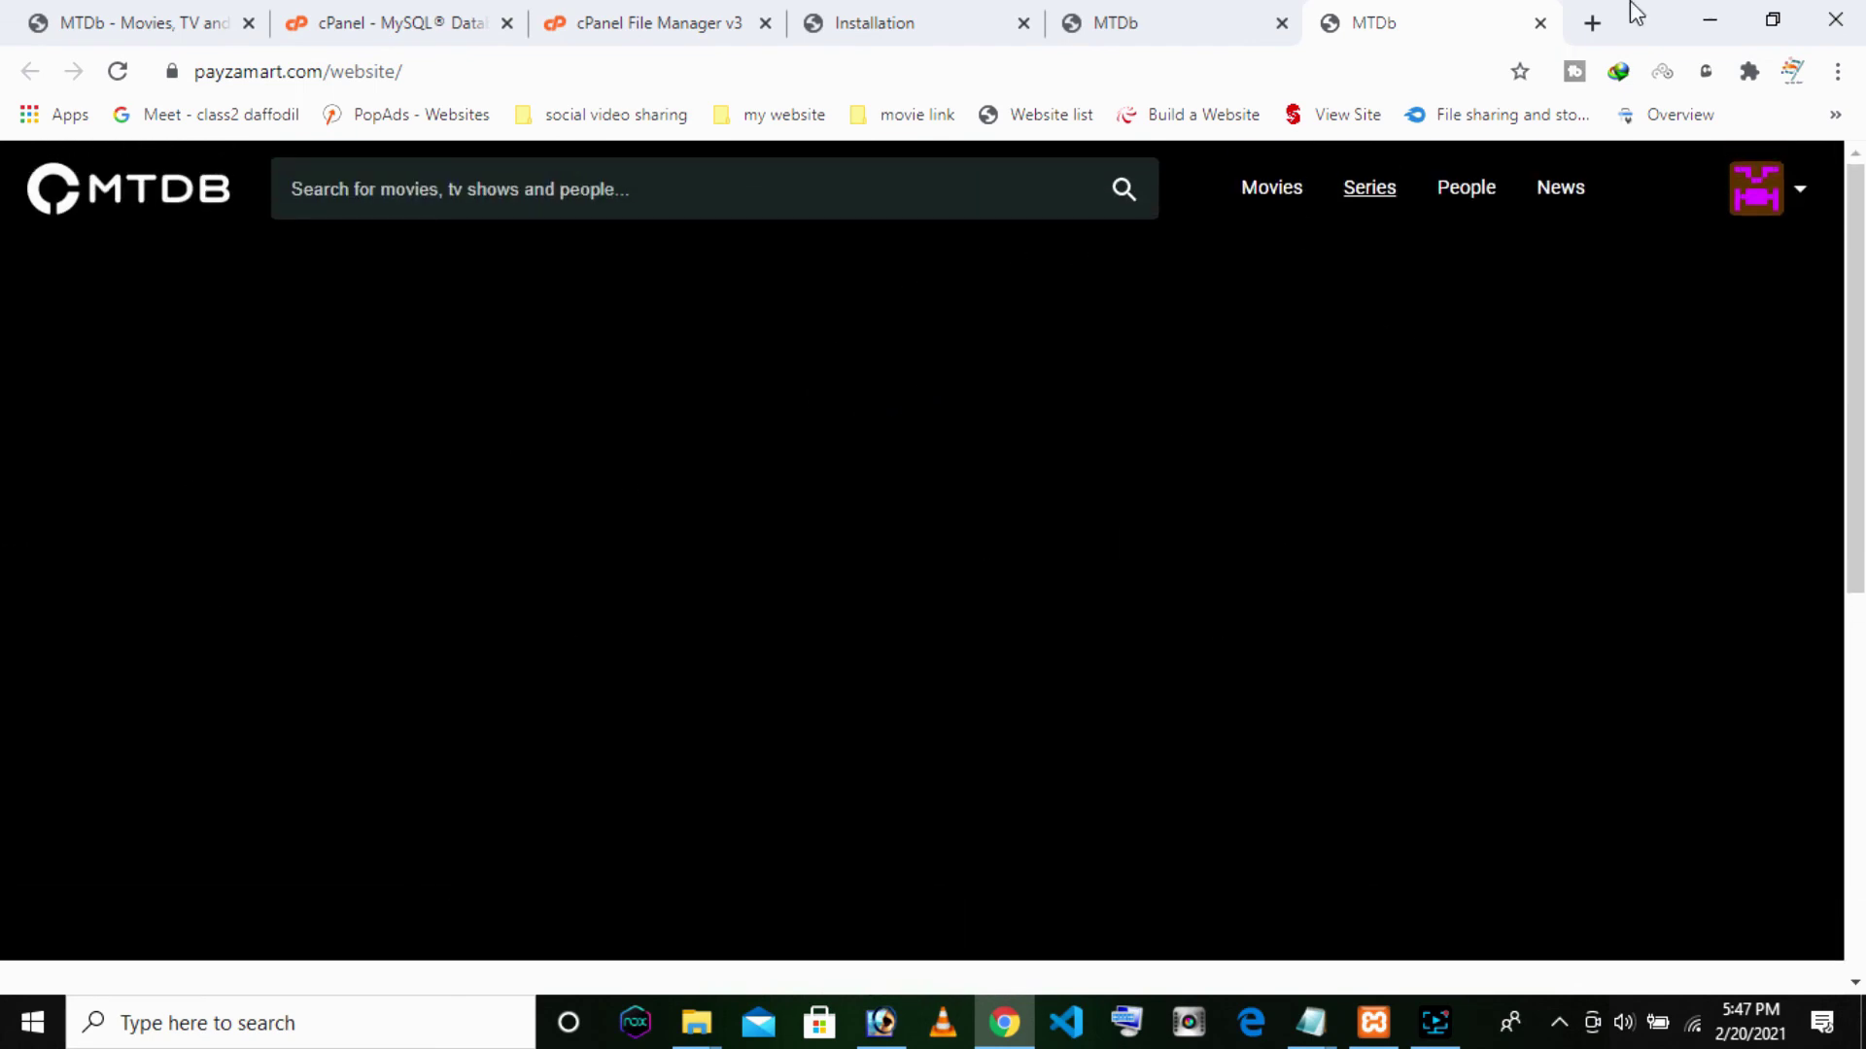
left_click(1706, 21)
Refresh the Windows desktop twice from its context menu
right_click(590, 5)
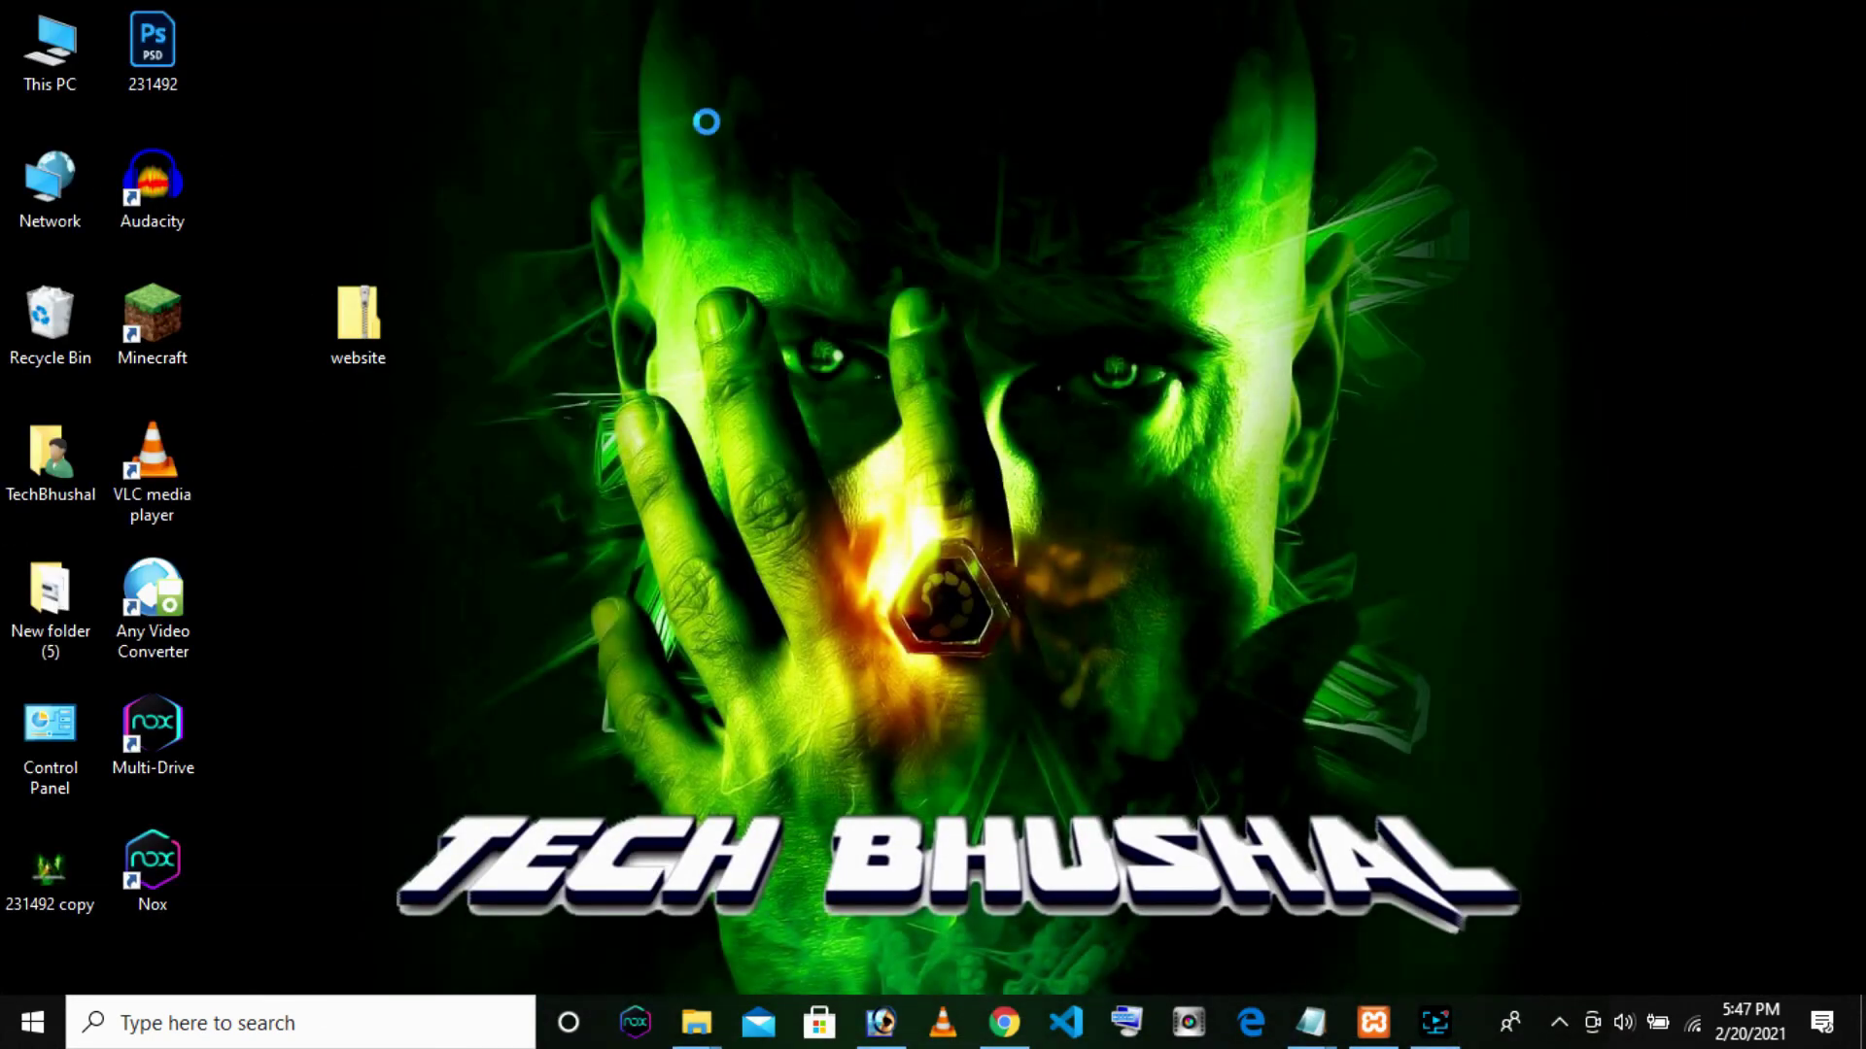
left_click(727, 91)
right_click(1143, 349)
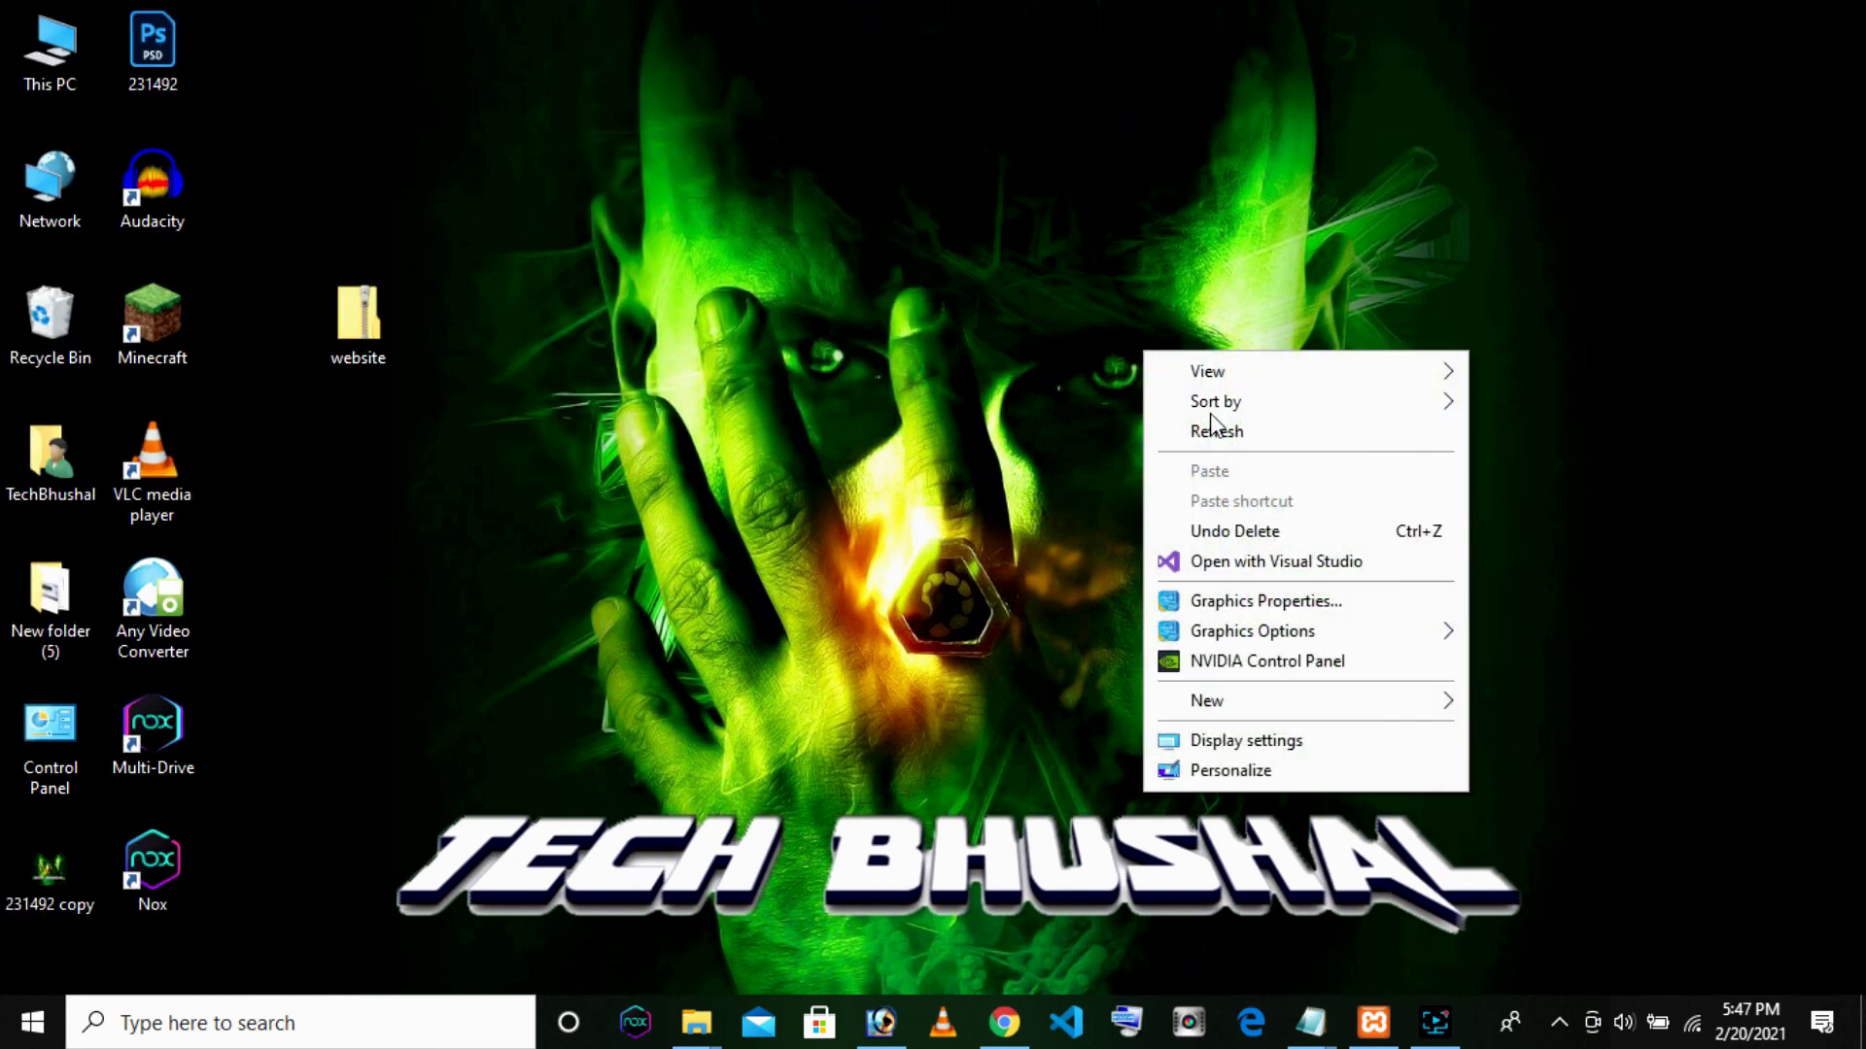
left_click(1211, 431)
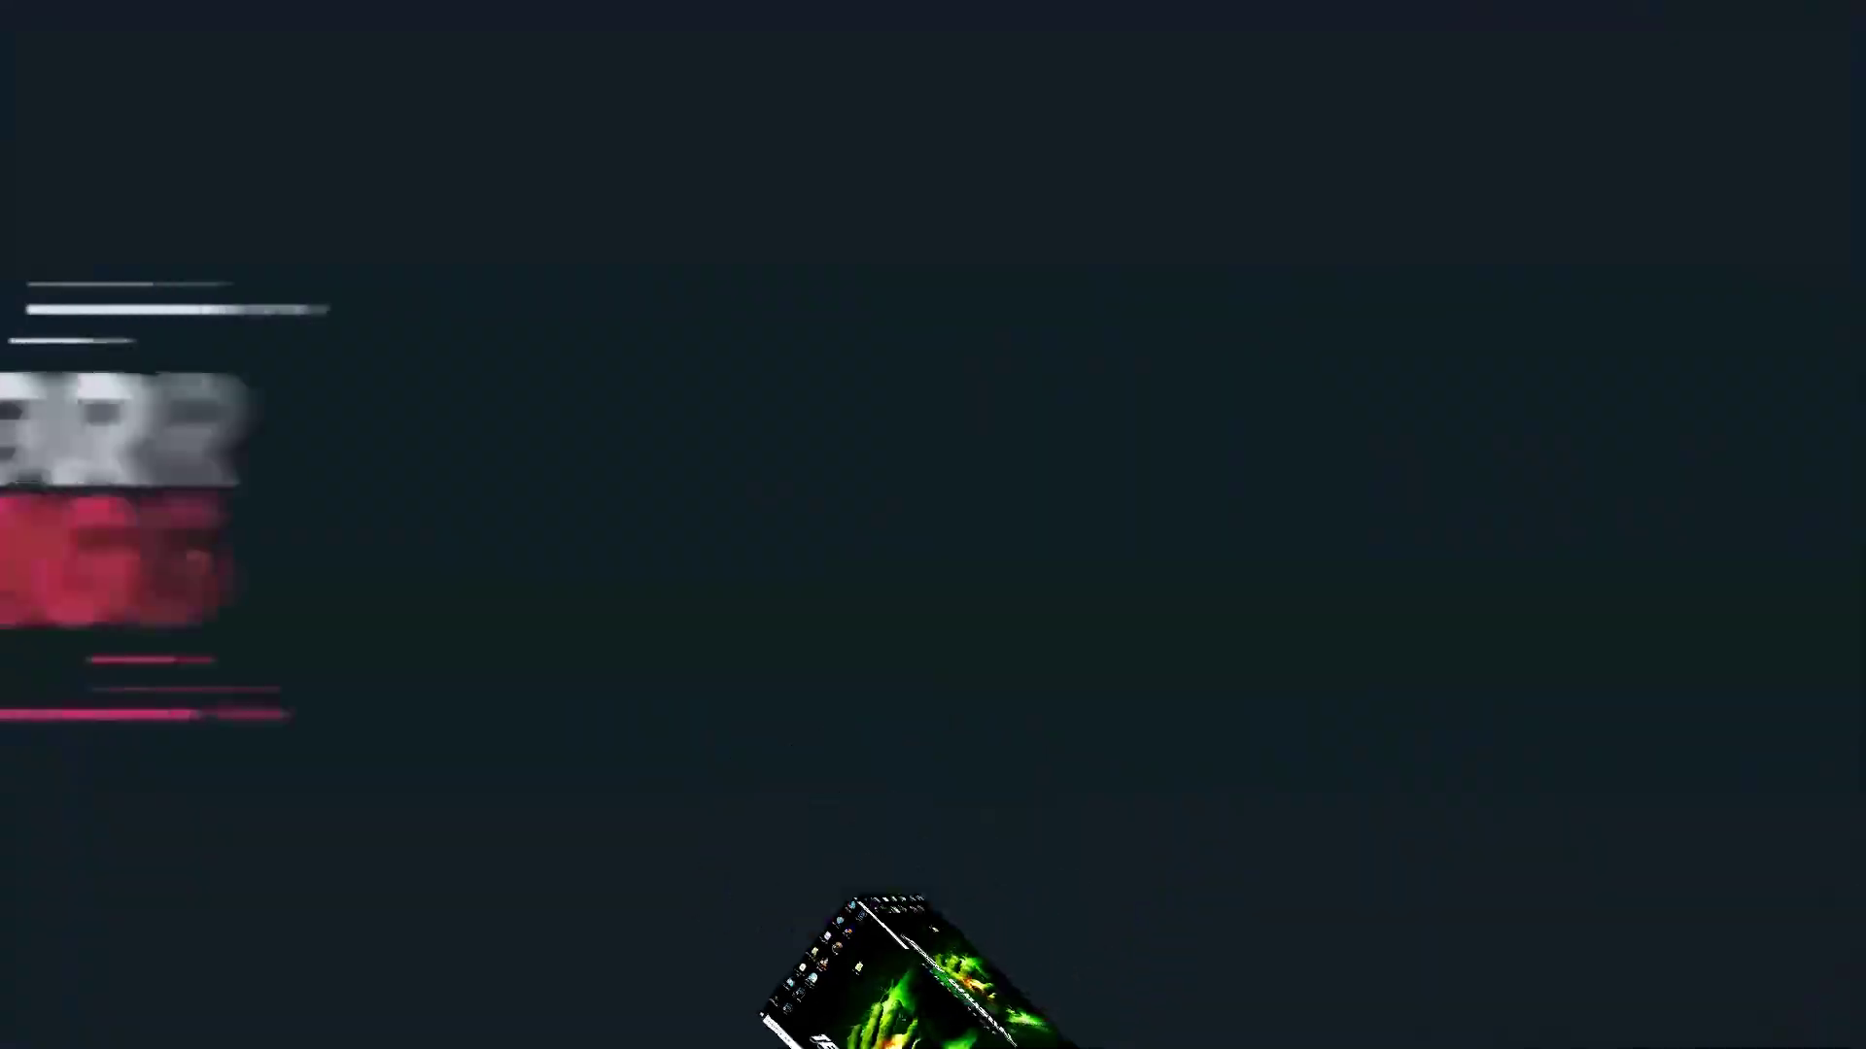